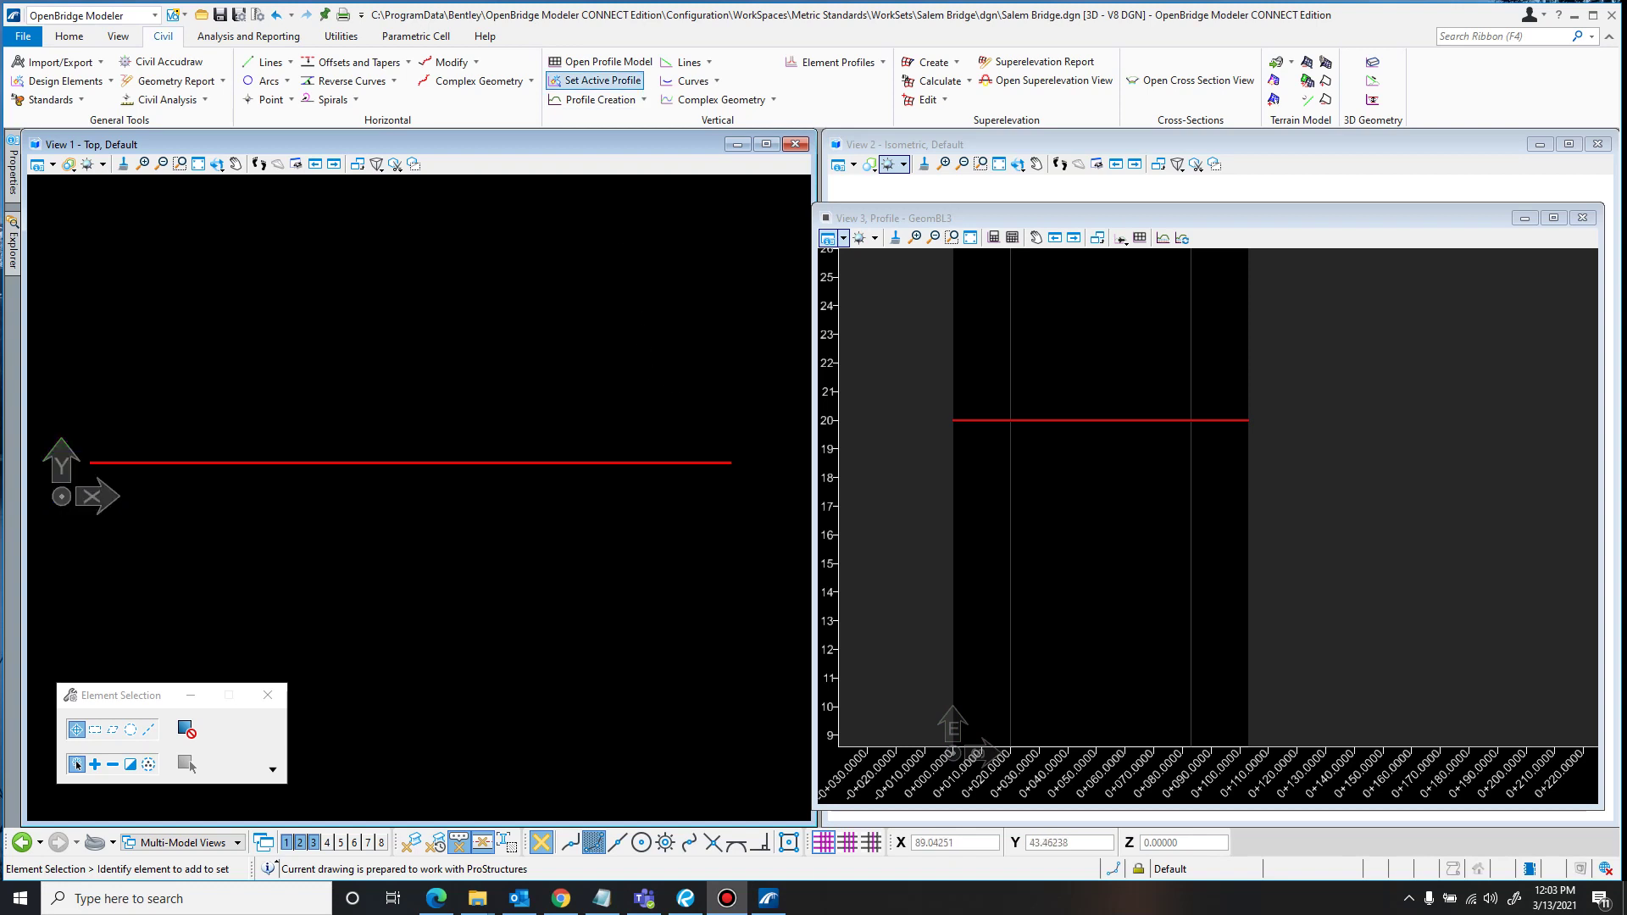
- Add the Salem Bridge as a Beam Slab bridge with the Bridge_decorations feature on the red alignment
click(68, 36)
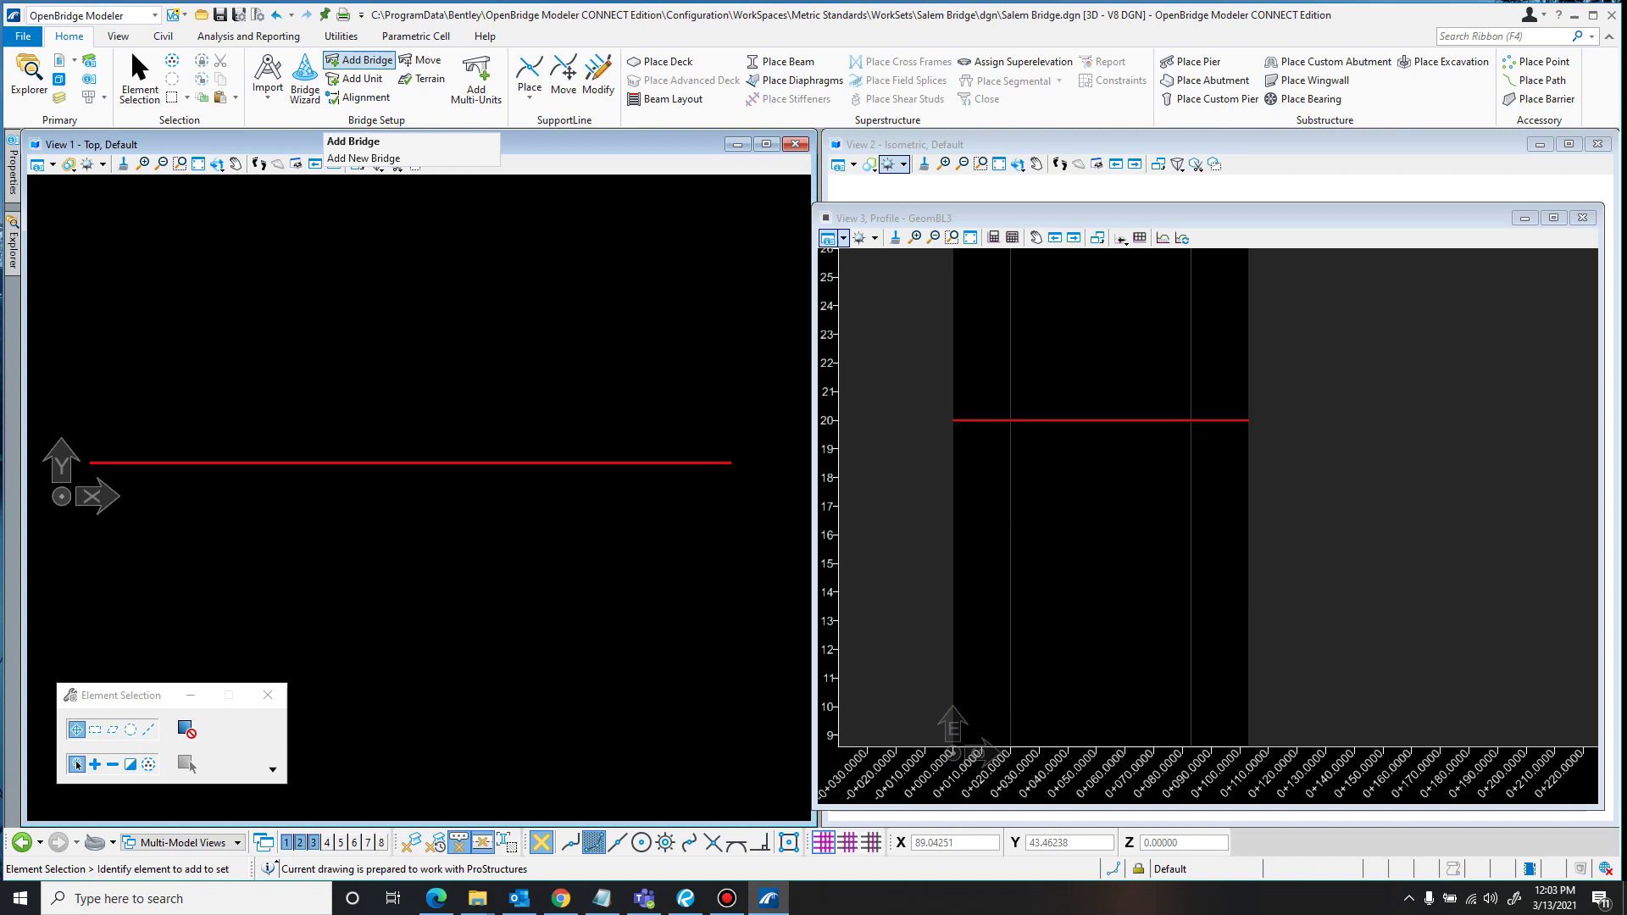
click(356, 61)
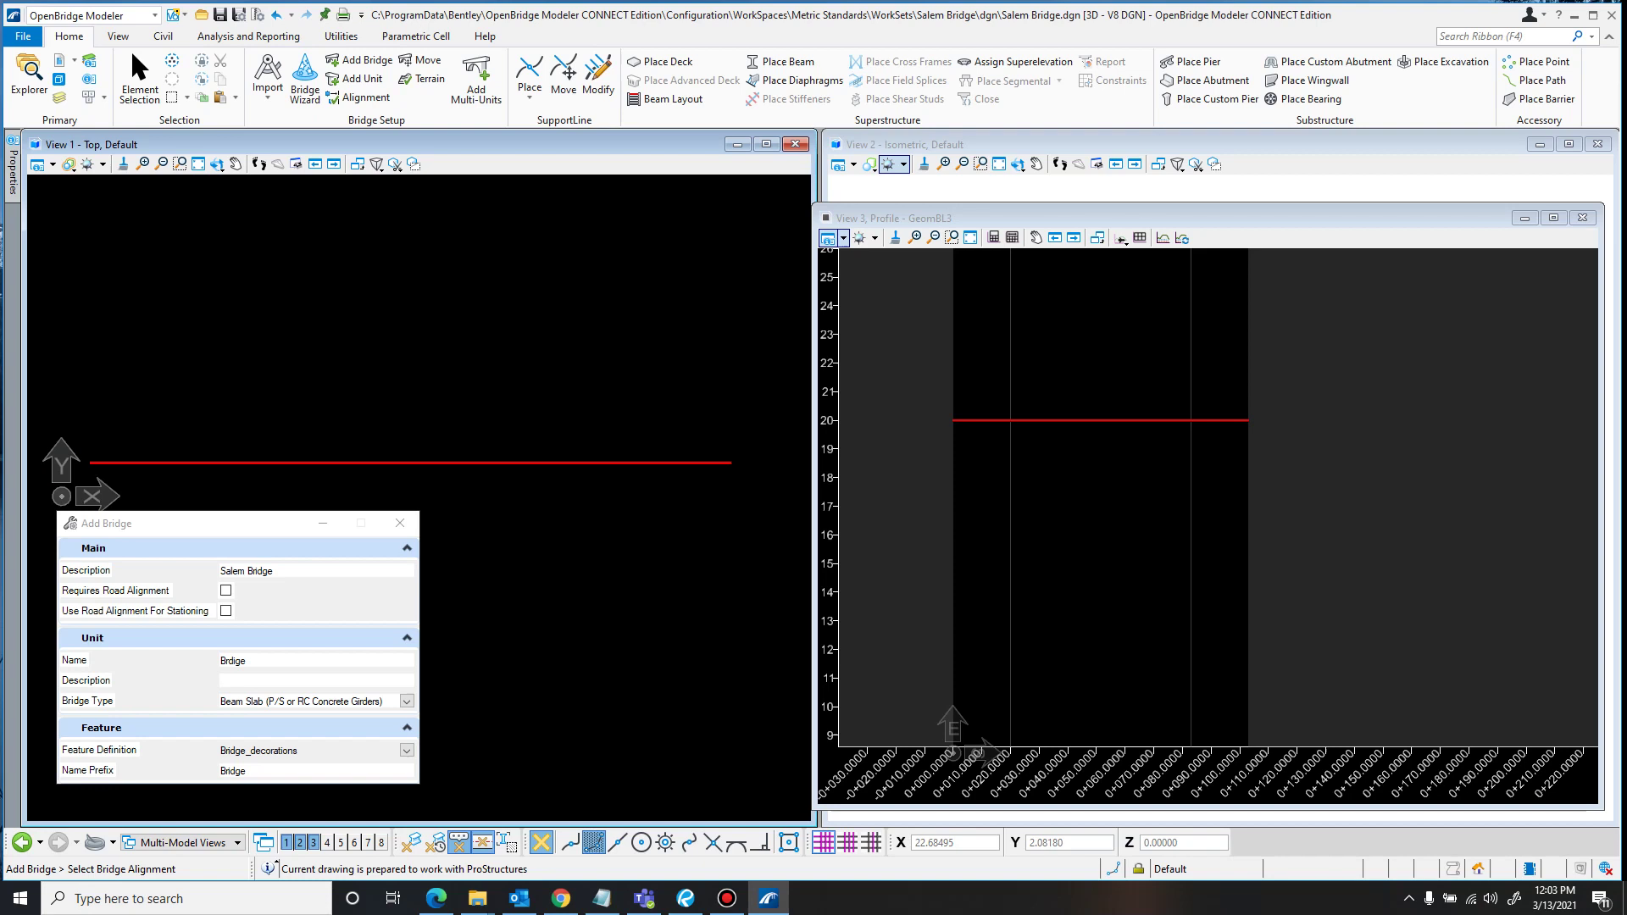
click(316, 571)
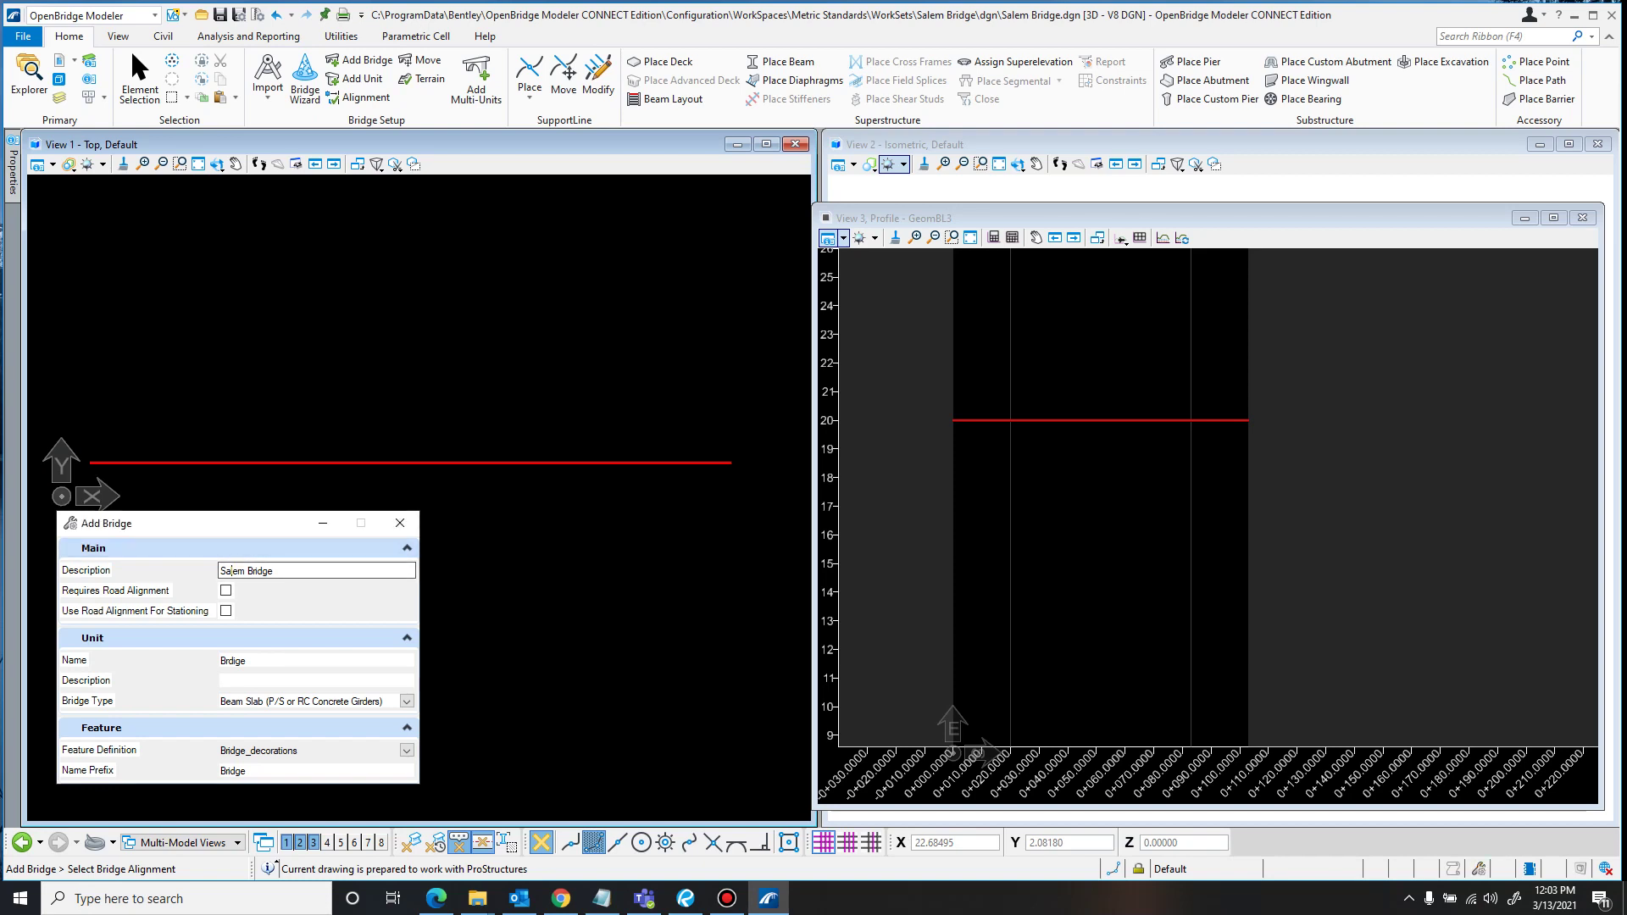
click(316, 660)
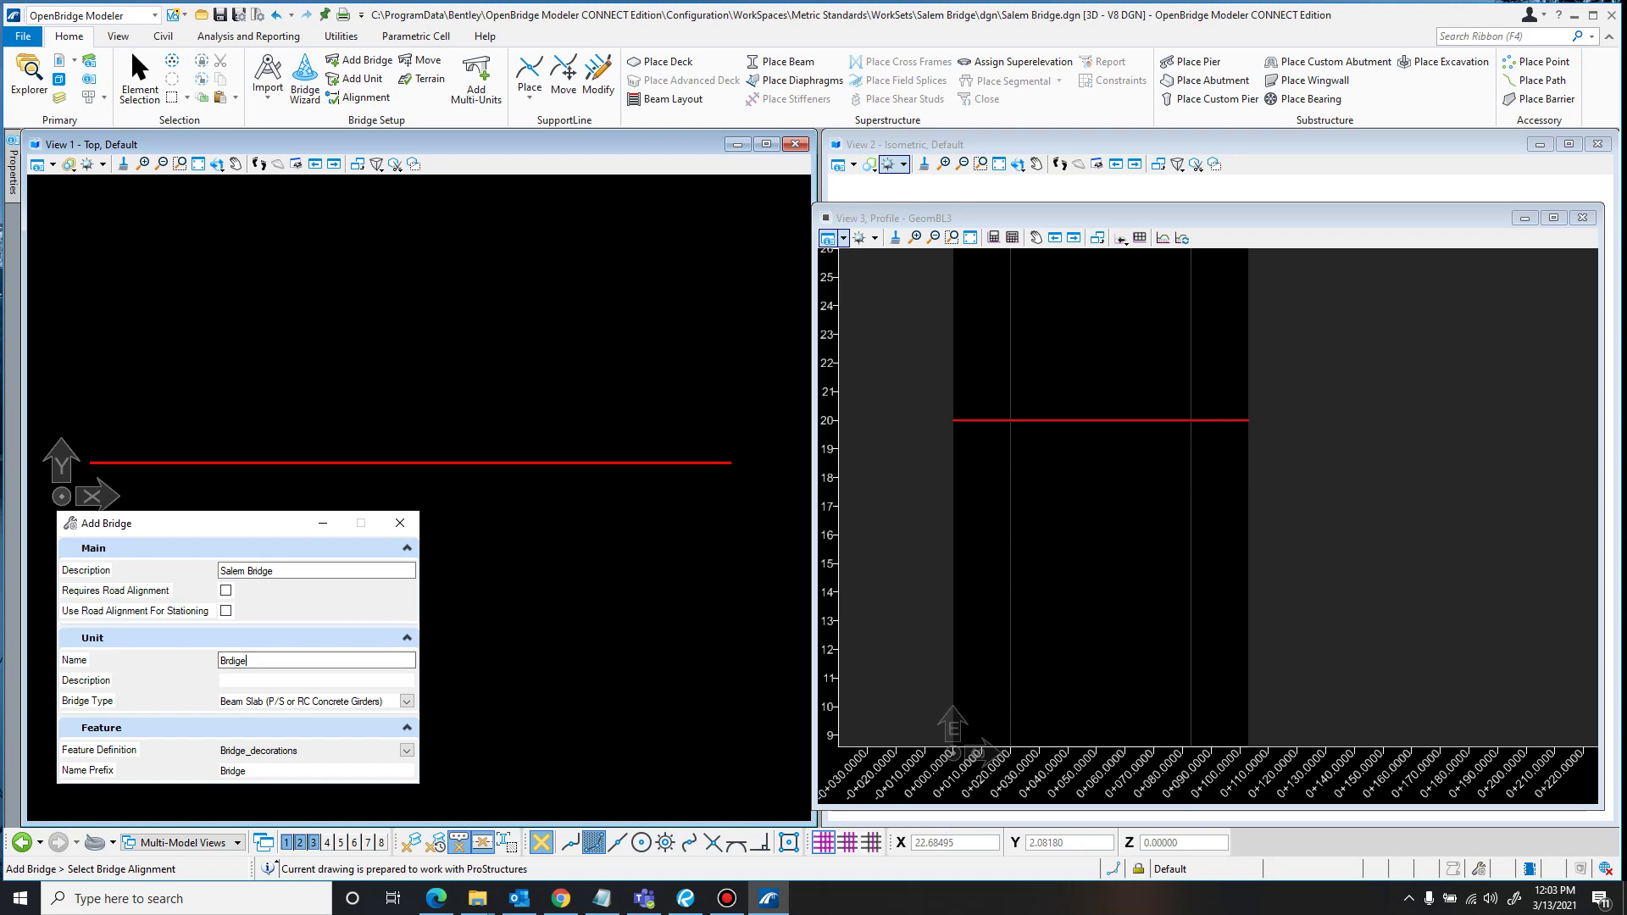
click(316, 770)
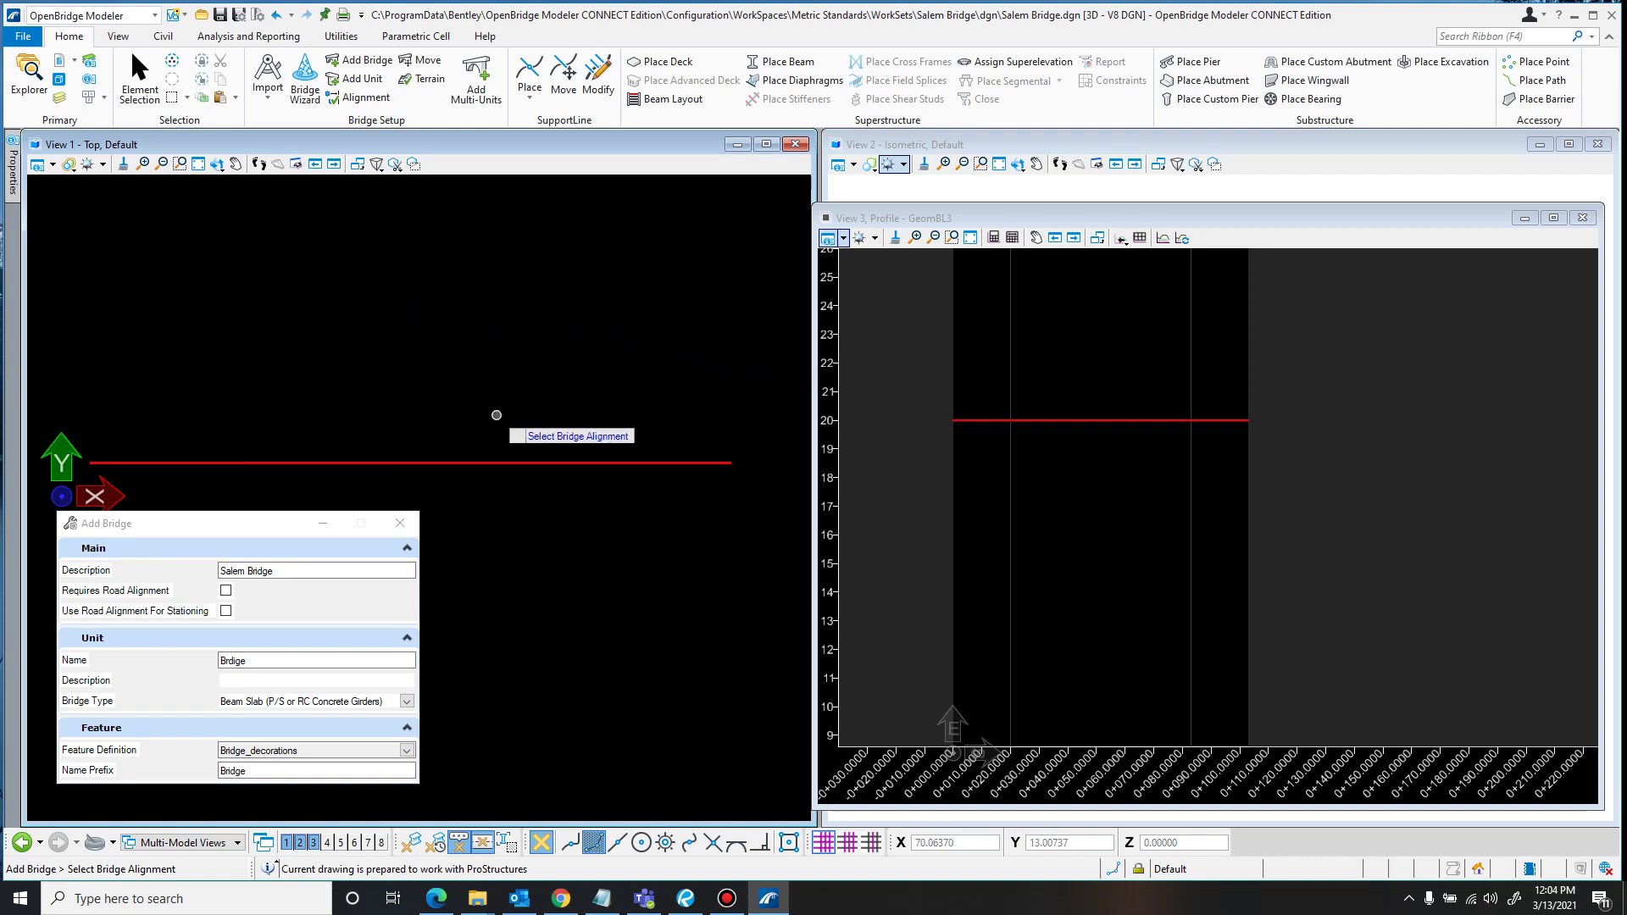
click(497, 462)
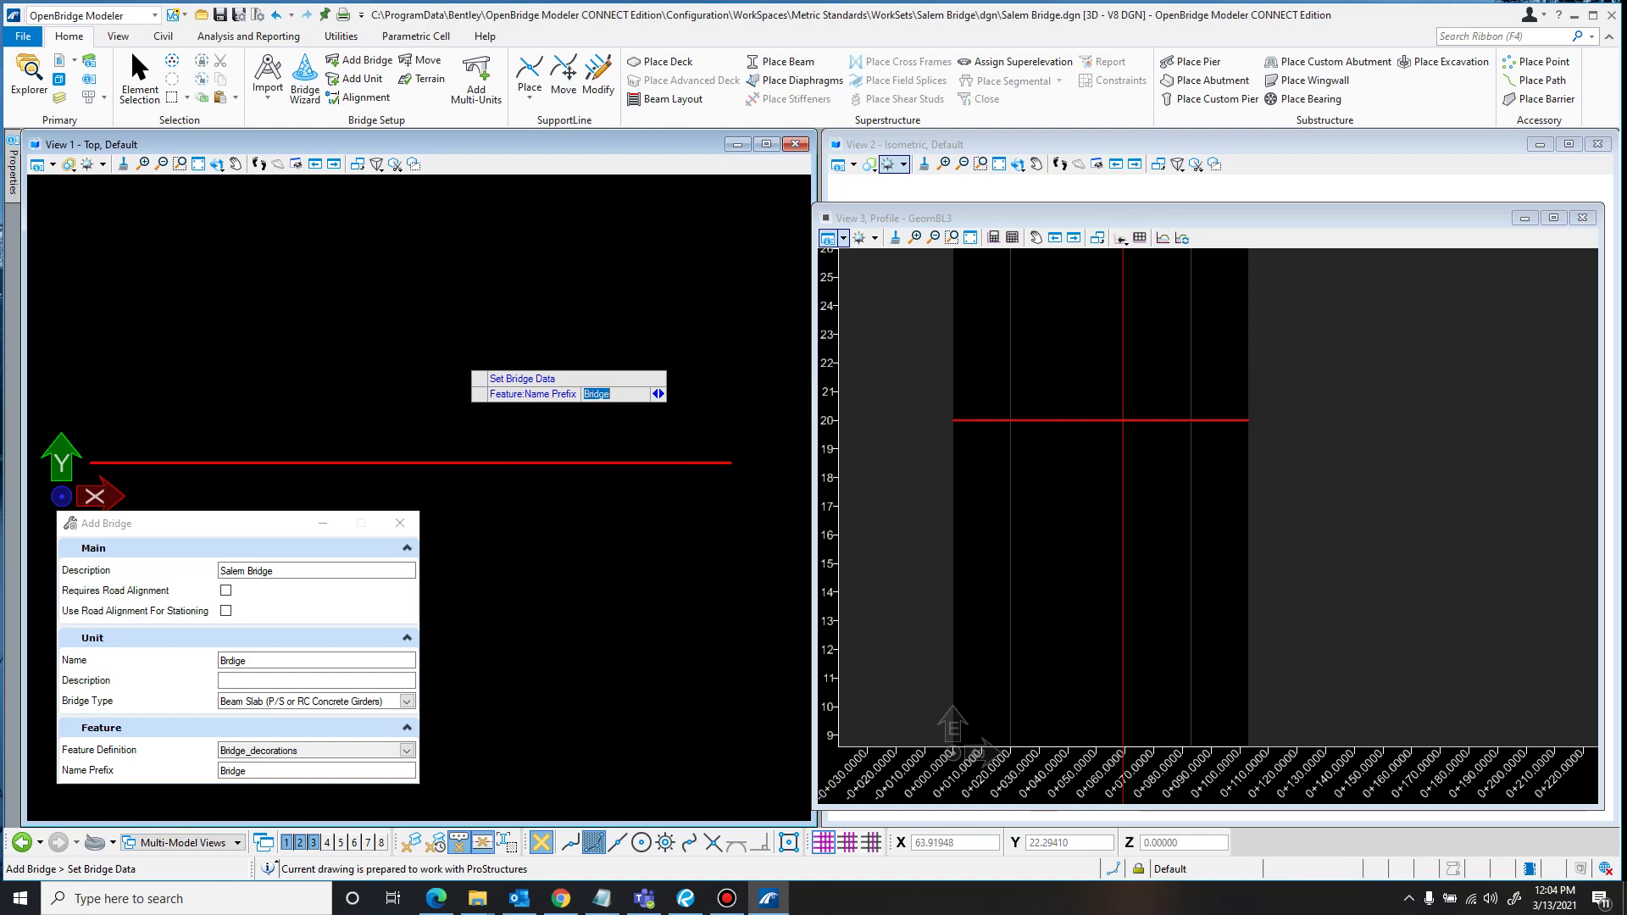
click(458, 356)
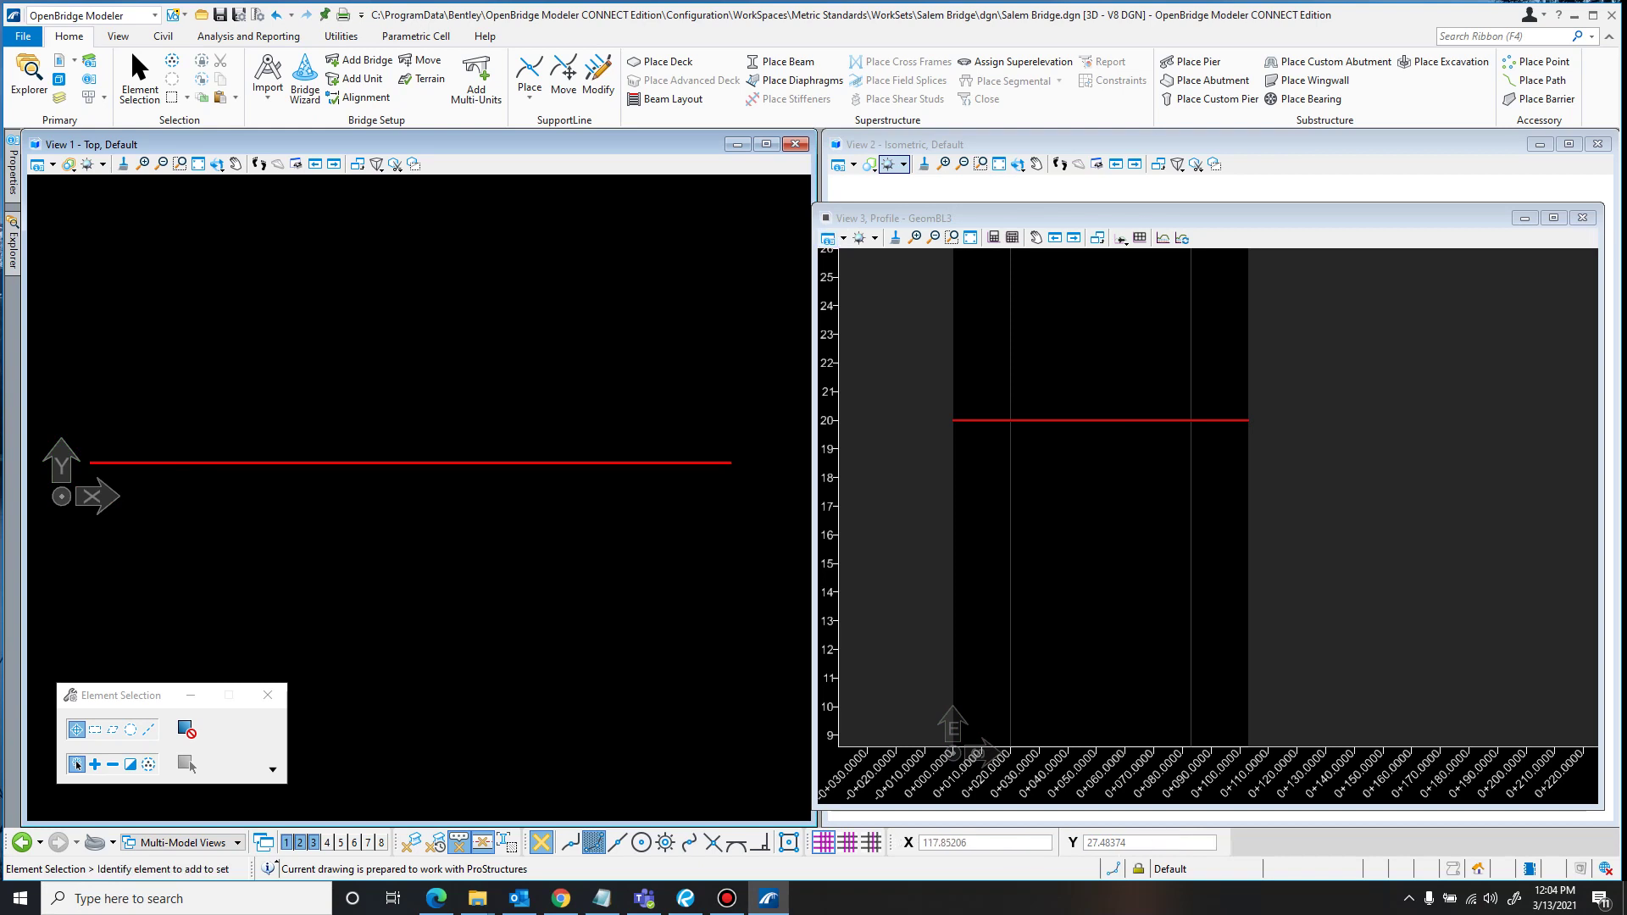
- Close the profile view and fit the isometric view to the alignment lines
click(1582, 219)
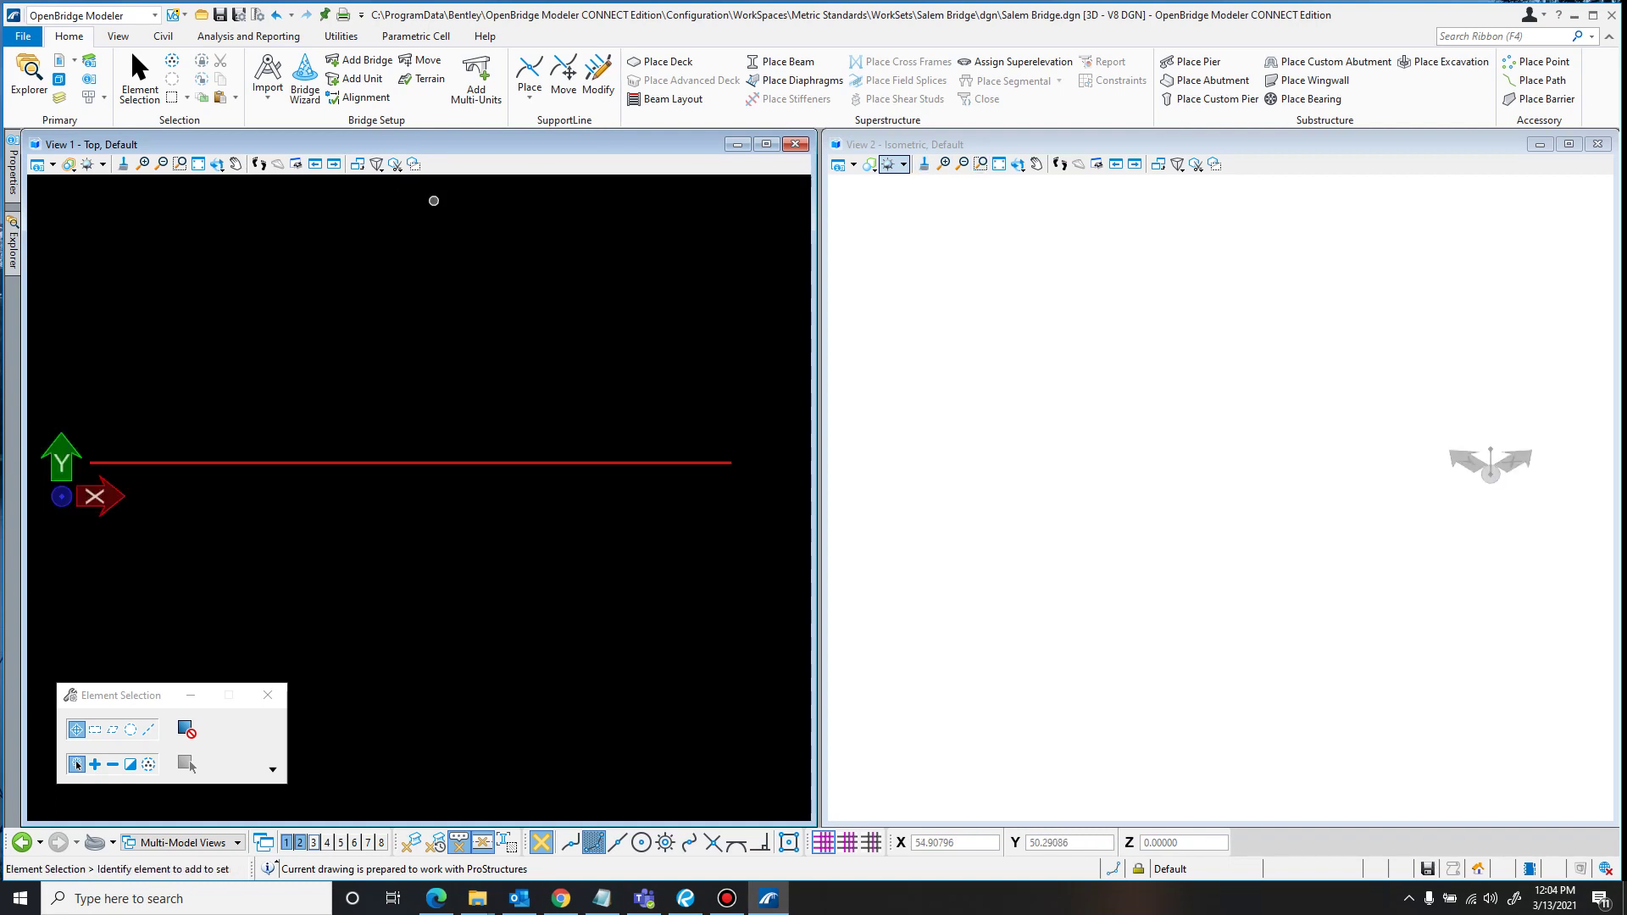
click(998, 163)
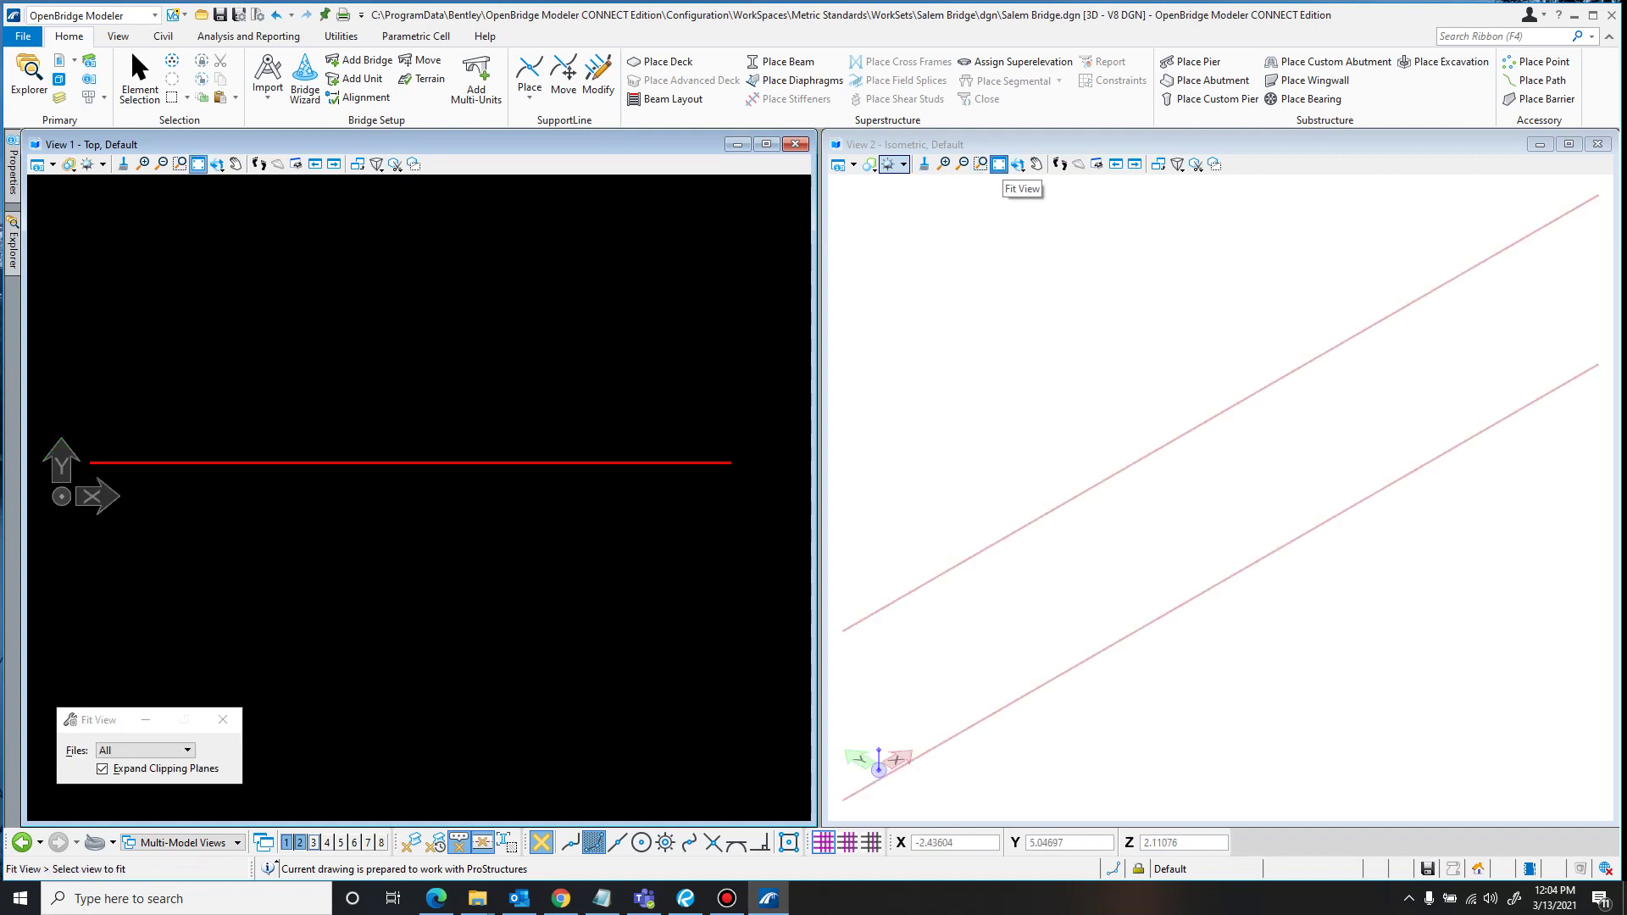
scroll(1119, 428, down, 2)
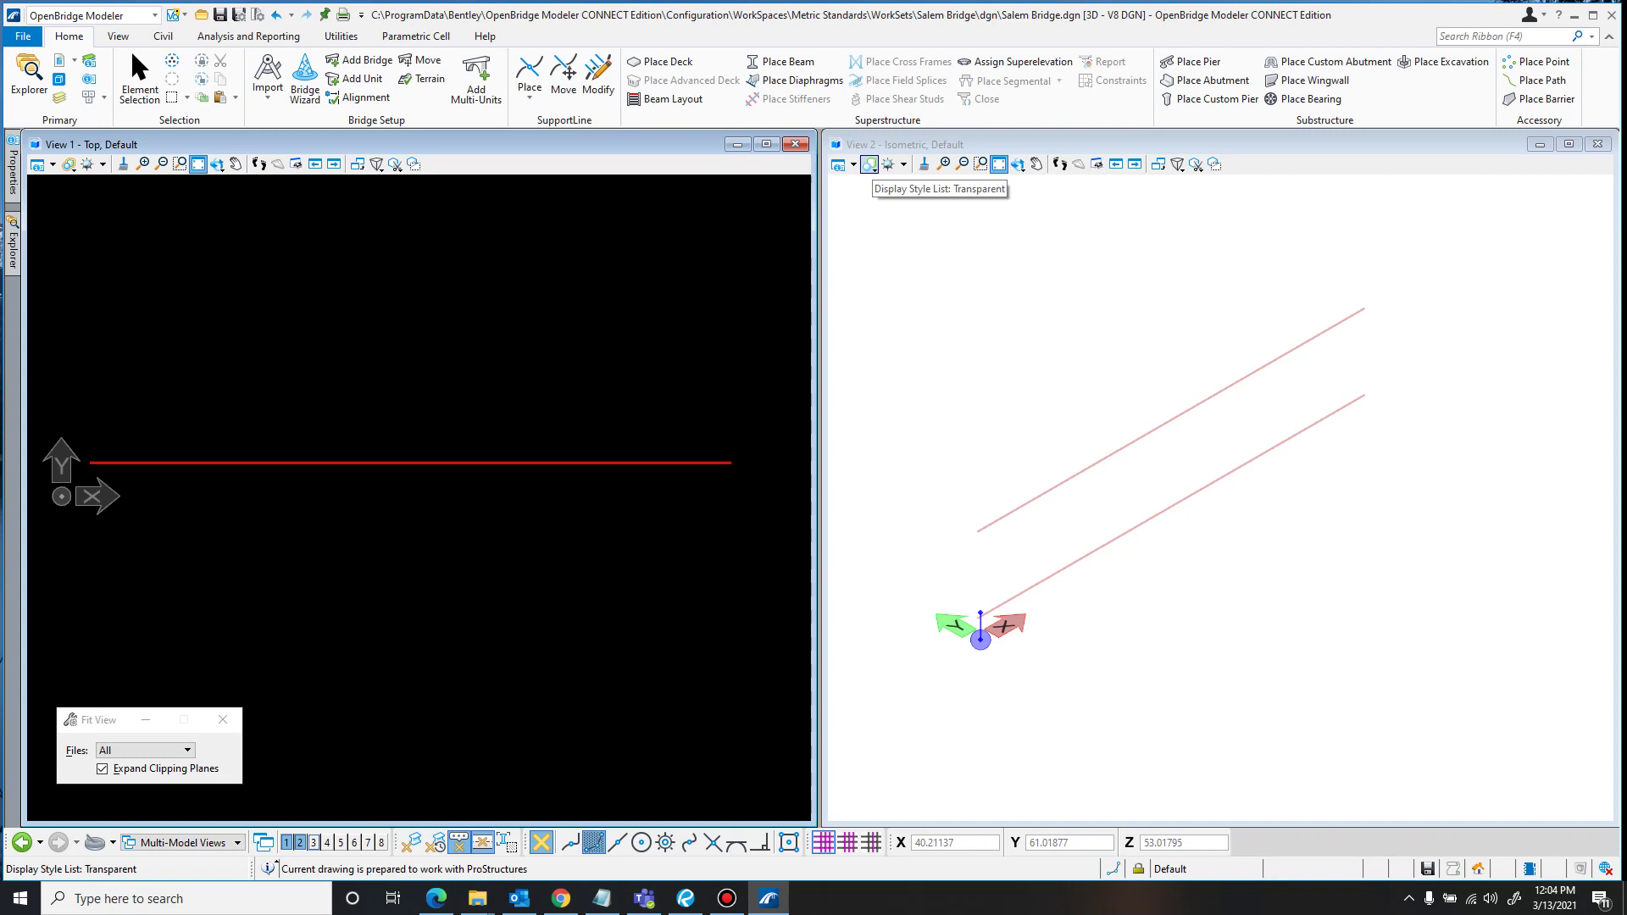
- Set the isometric view's display style to Transparent:Modeling
click(869, 165)
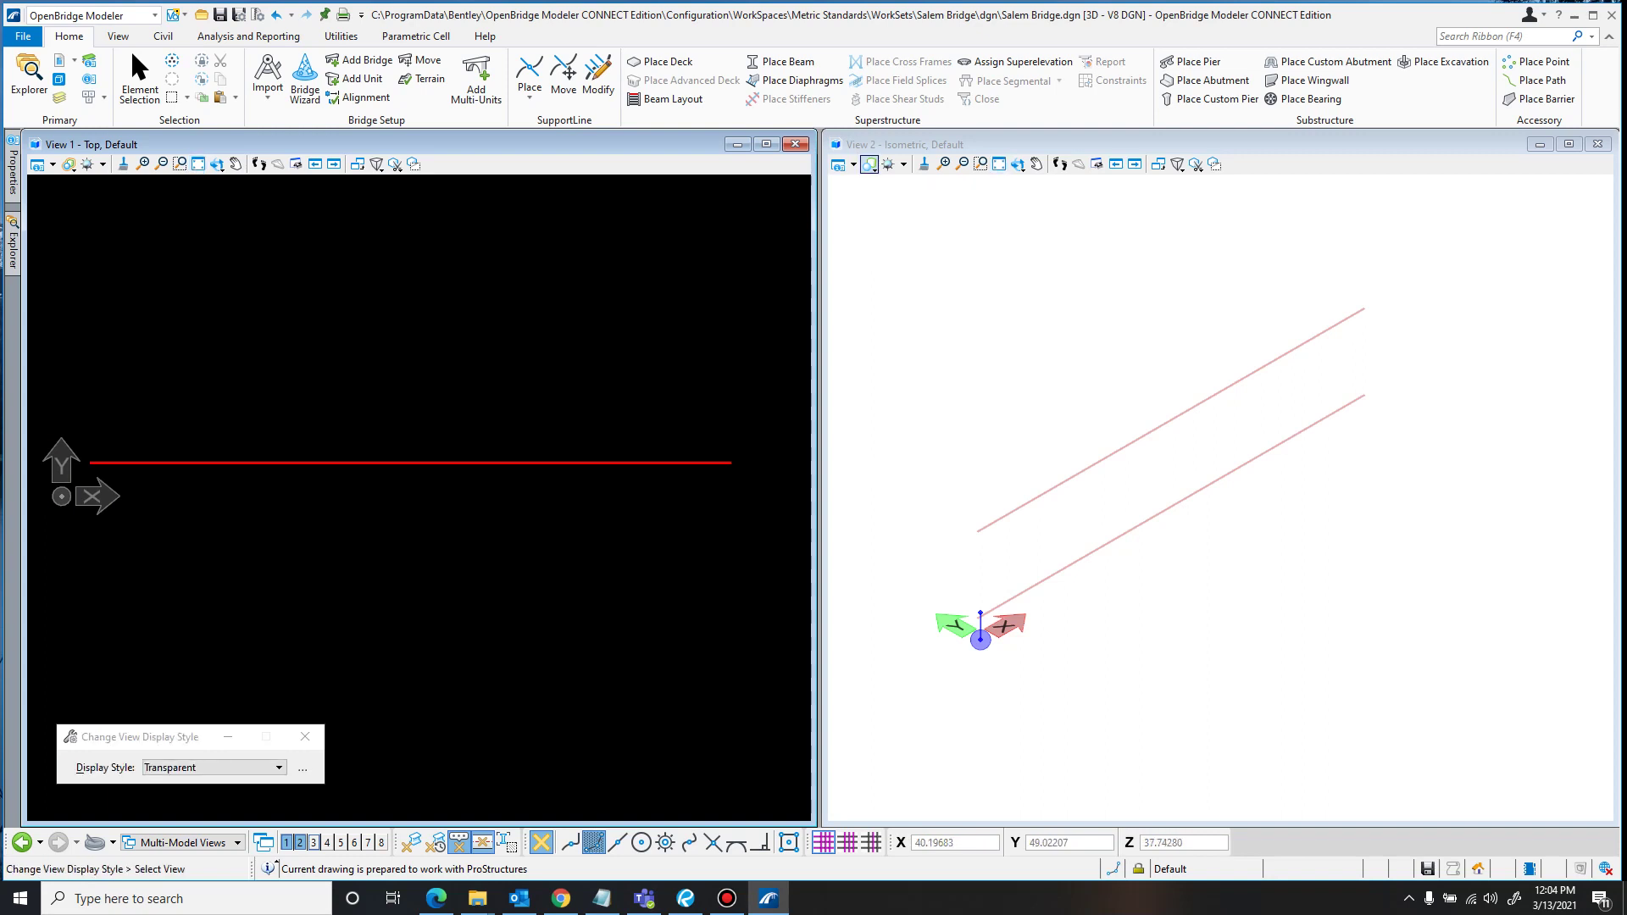
click(212, 767)
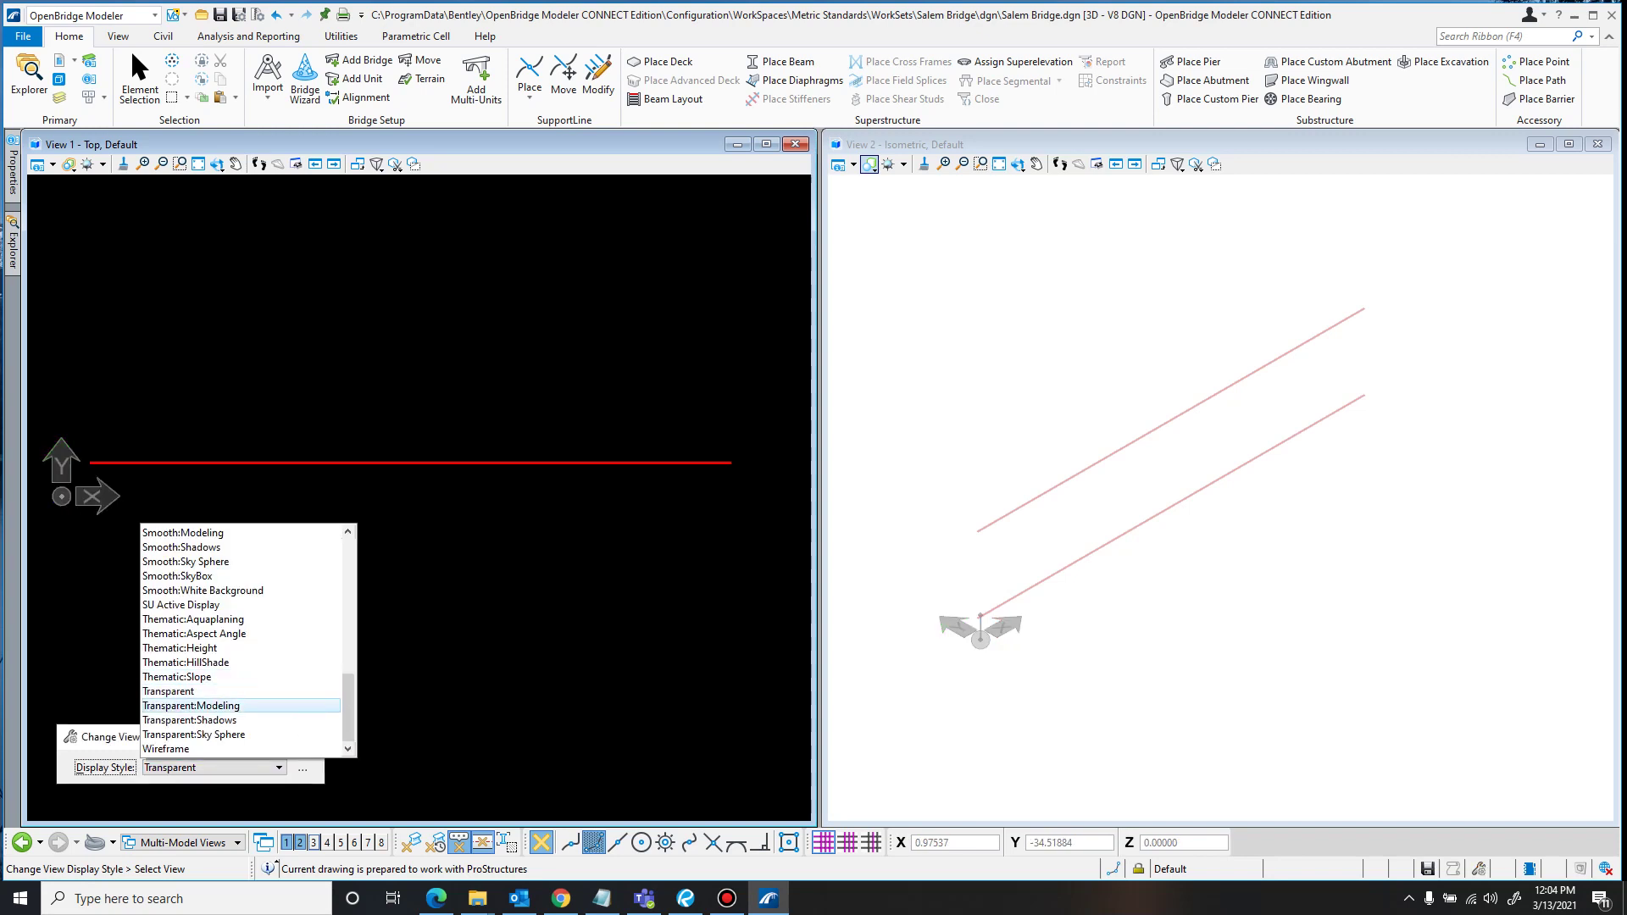
click(191, 705)
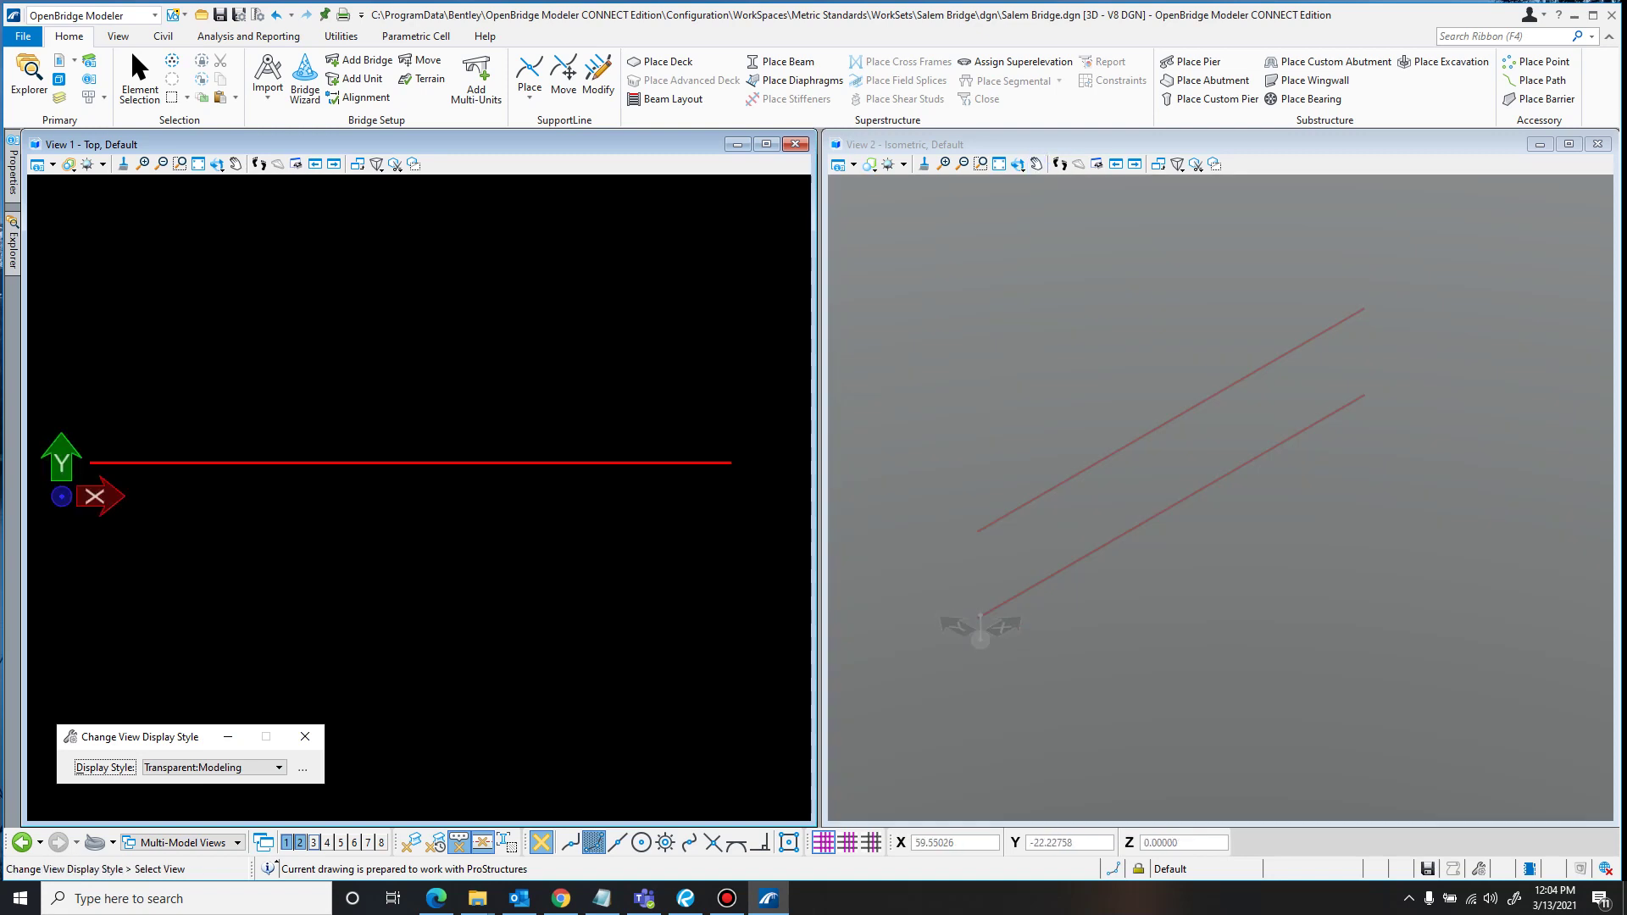
click(305, 737)
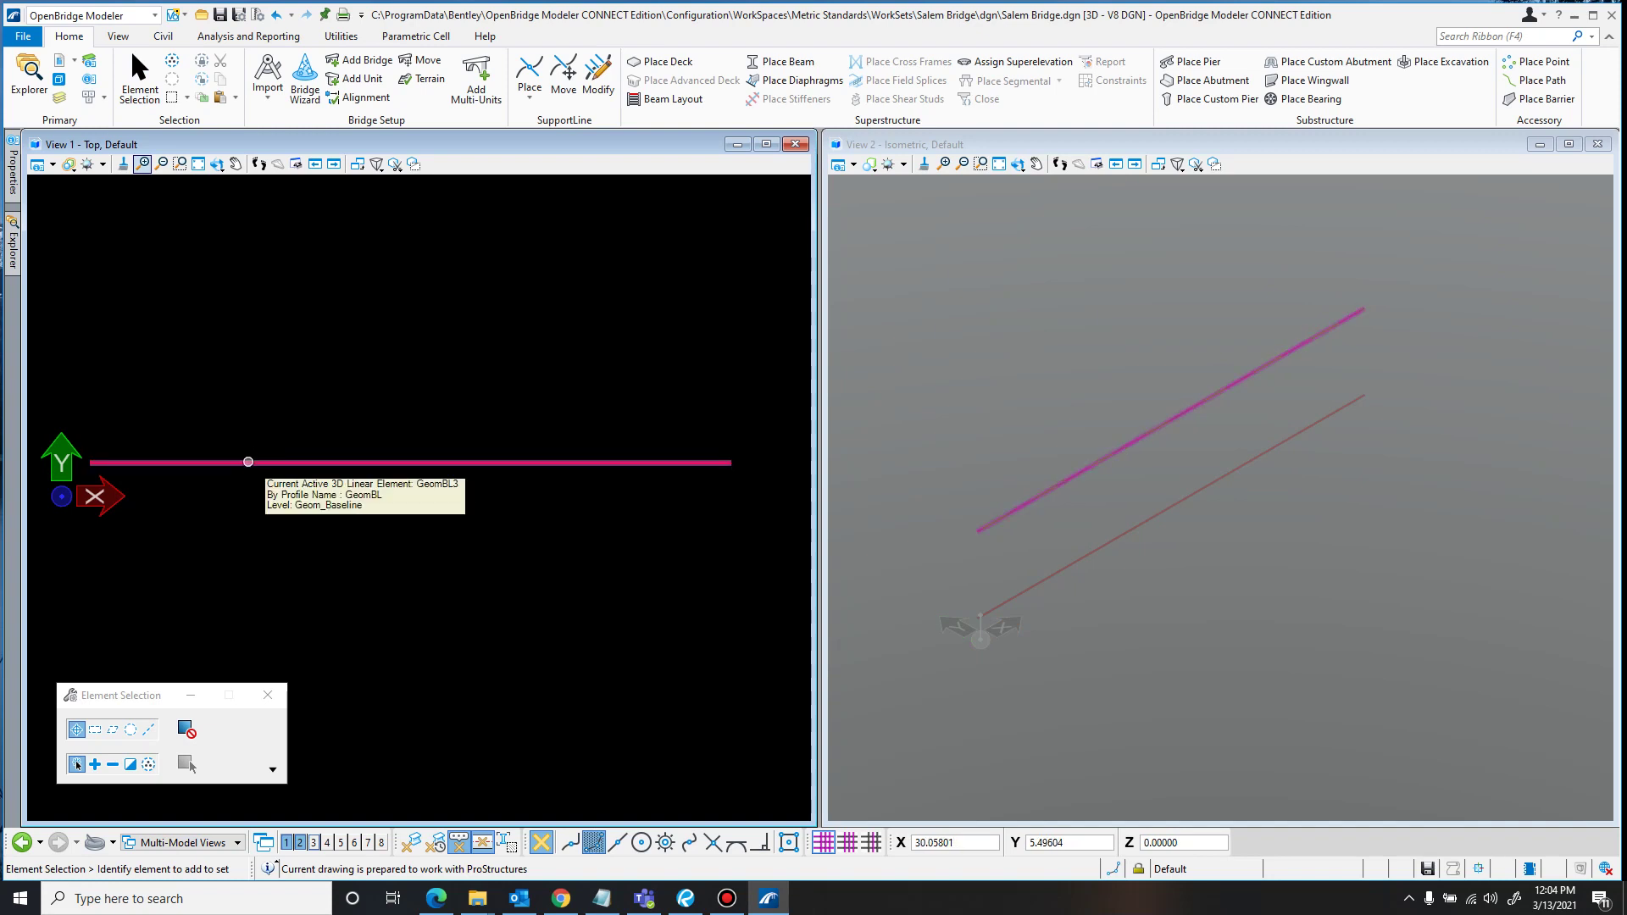
- Pan to the alignment start and begin Place Multi SupportLines locked at -20° skew, length 25
scroll(323, 323, down, 1)
middle_drag(335, 334, 423, 359)
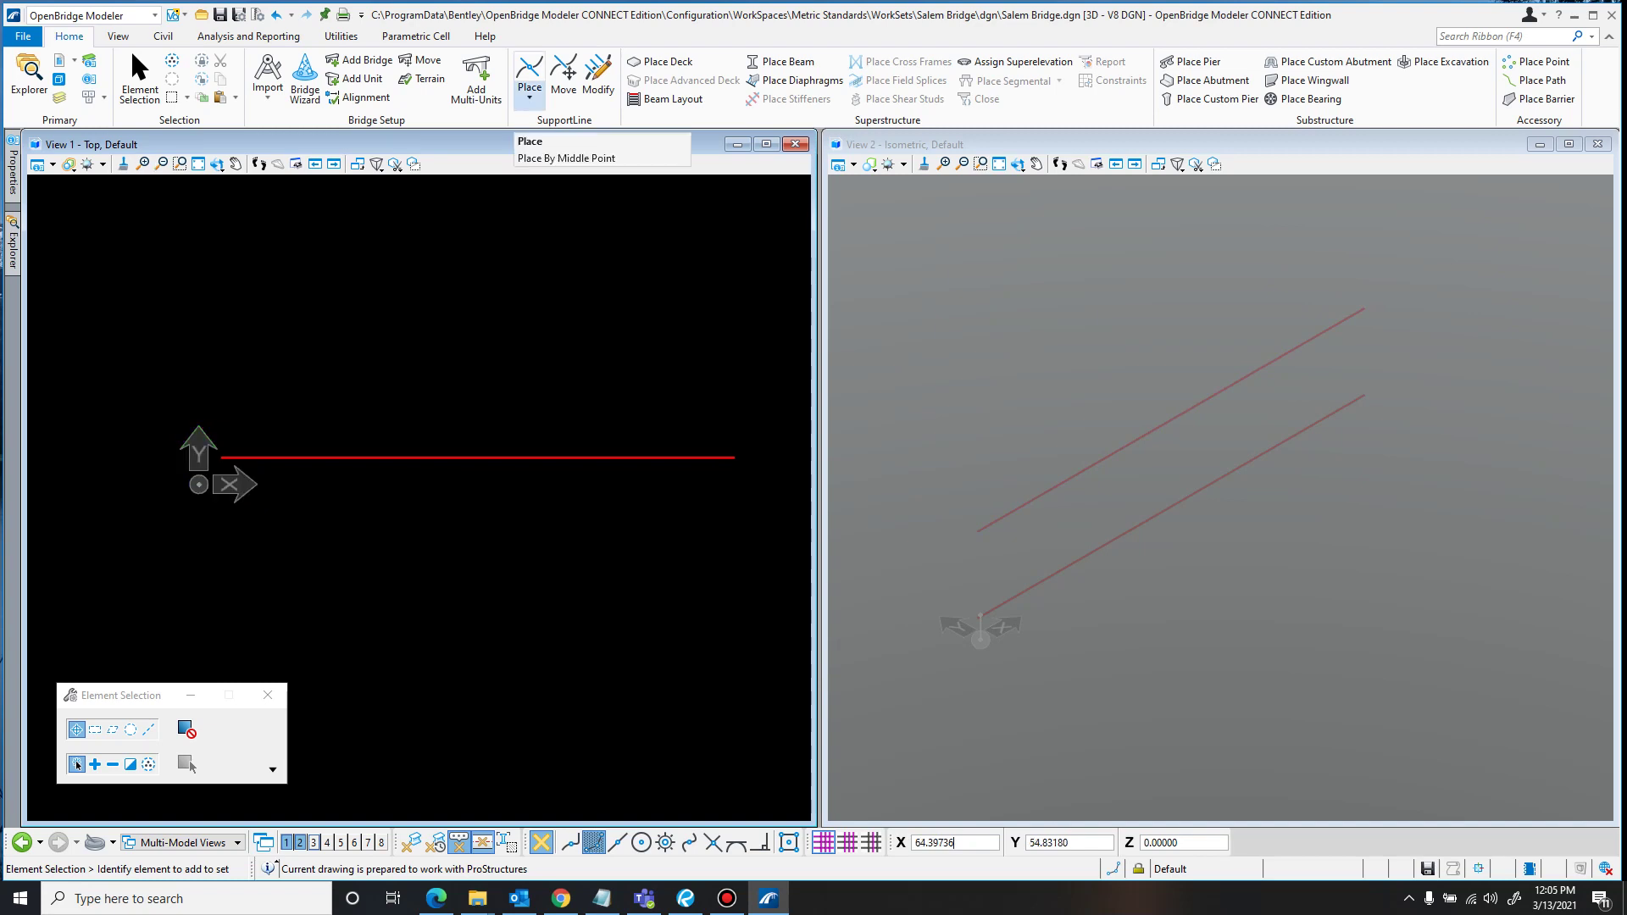
click(530, 96)
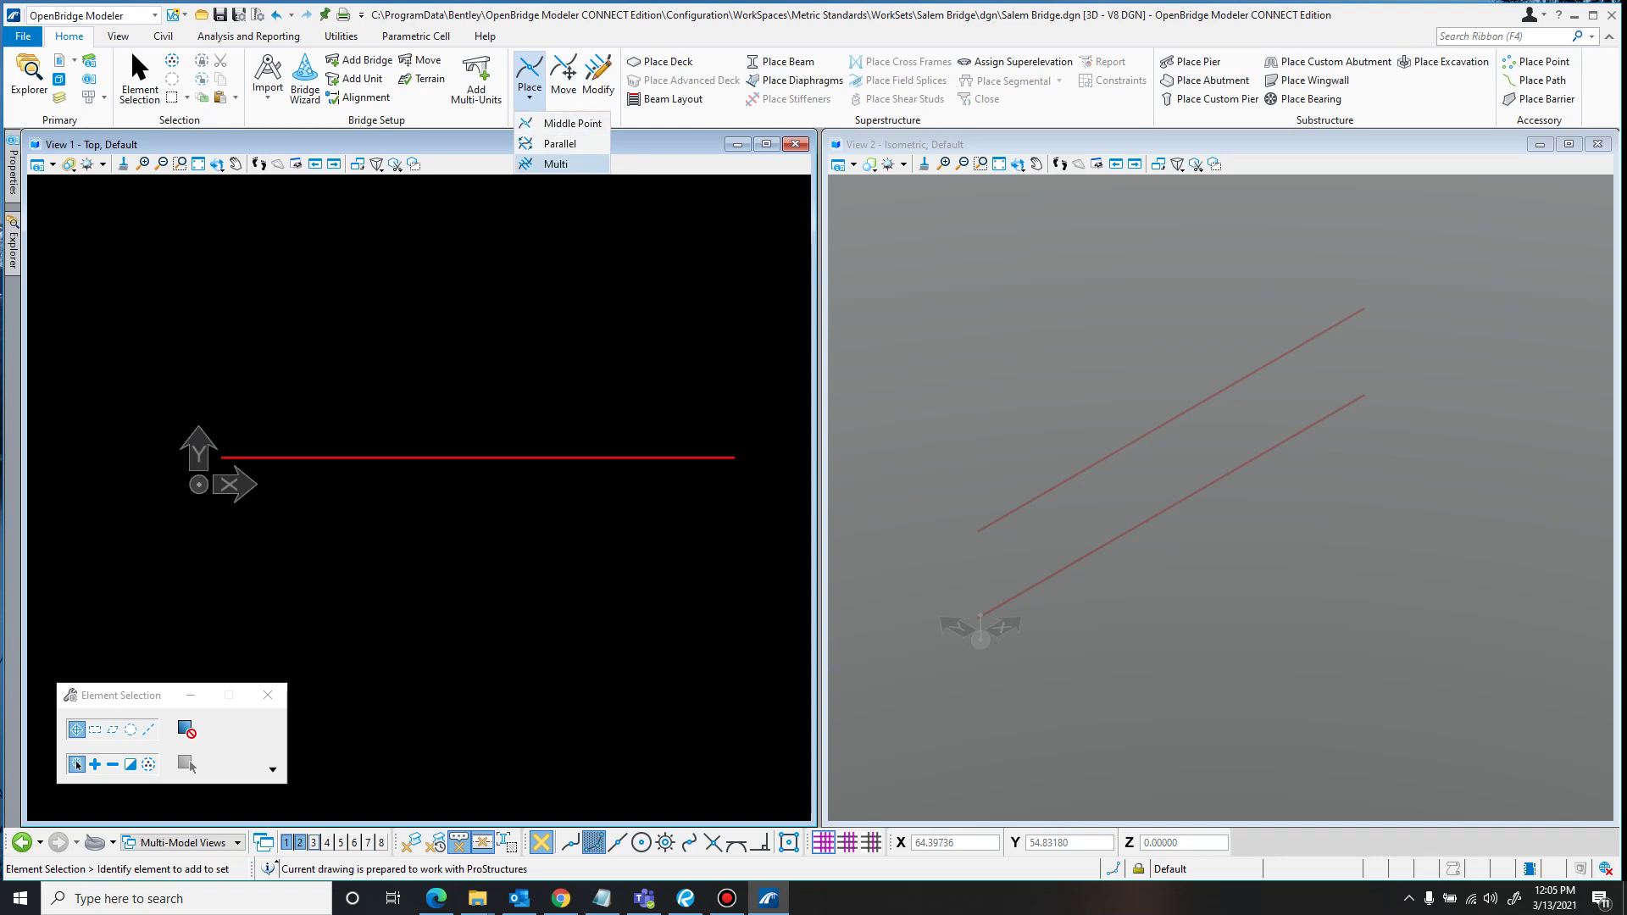
click(556, 163)
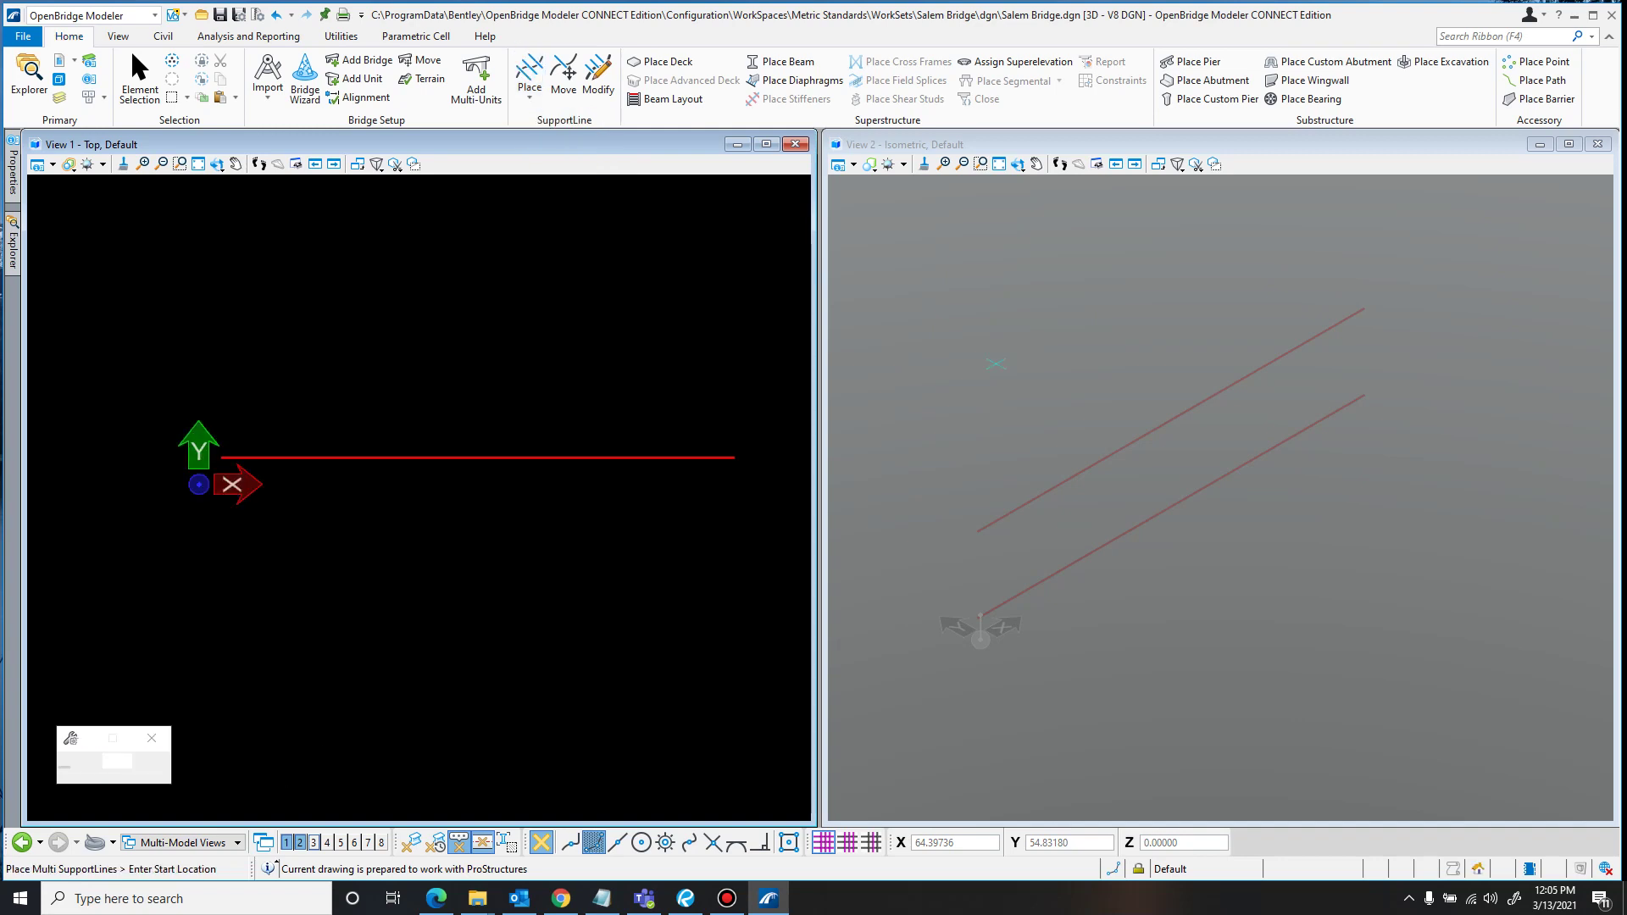
scroll(362, 410, up, 2)
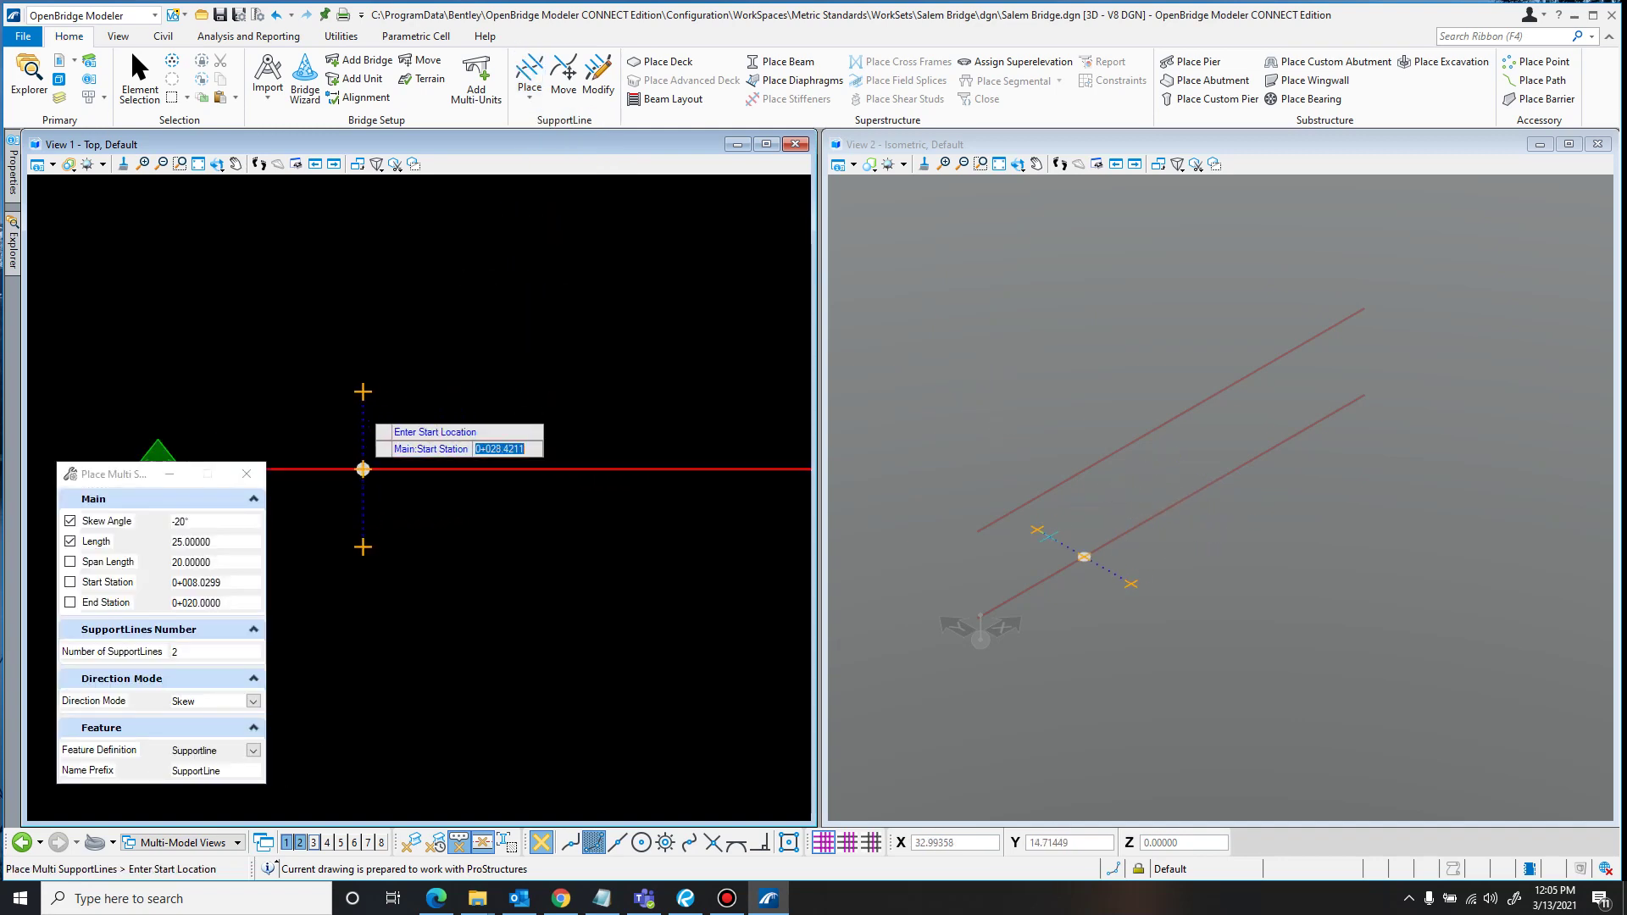
mouse_move(421, 426)
middle_down()
mouse_move(571, 401)
mouse_move(427, 406)
middle_up()
scroll(572, 401, down, 1)
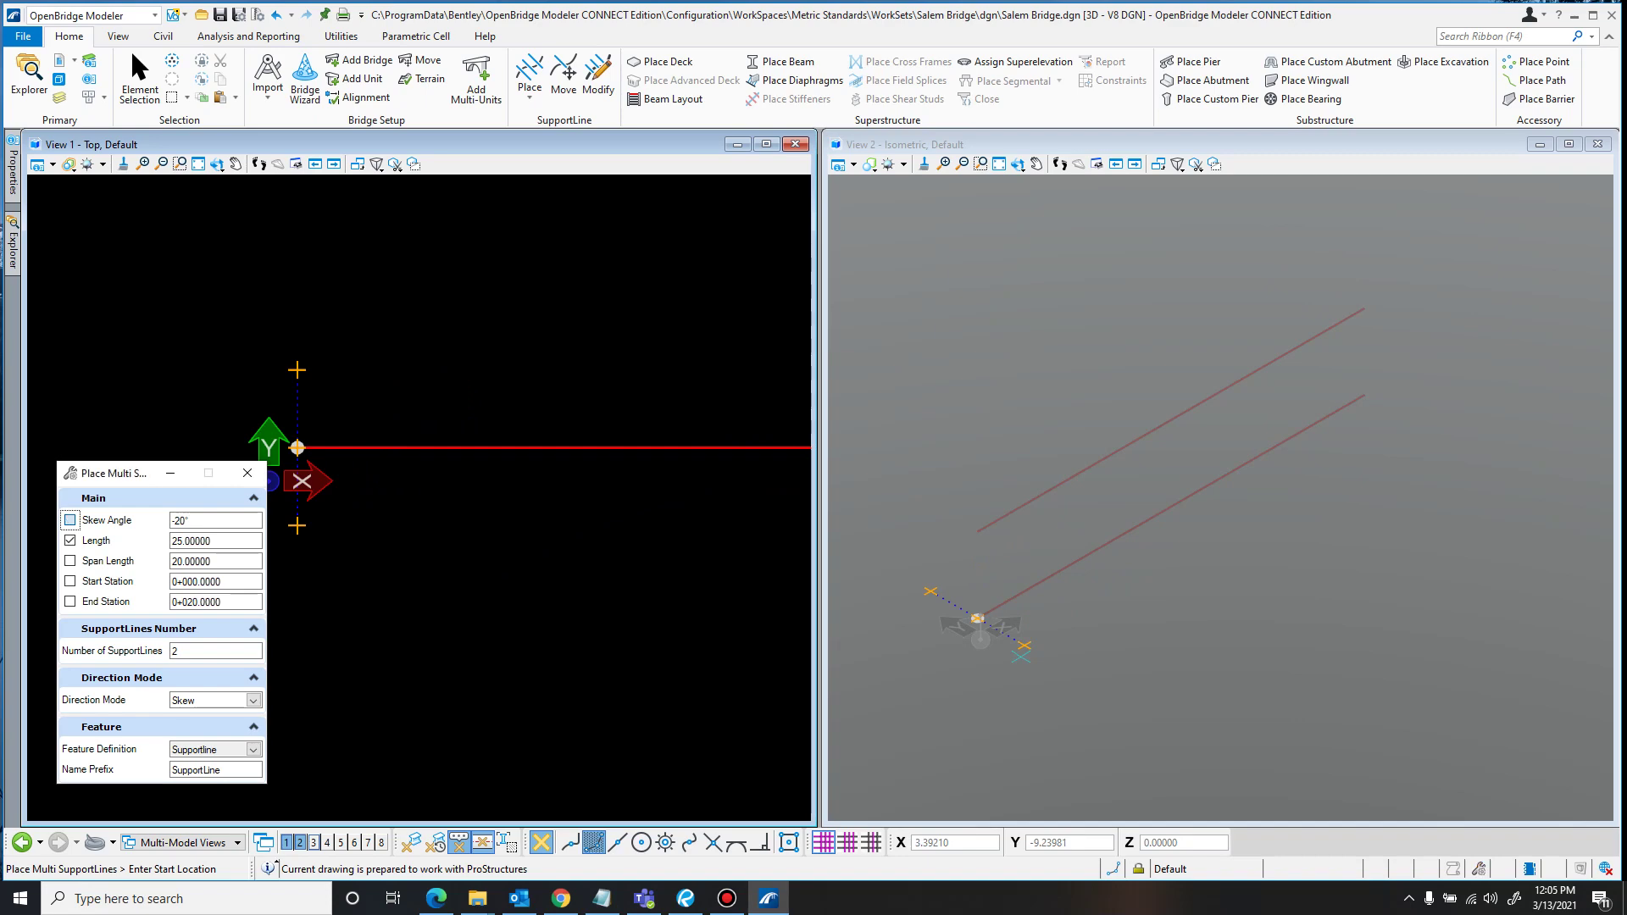
click(70, 519)
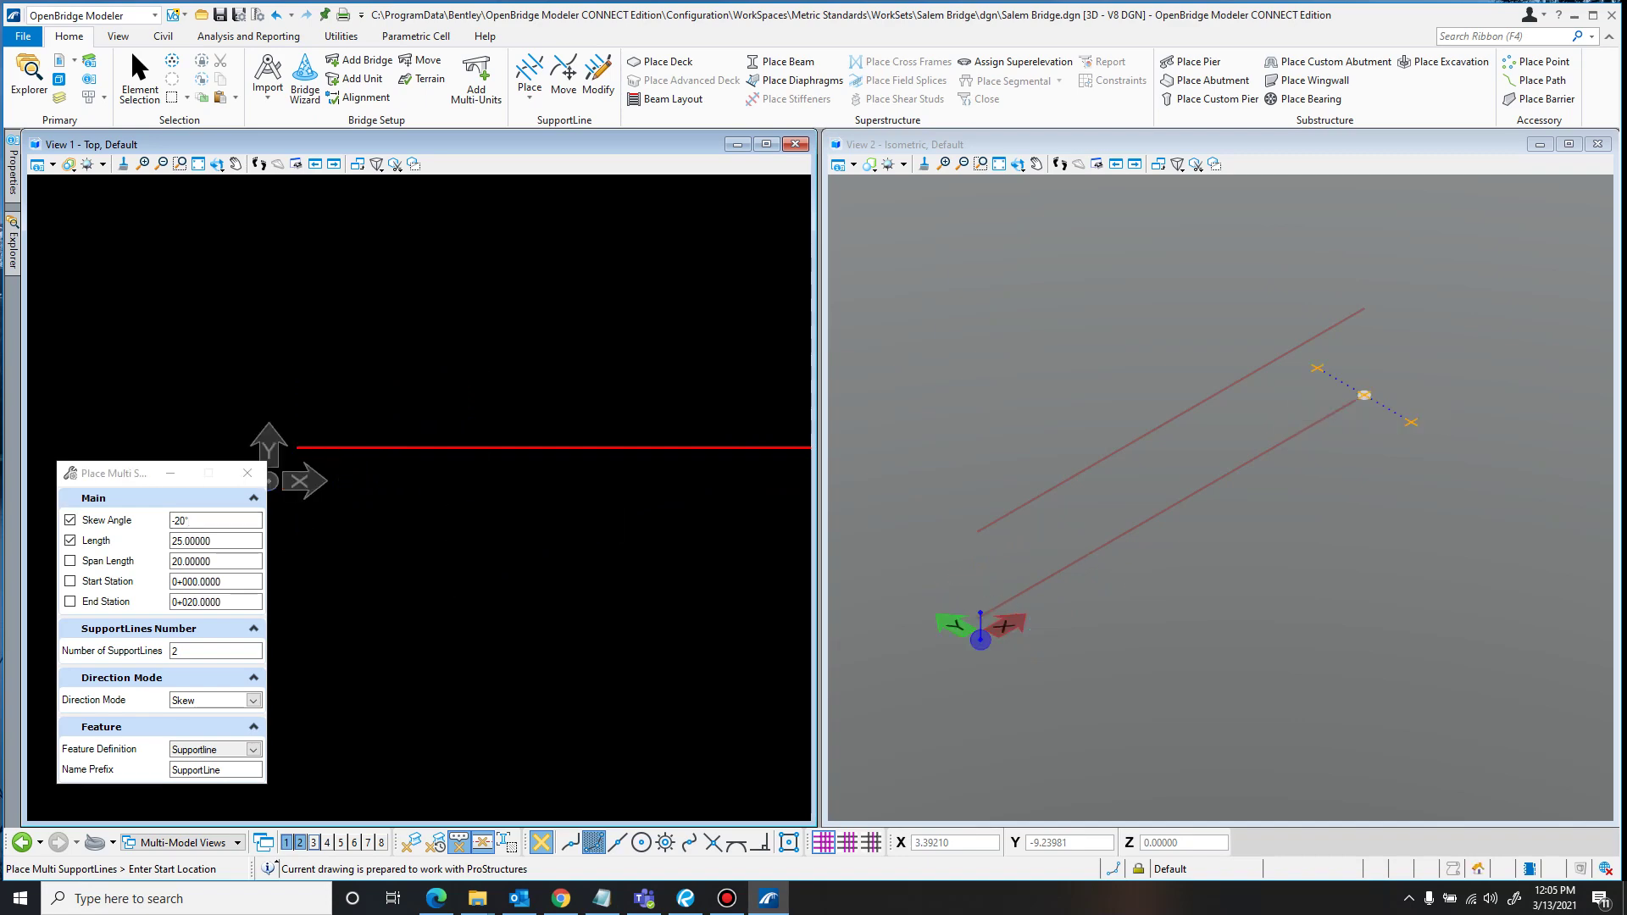
- Bring up the Salem Bridge Plans sheet in Revu showing the two 31.000 spans and 20° skew
click(686, 899)
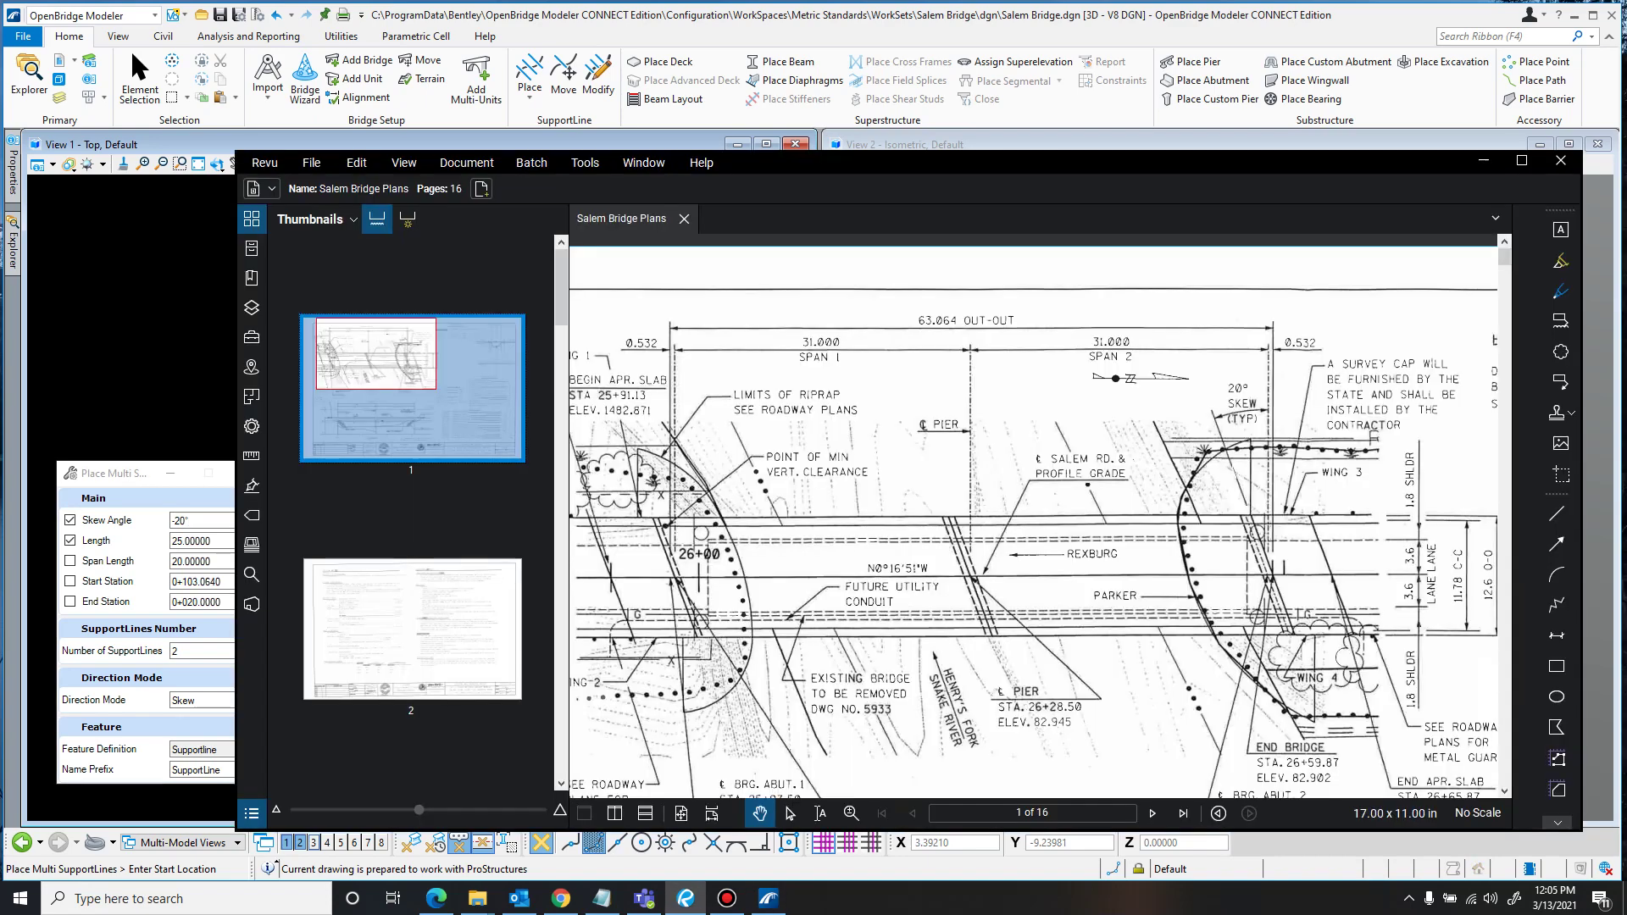
drag(957, 542, 1120, 530)
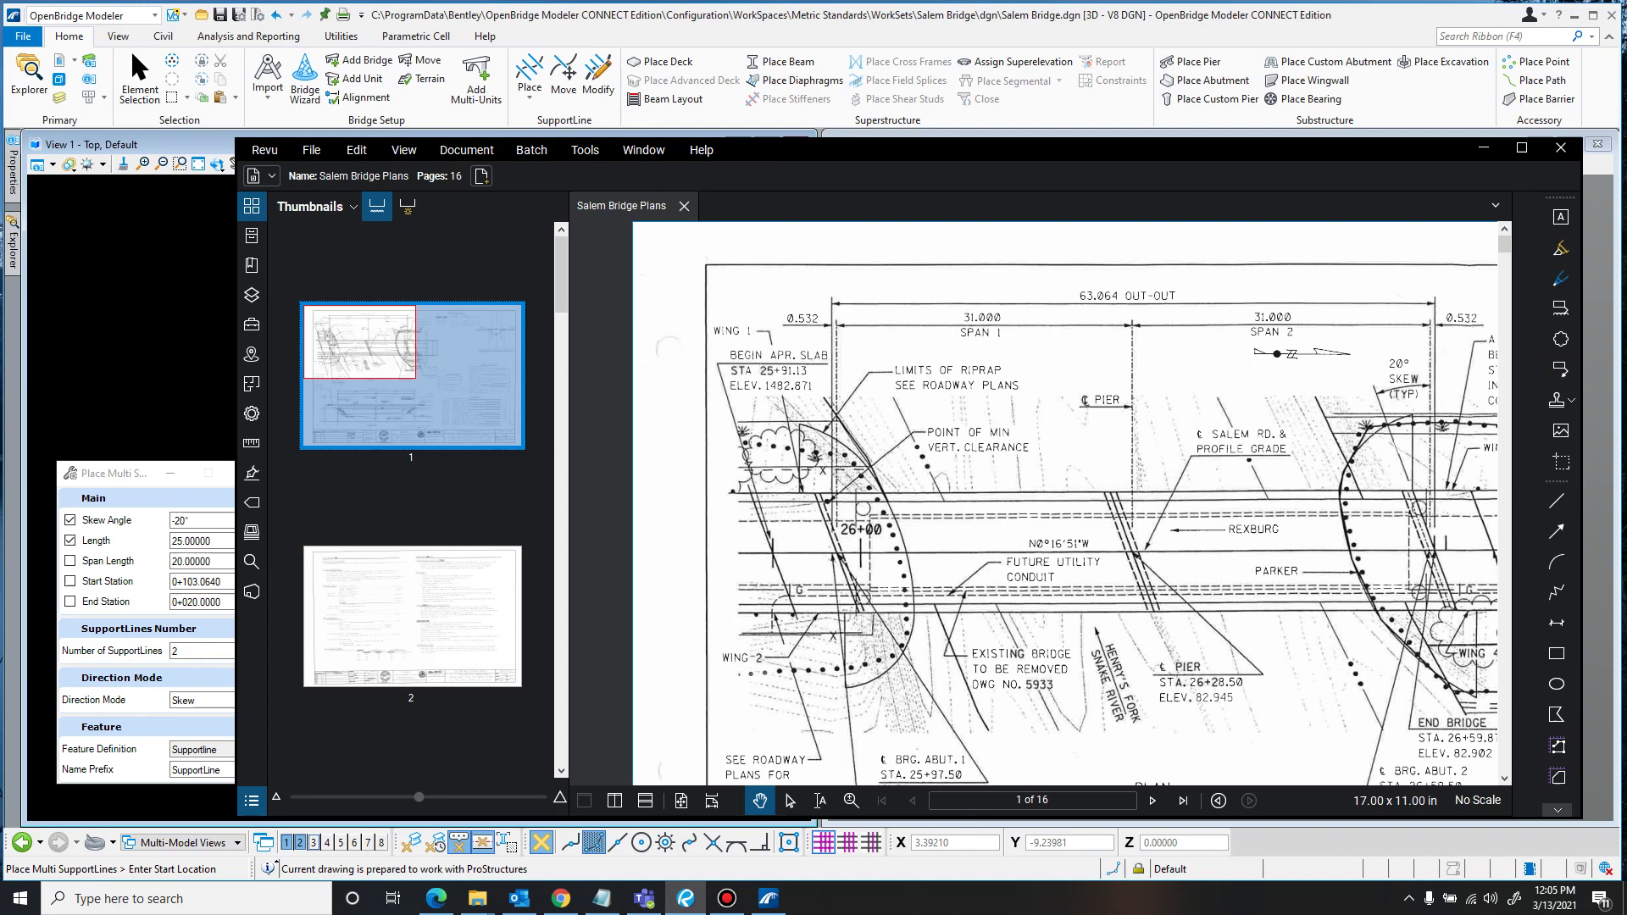
- Return to the OpenBridge model and centre the alignment start at station 0+000 in the top view
click(1483, 147)
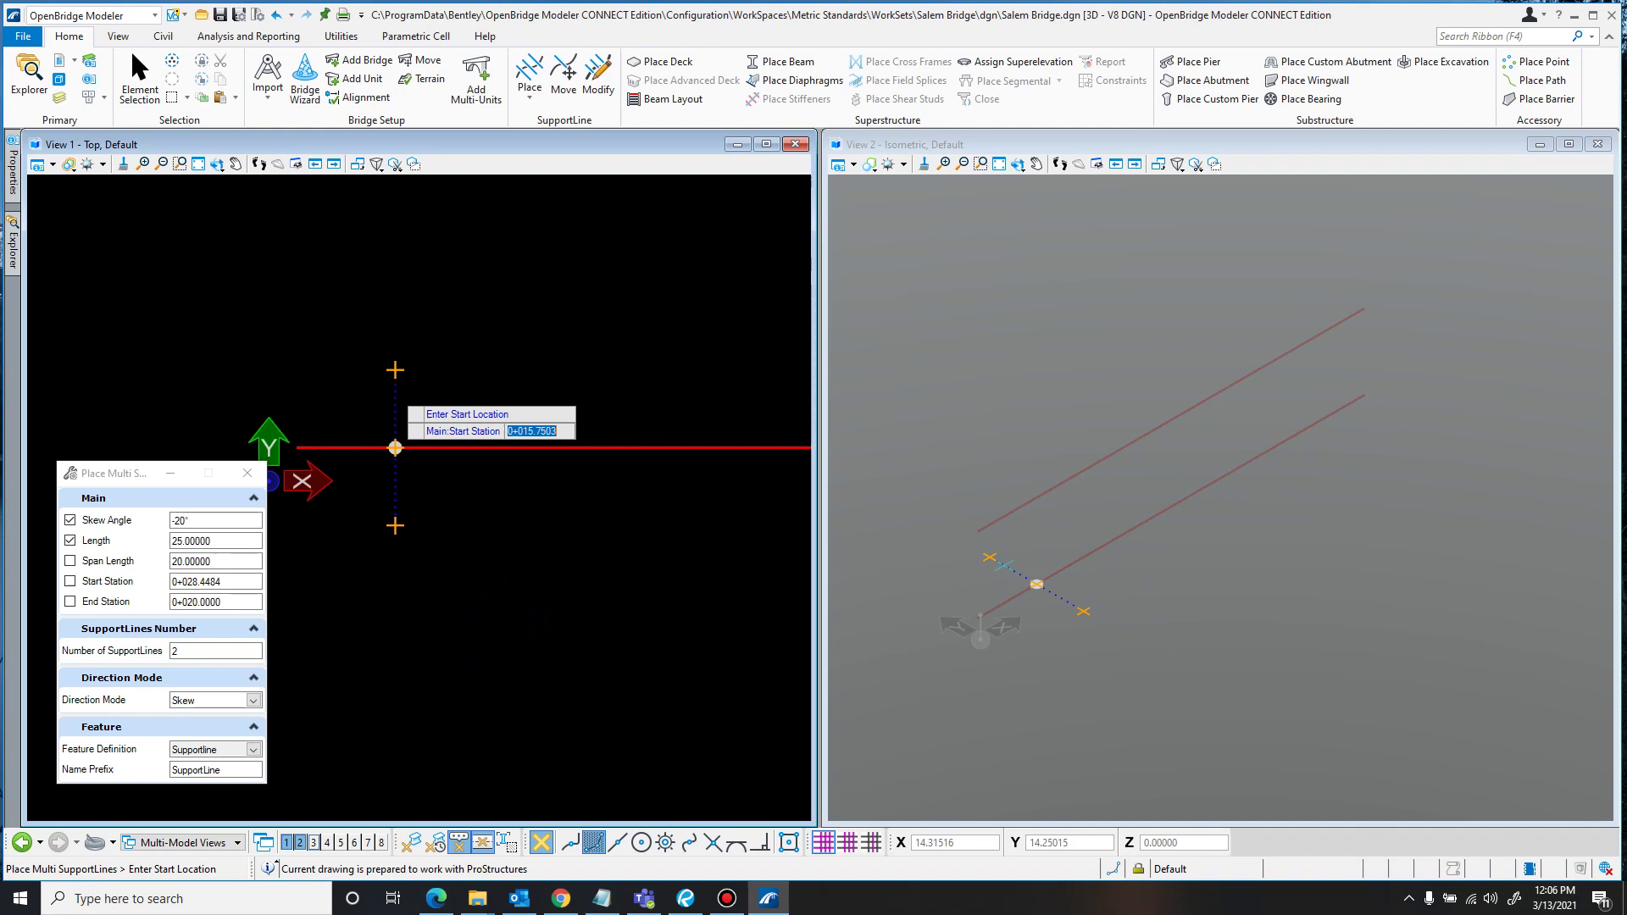
middle_drag(395, 393, 480, 410)
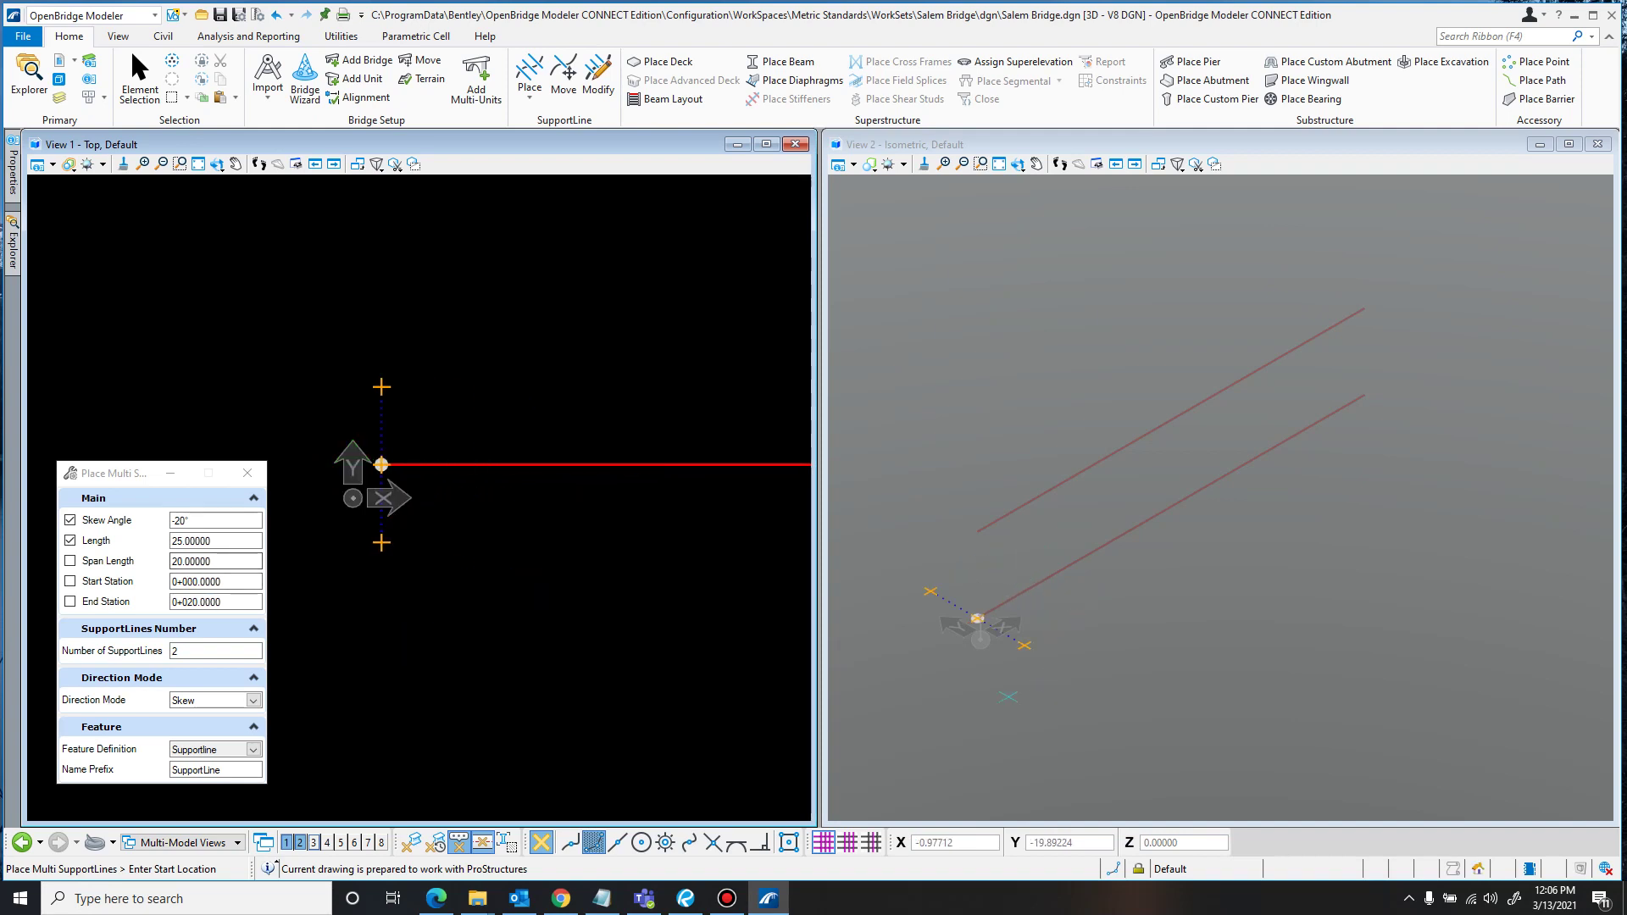
- Lock the support lines' start station at 0+020.0000
click(69, 582)
text(20)
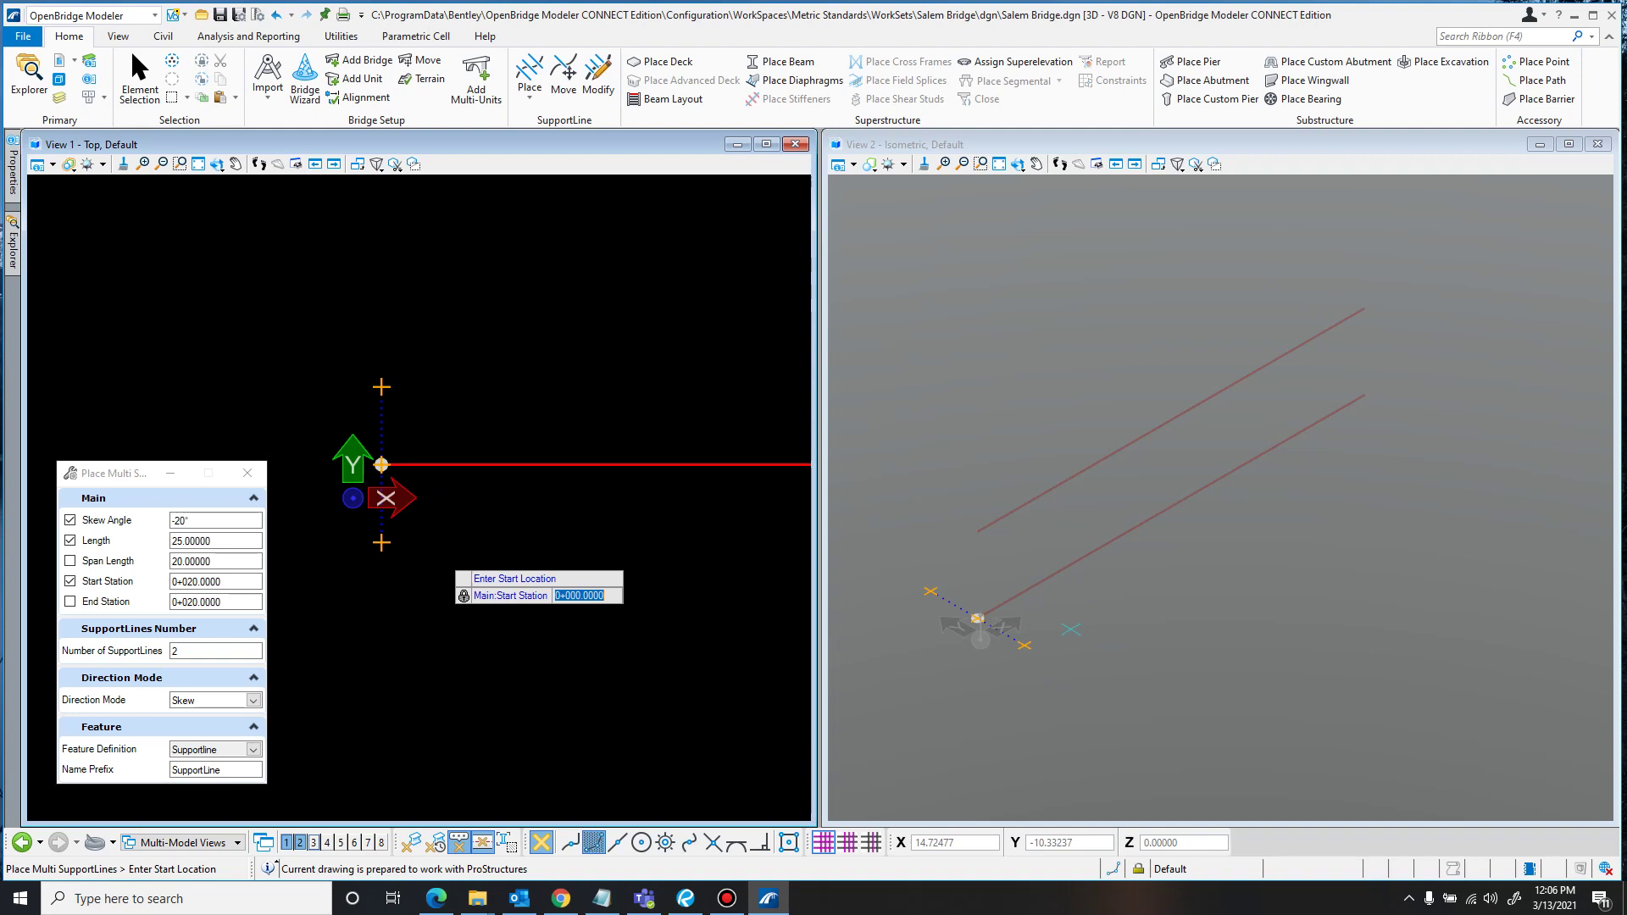
click(212, 561)
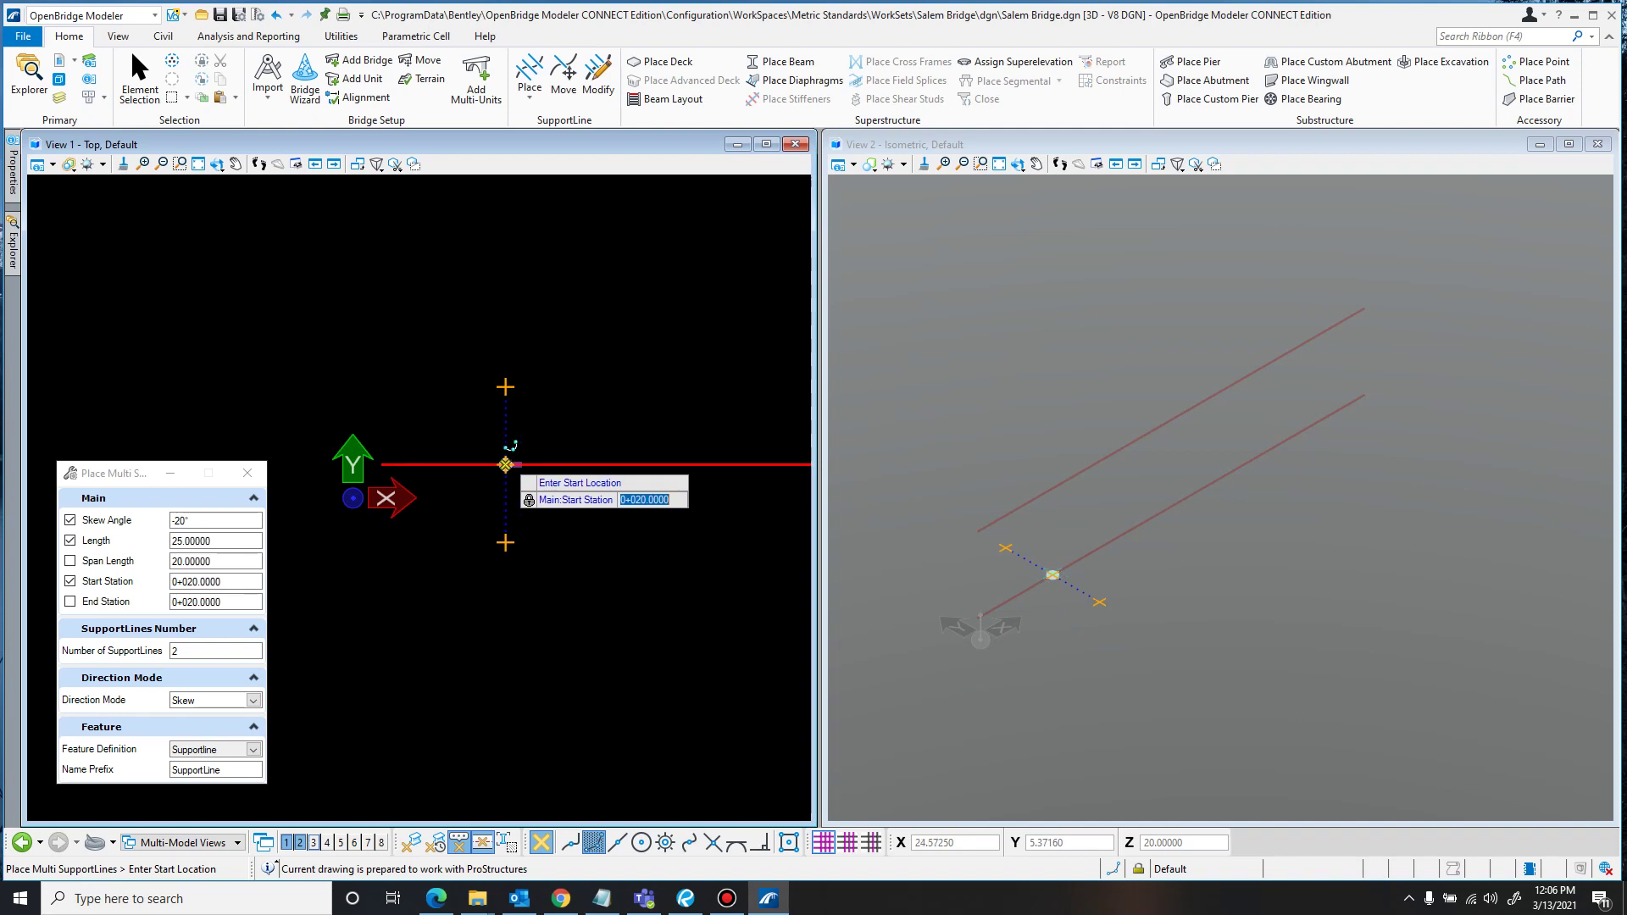
scroll(506, 463, up, 4)
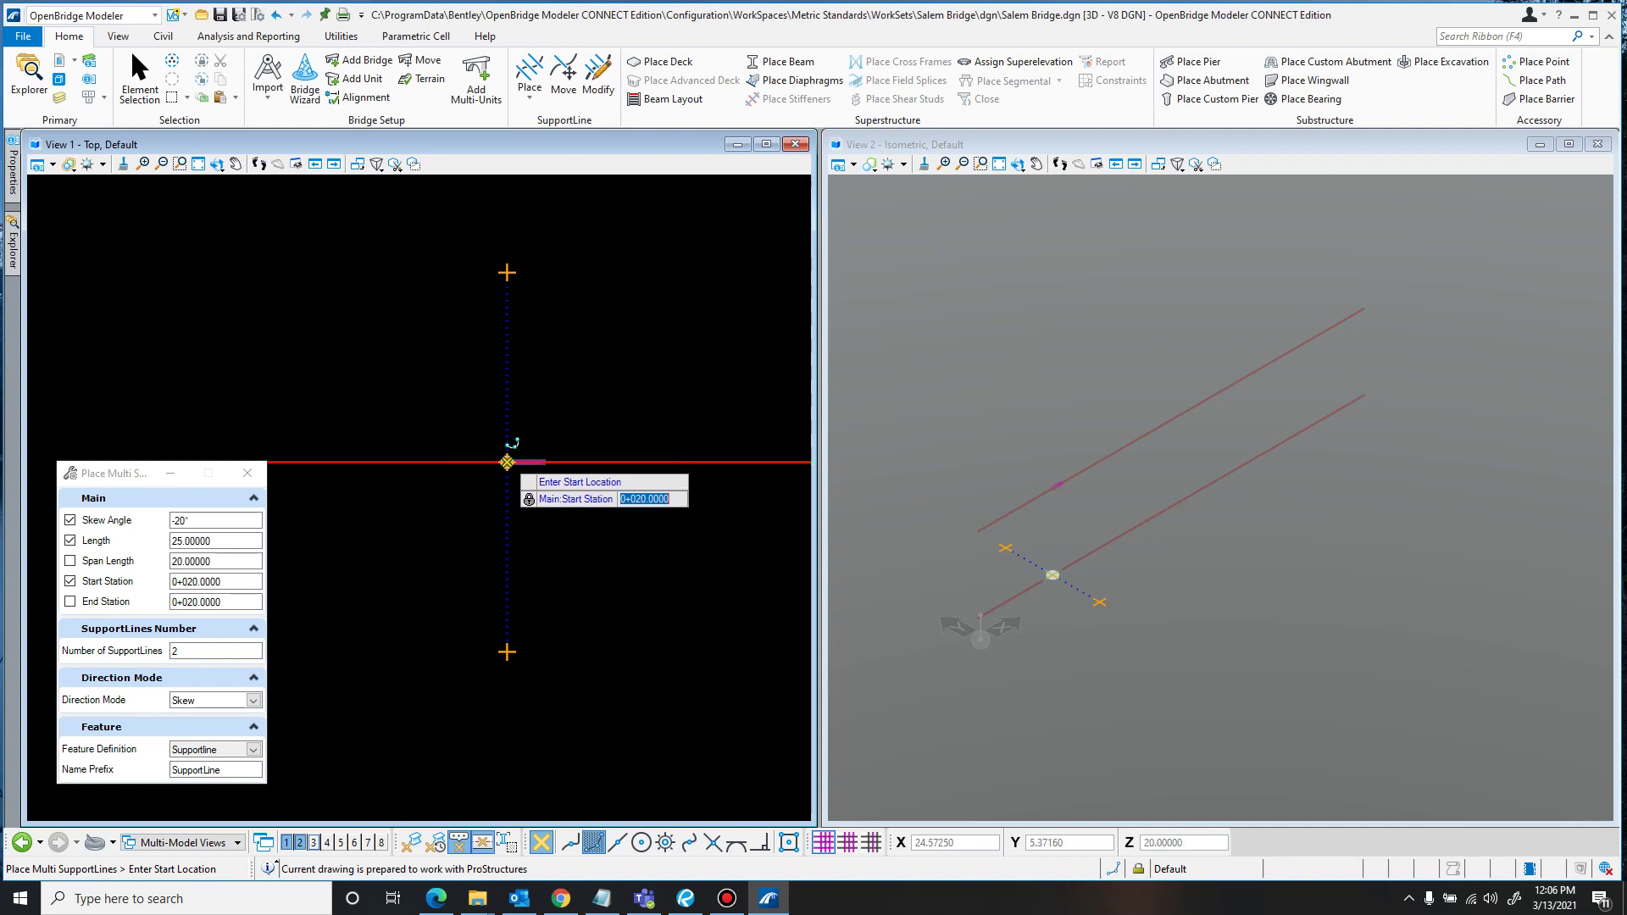
scroll(507, 462, down, 2)
- Set the number of support lines to 3 with Direction Mode kept on Skew
key(Tab)
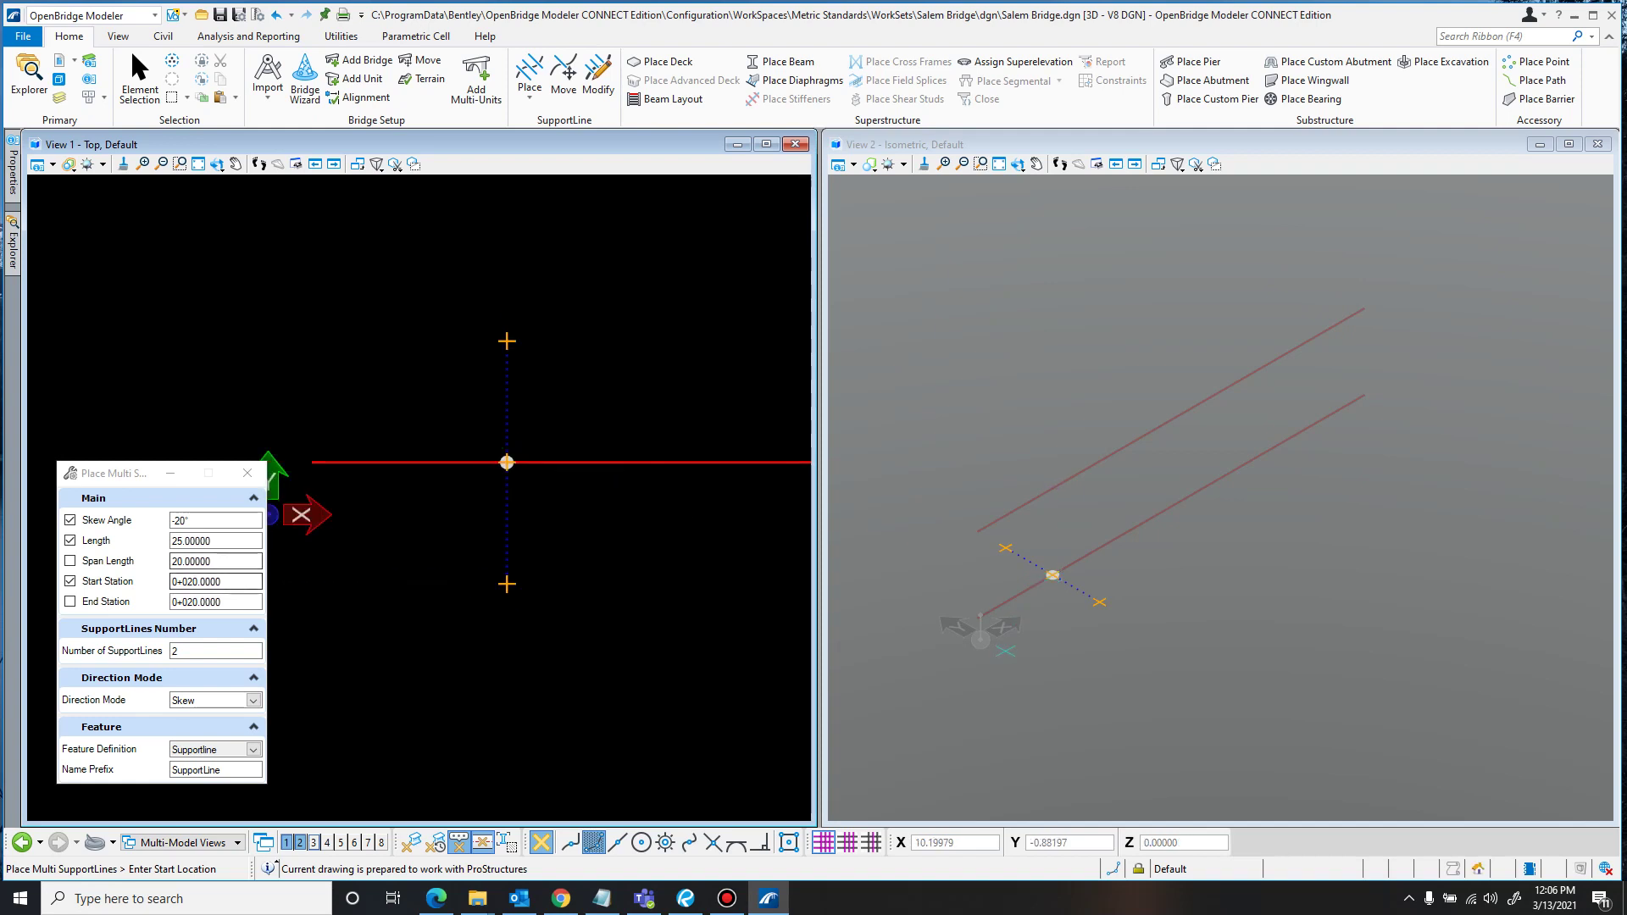
key(Tab)
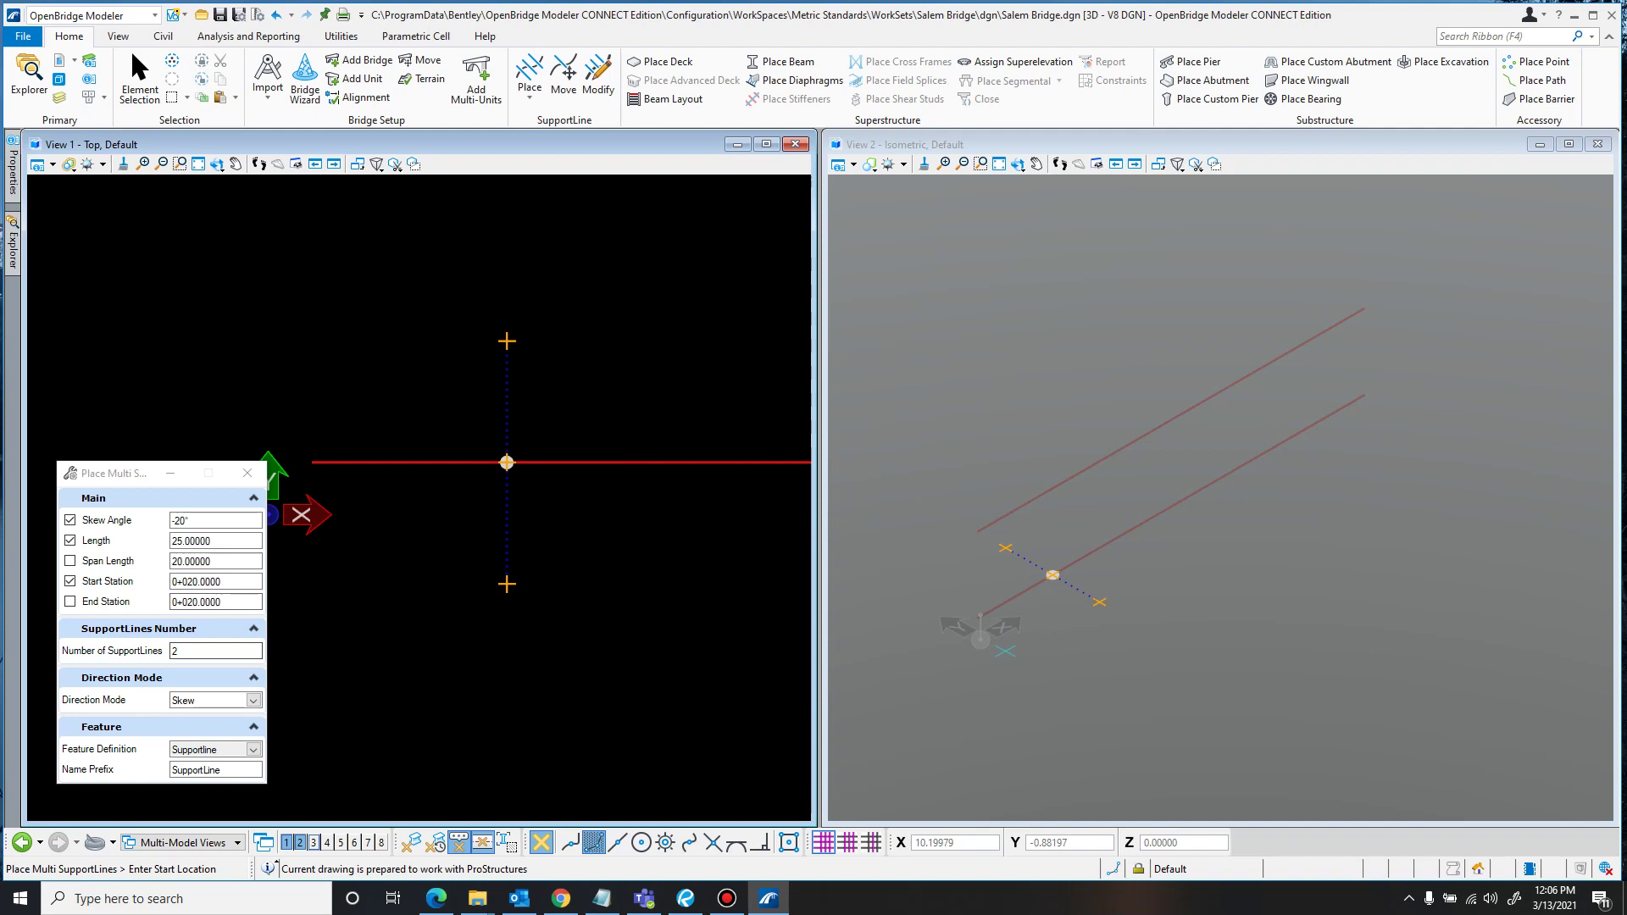
text(3)
scroll(517, 465, down, 2)
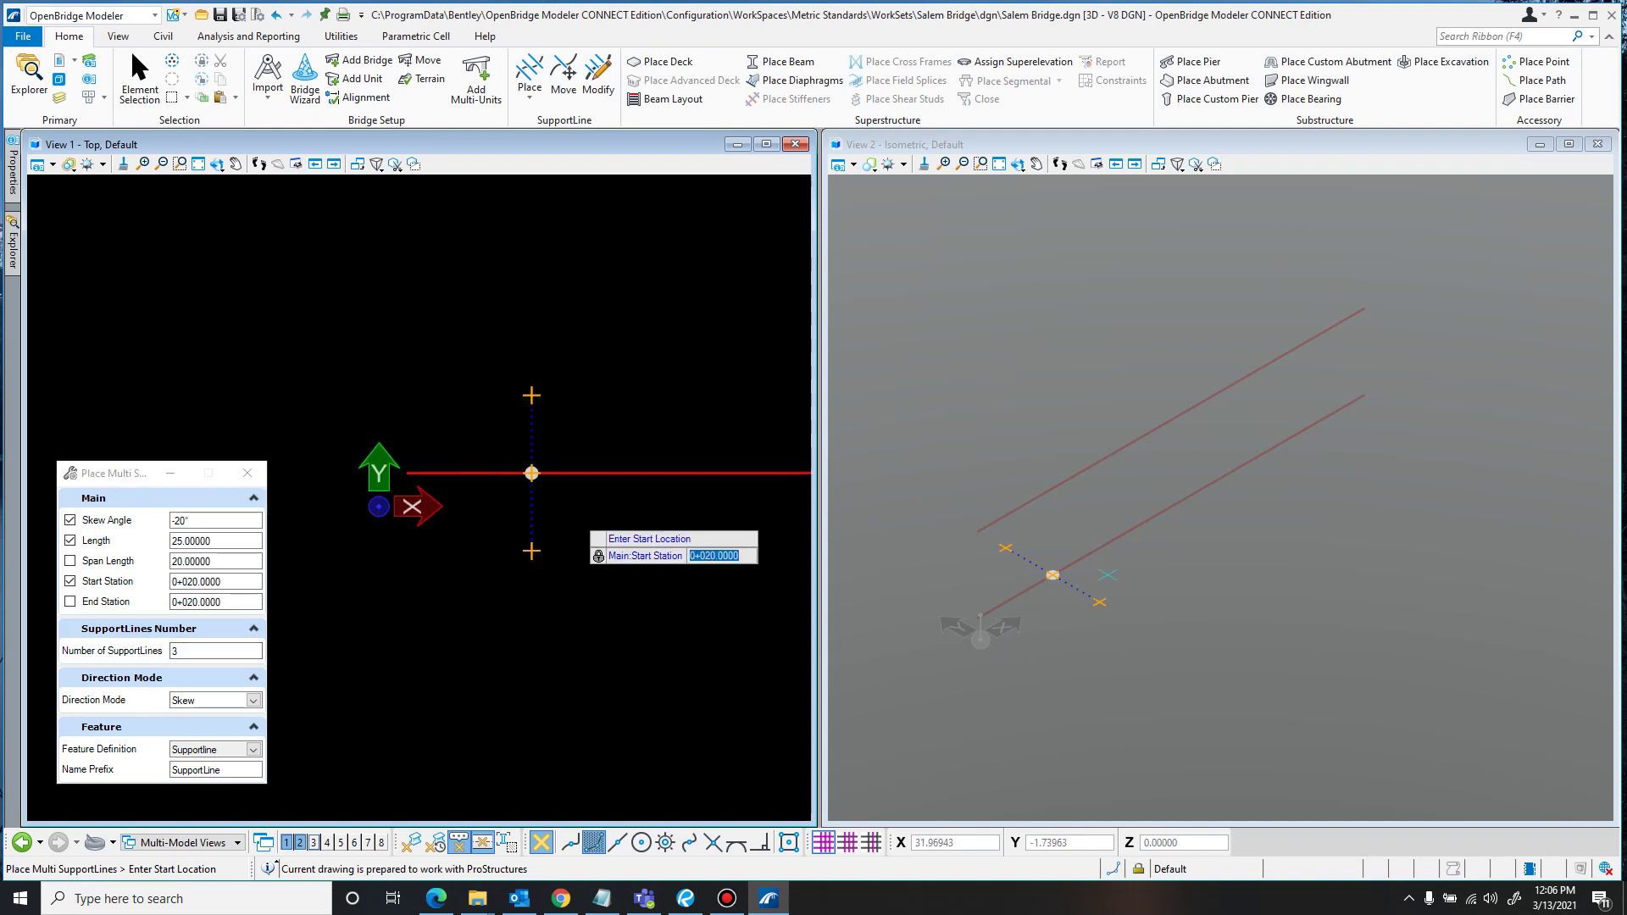
click(217, 701)
click(217, 701)
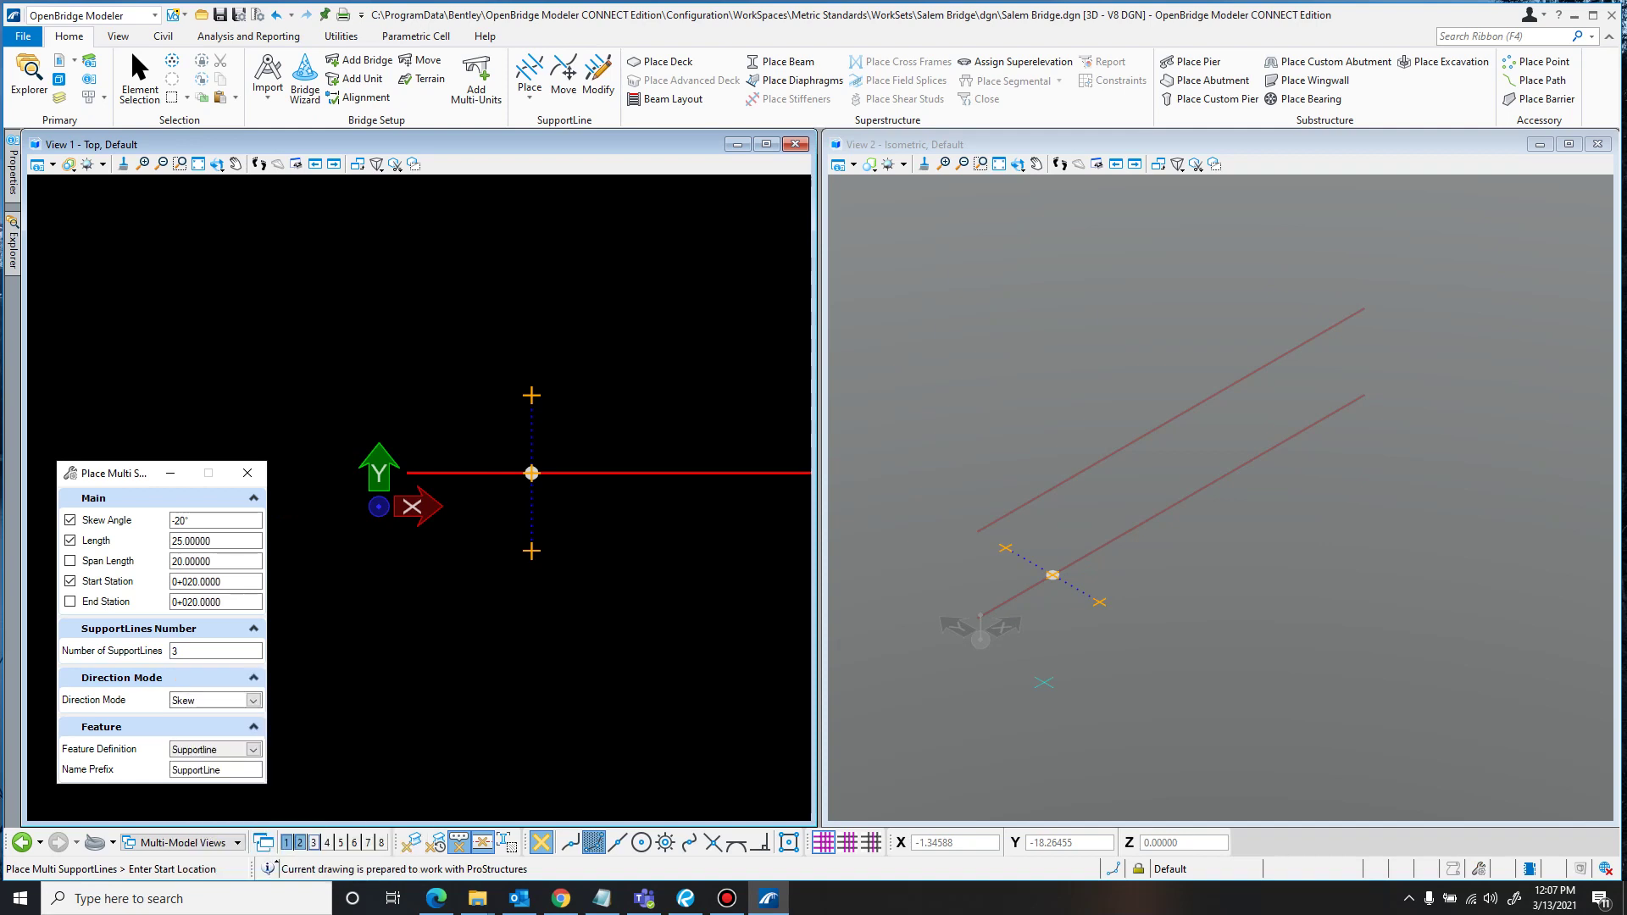
key(Tab)
key(Tab)
key(Tab)
key(Tab)
key(Tab)
click(642, 575)
middle_drag(640, 575, 318, 574)
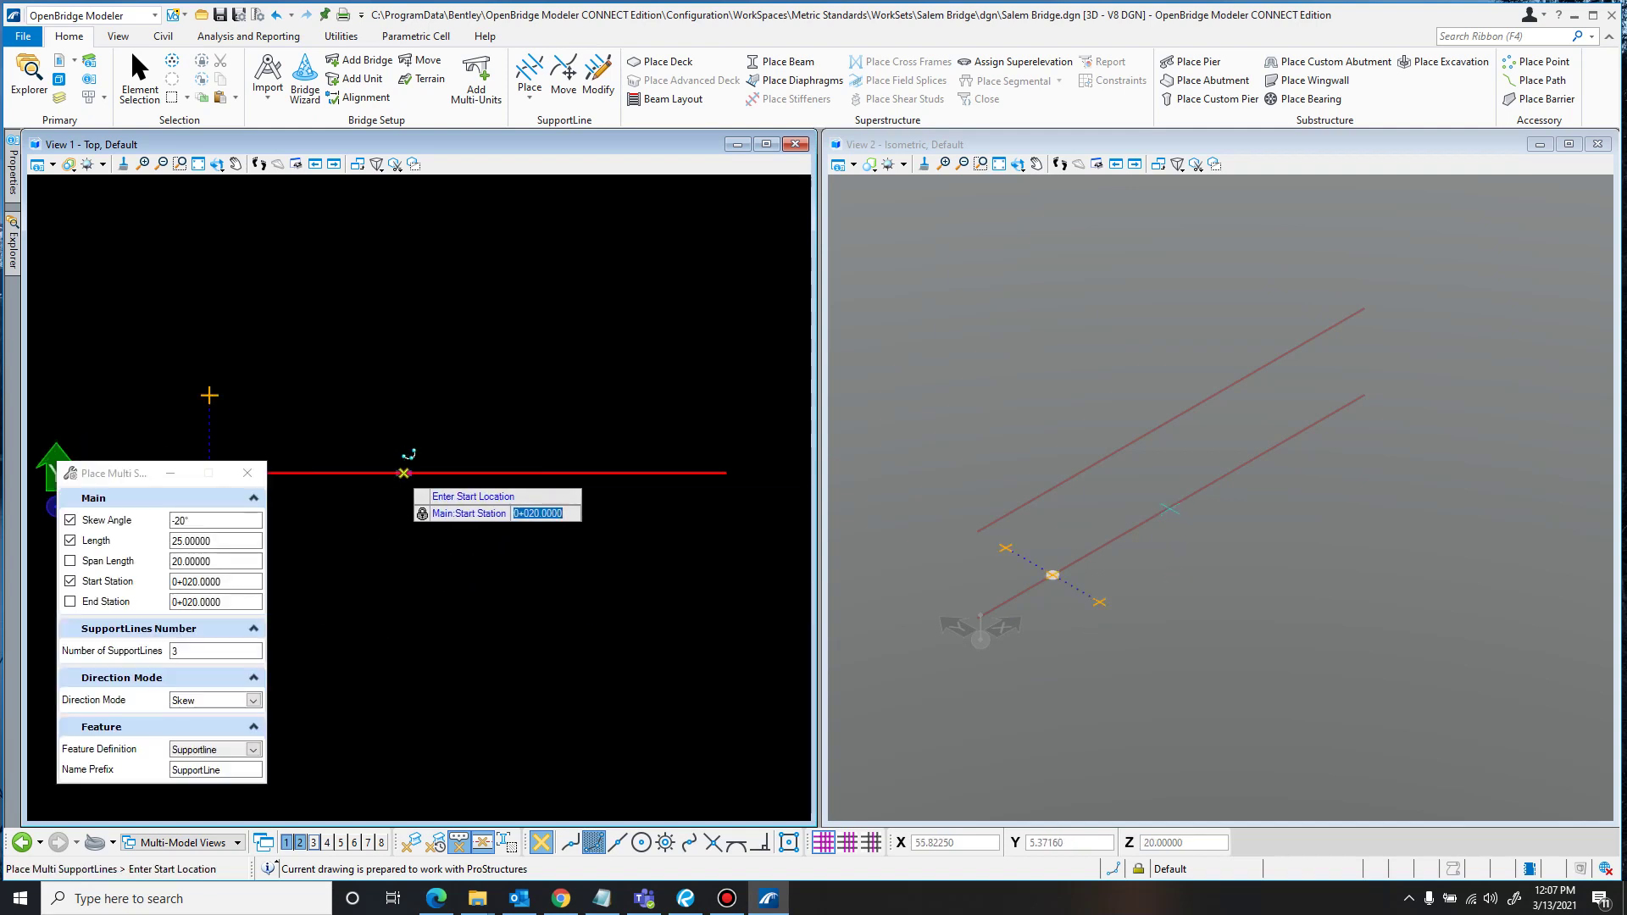
middle_drag(390, 508, 568, 521)
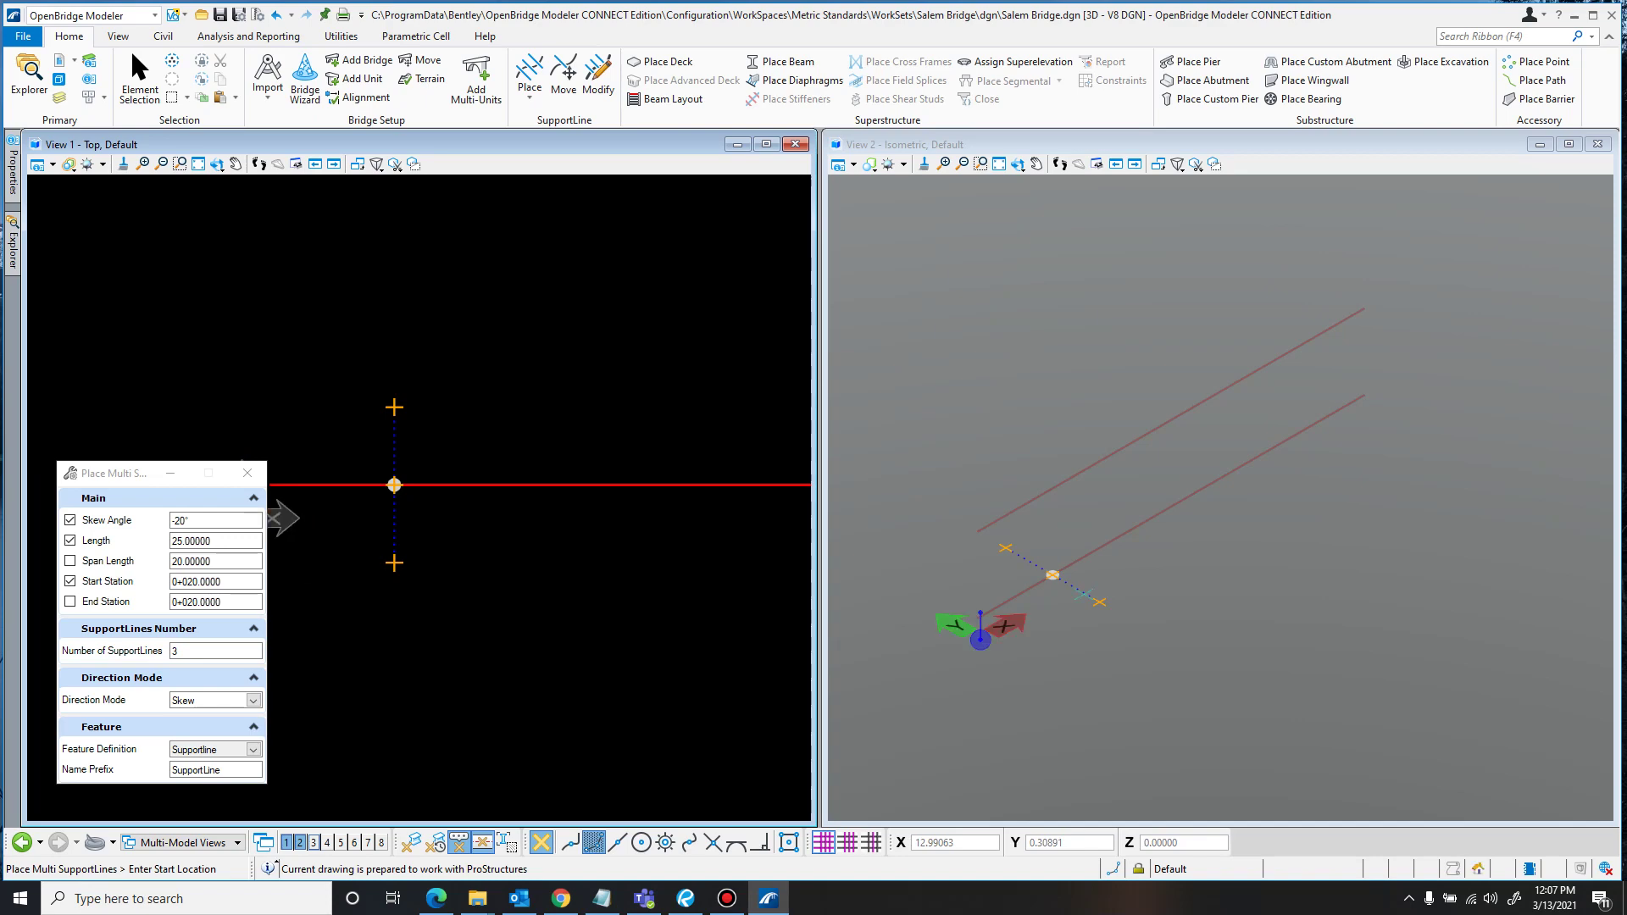
- Check the end bridge and abutment 2 stations on the Revu plans, then move the plans aside
drag(1626, 123, 932, 118)
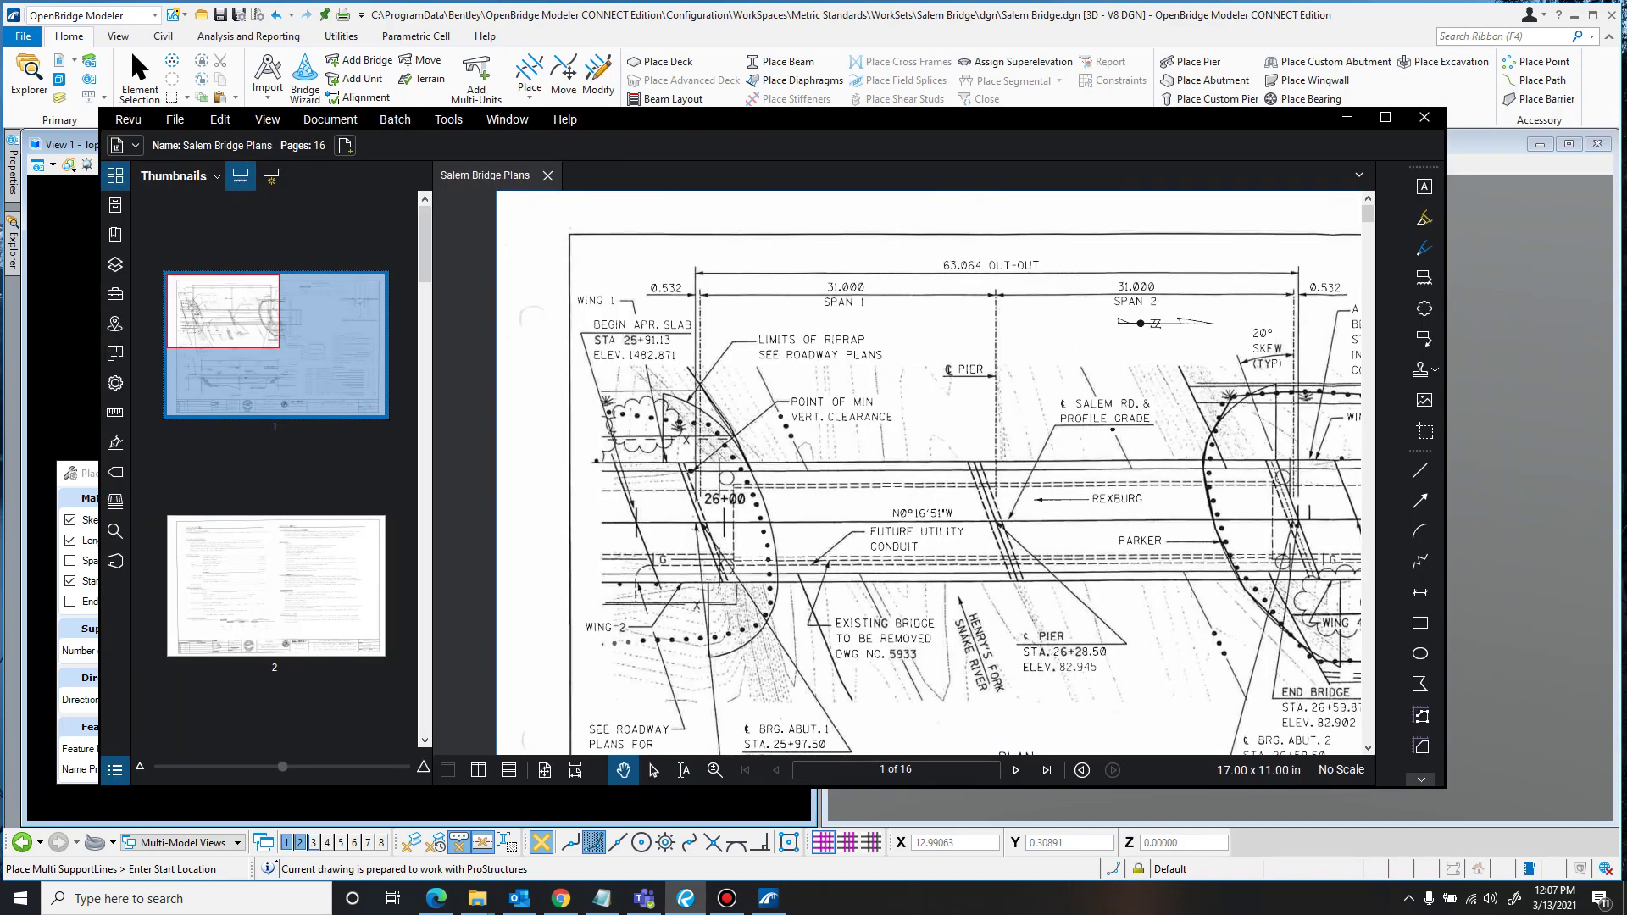
drag(1128, 517, 750, 466)
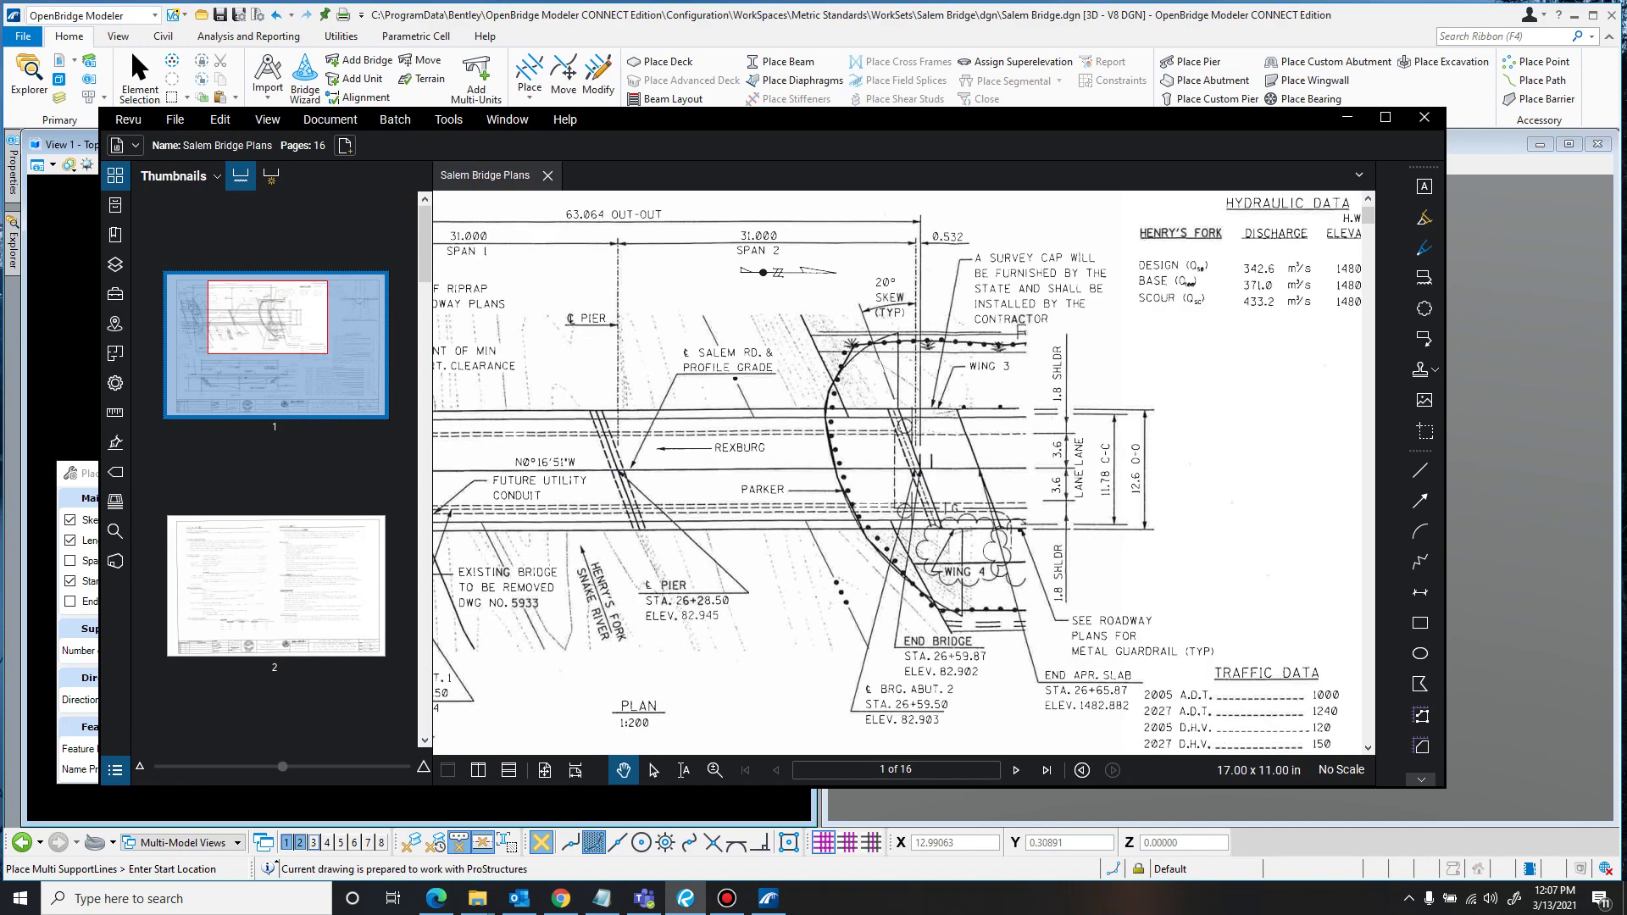
scroll(1147, 466, up, 1)
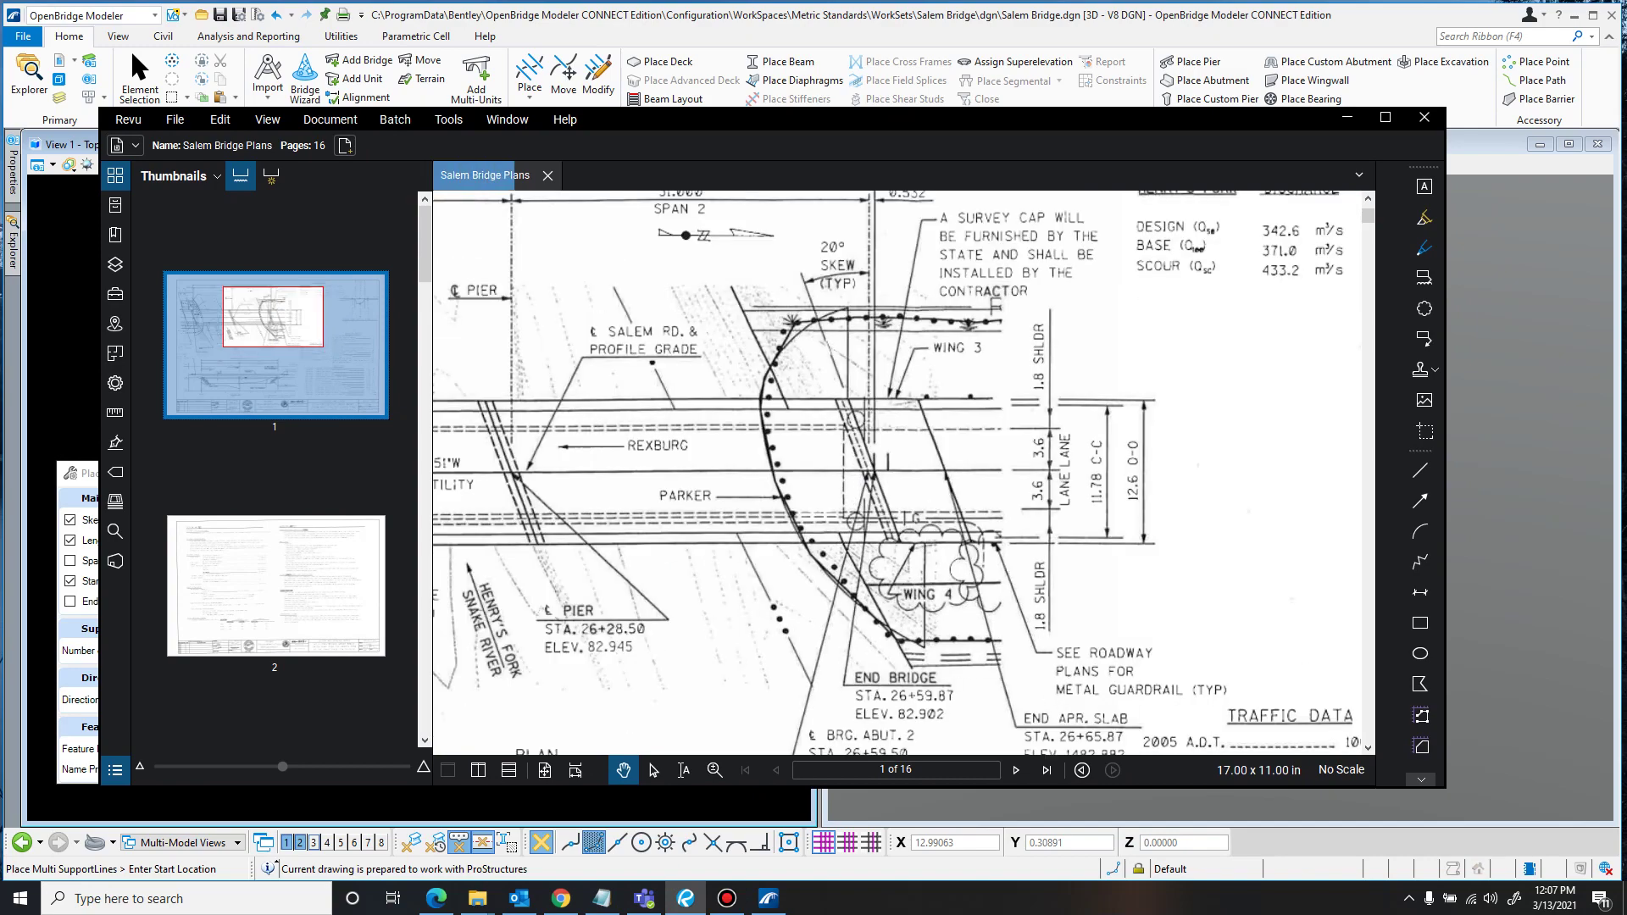
drag(1059, 120, 1626, 170)
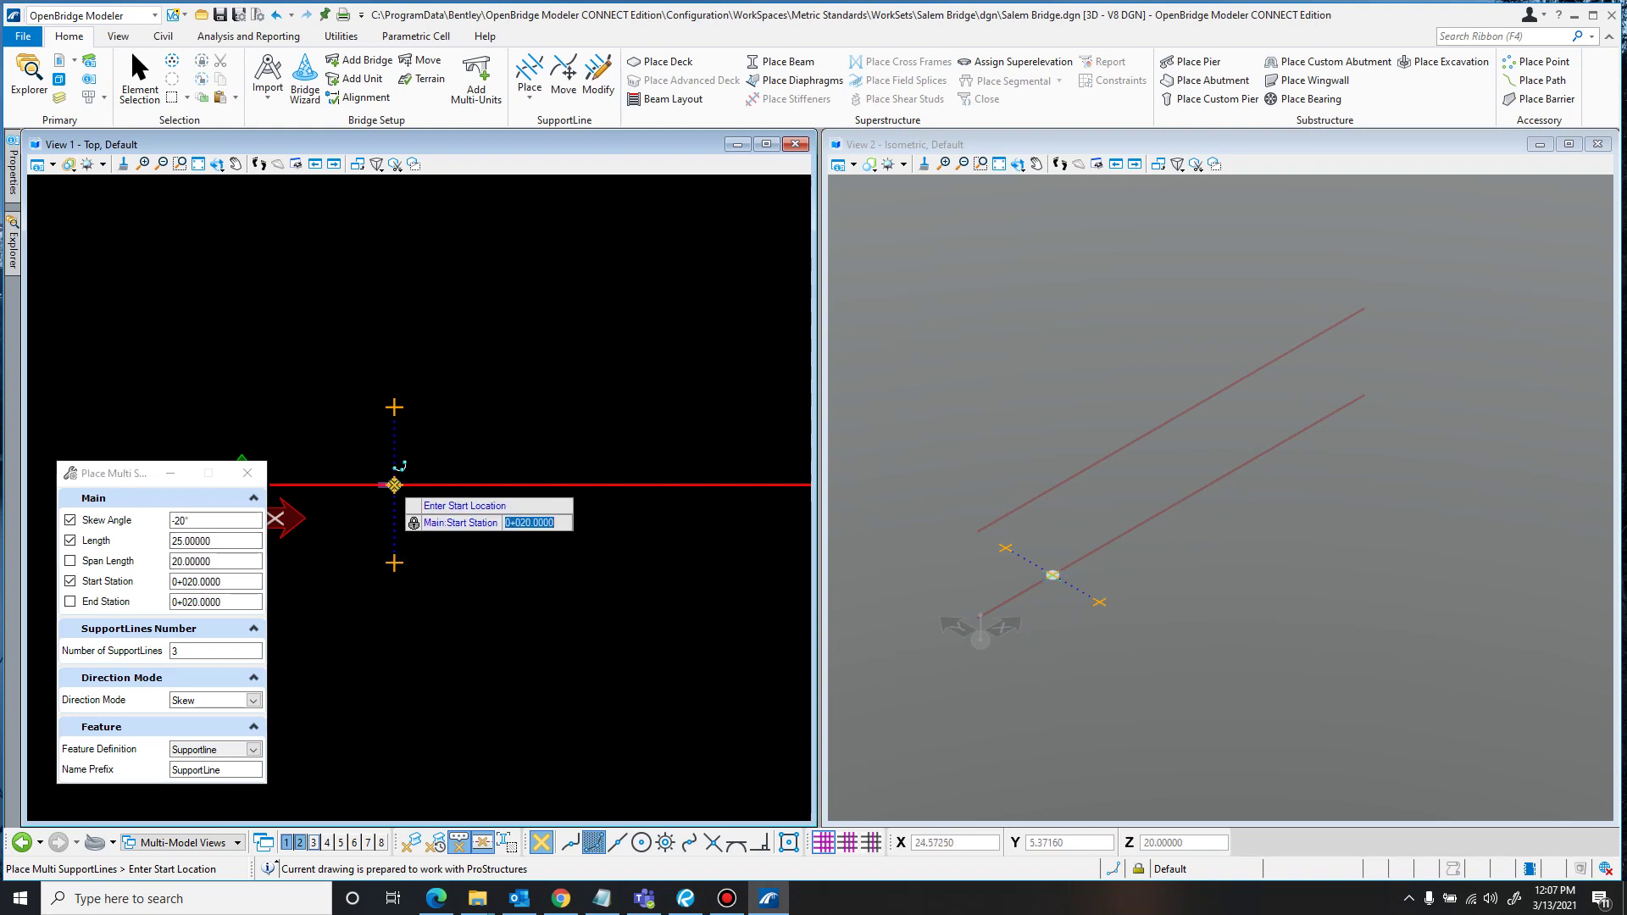
- Place the first support line at station 20 and accept the -20° skew direction
click(394, 485)
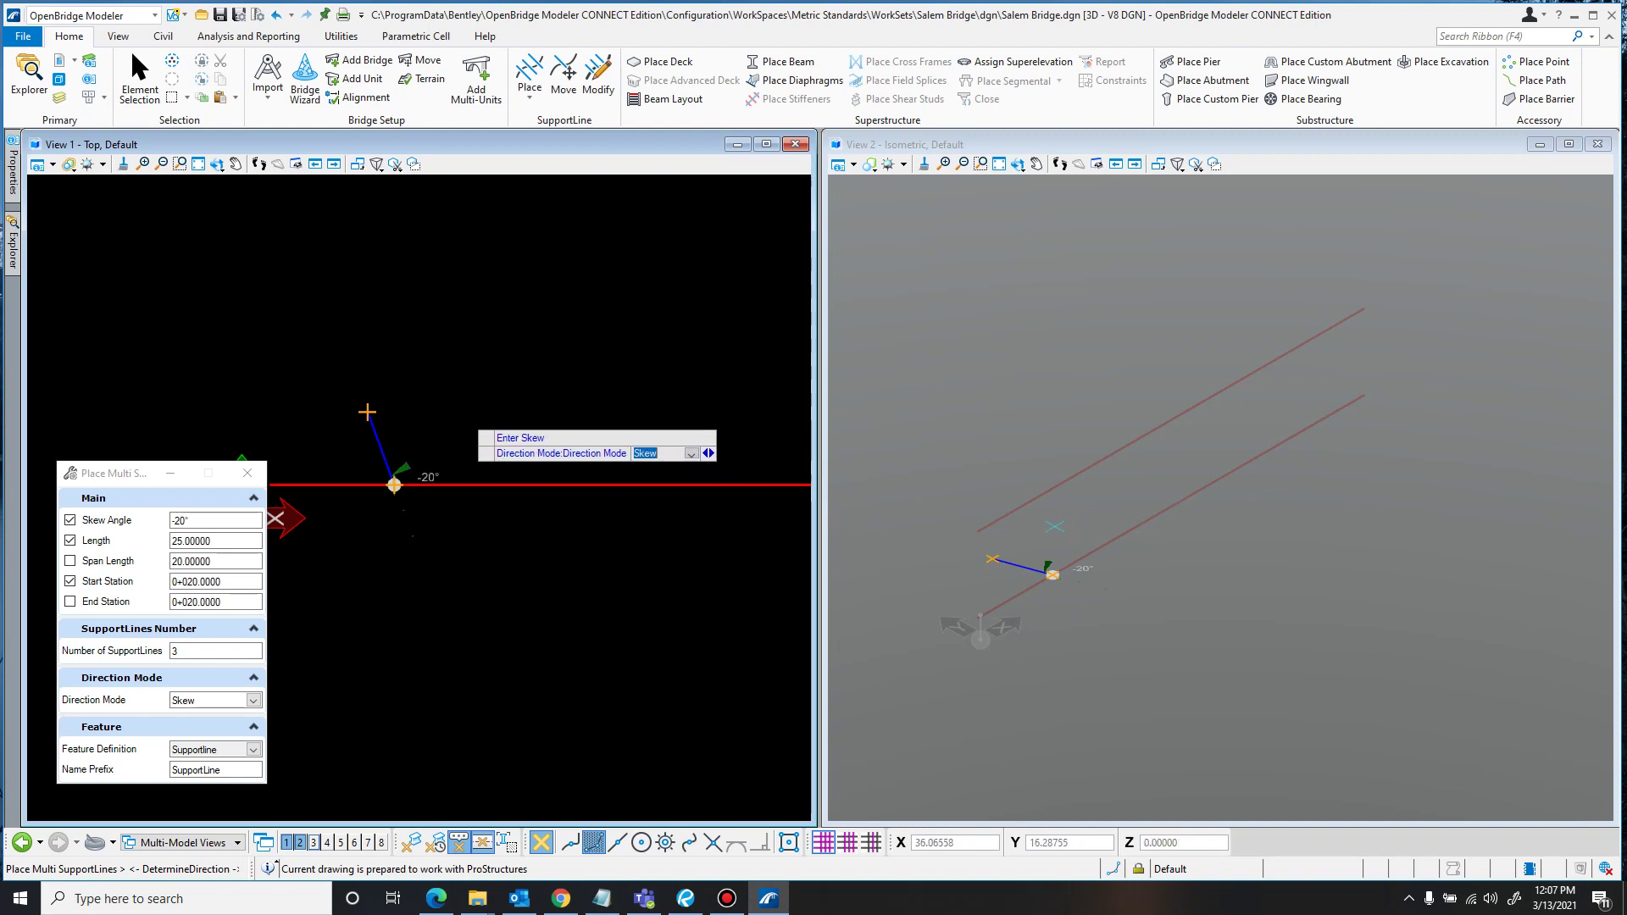
click(463, 419)
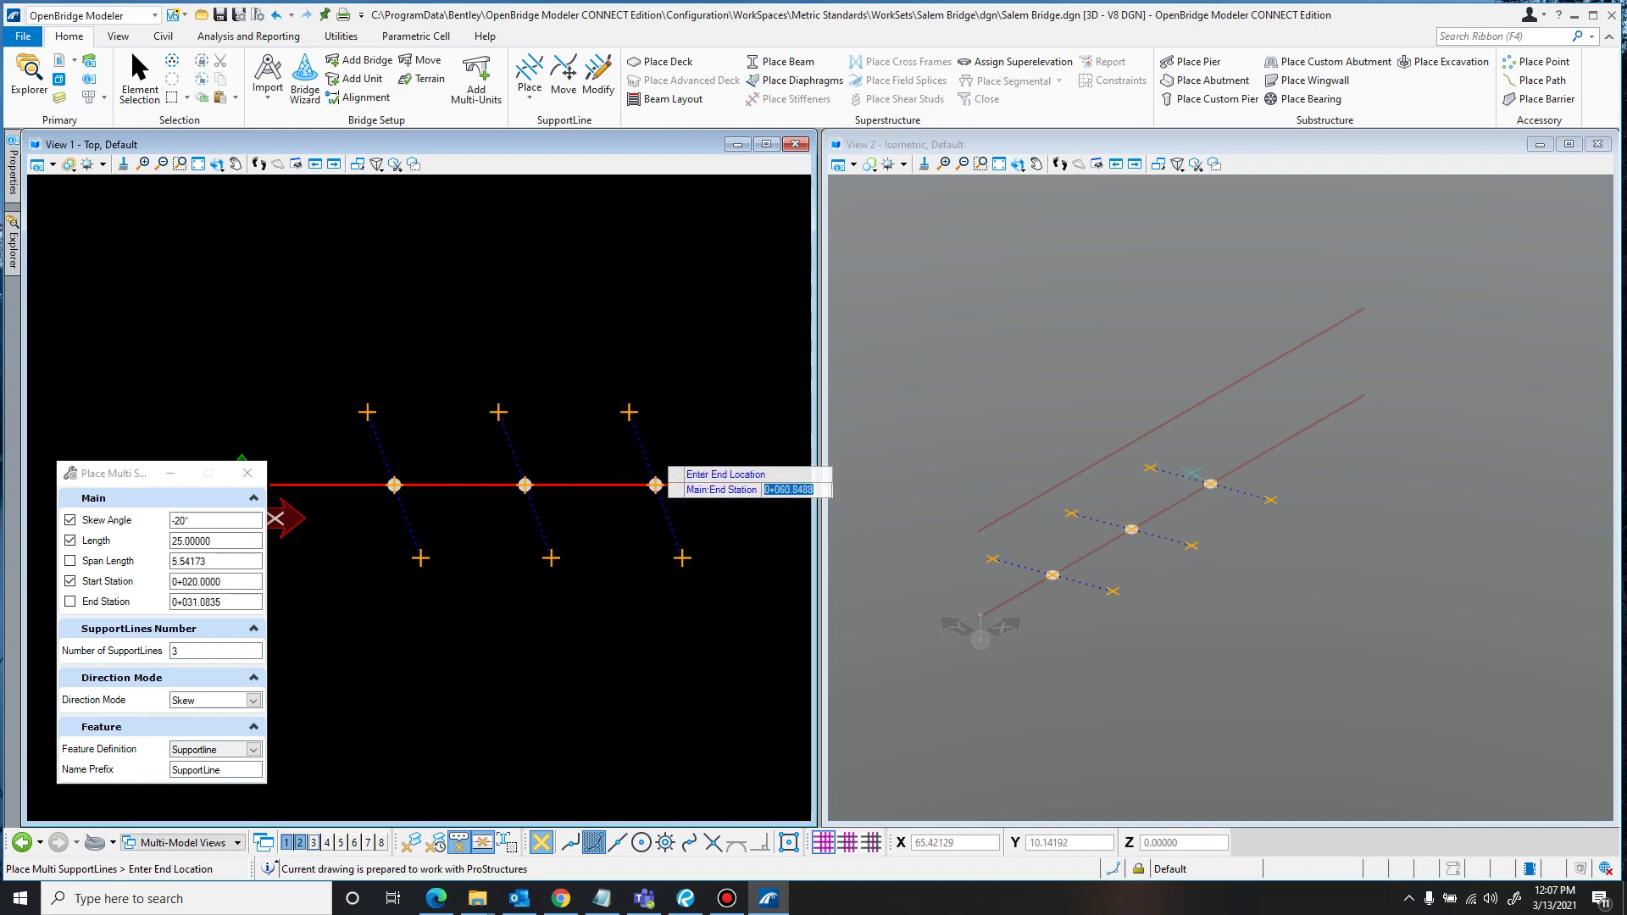
middle_drag(685, 449, 384, 437)
scroll(384, 439, down, 1)
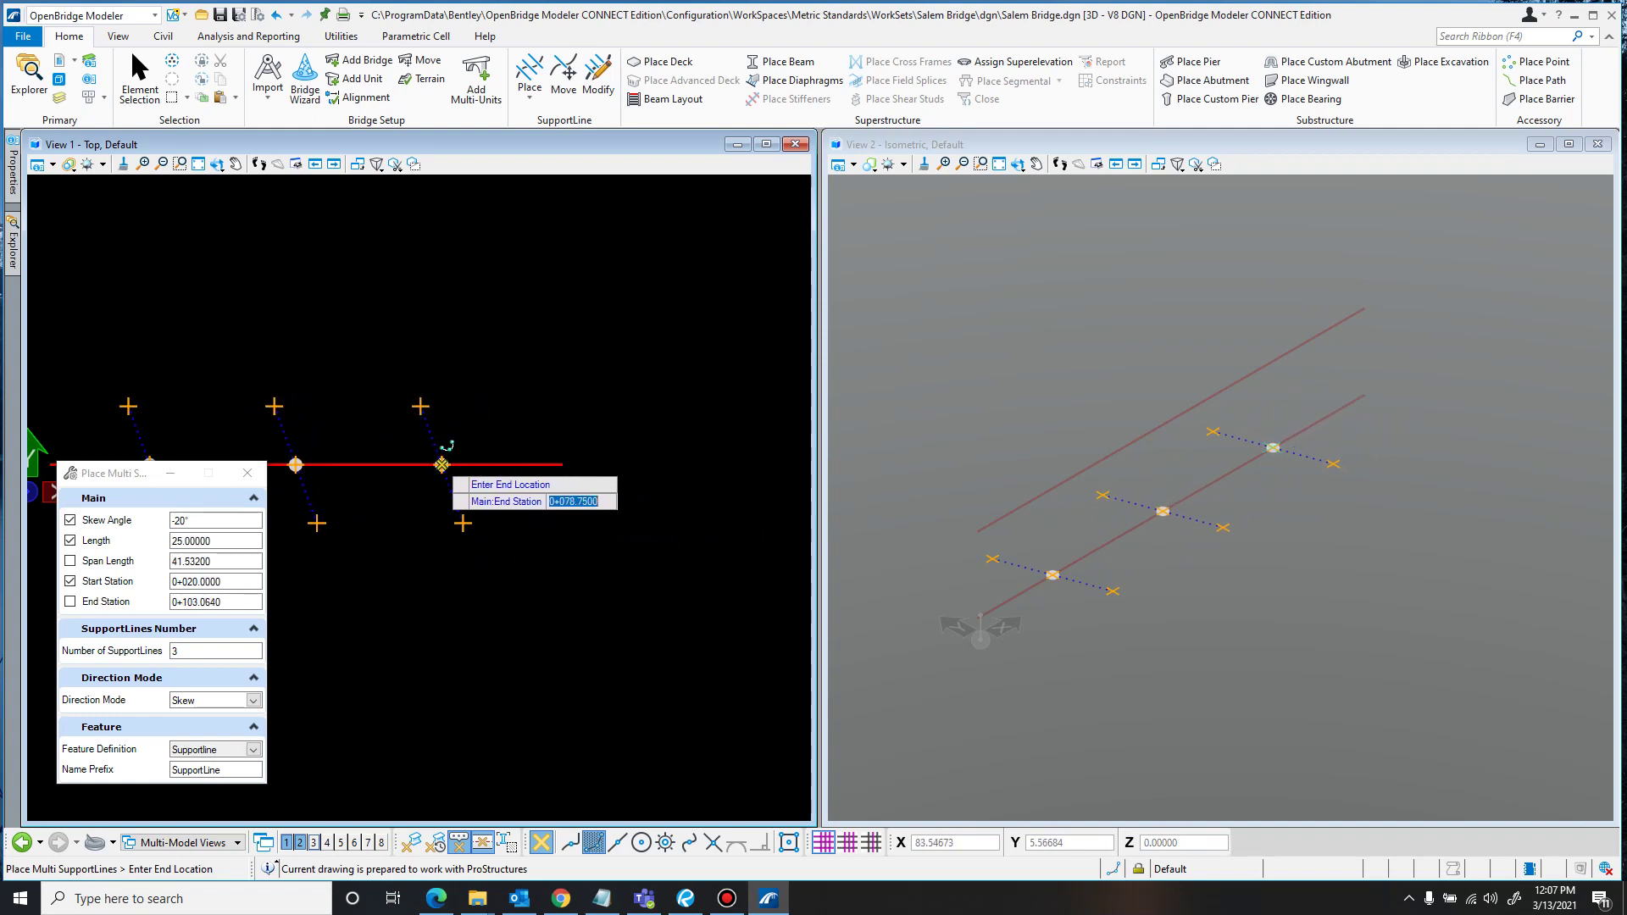
scroll(458, 463, up, 5)
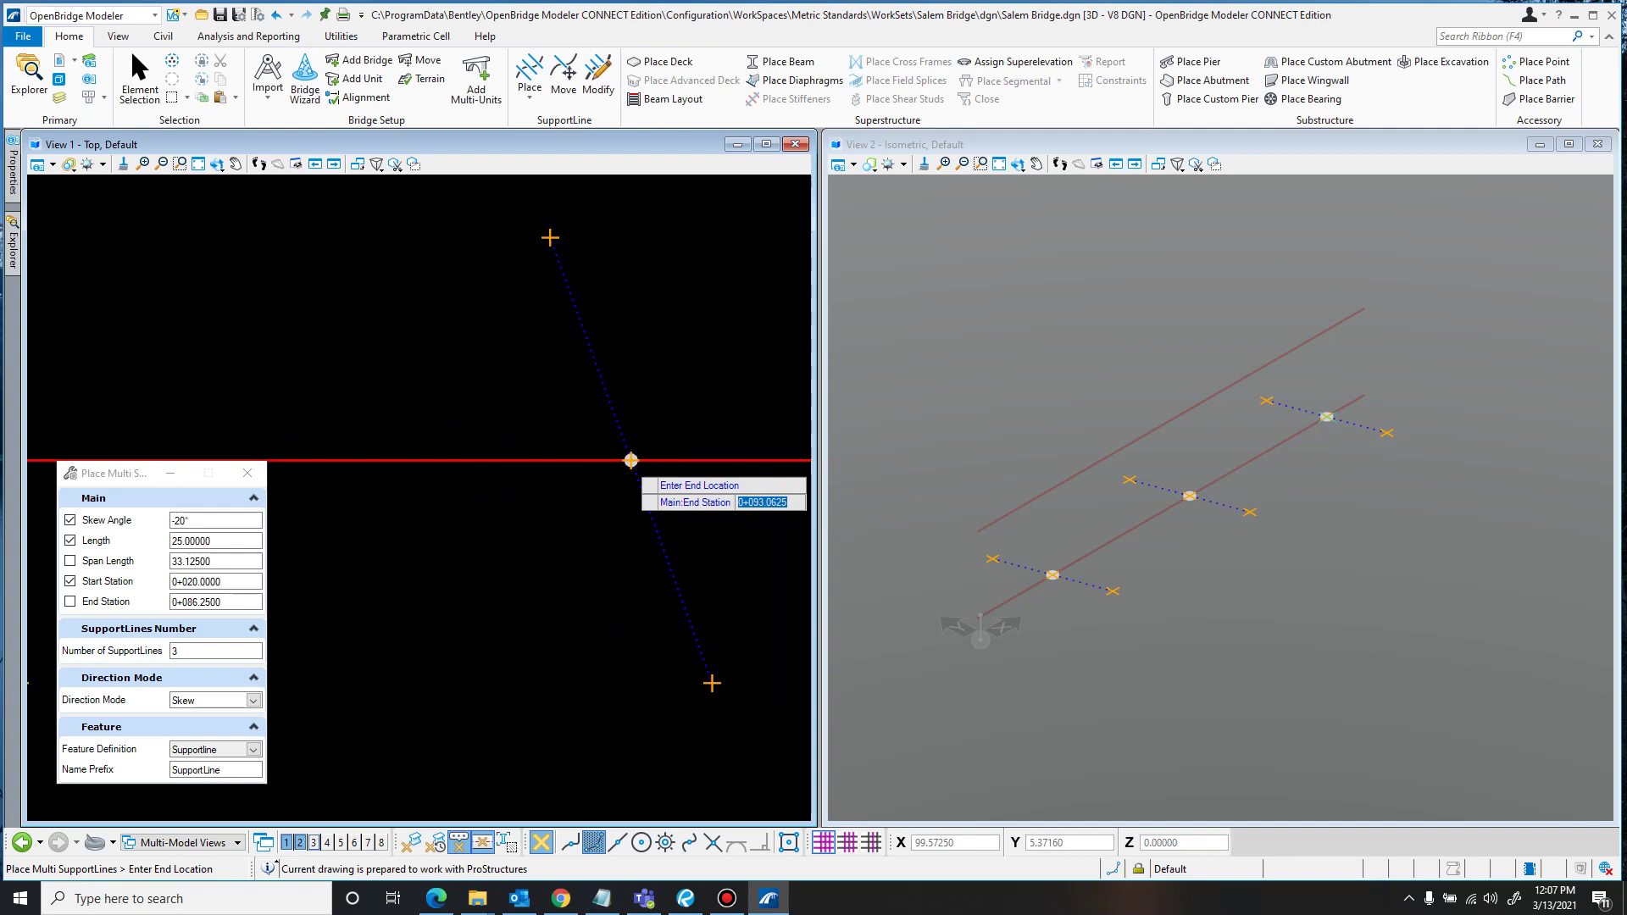
scroll(603, 462, down, 4)
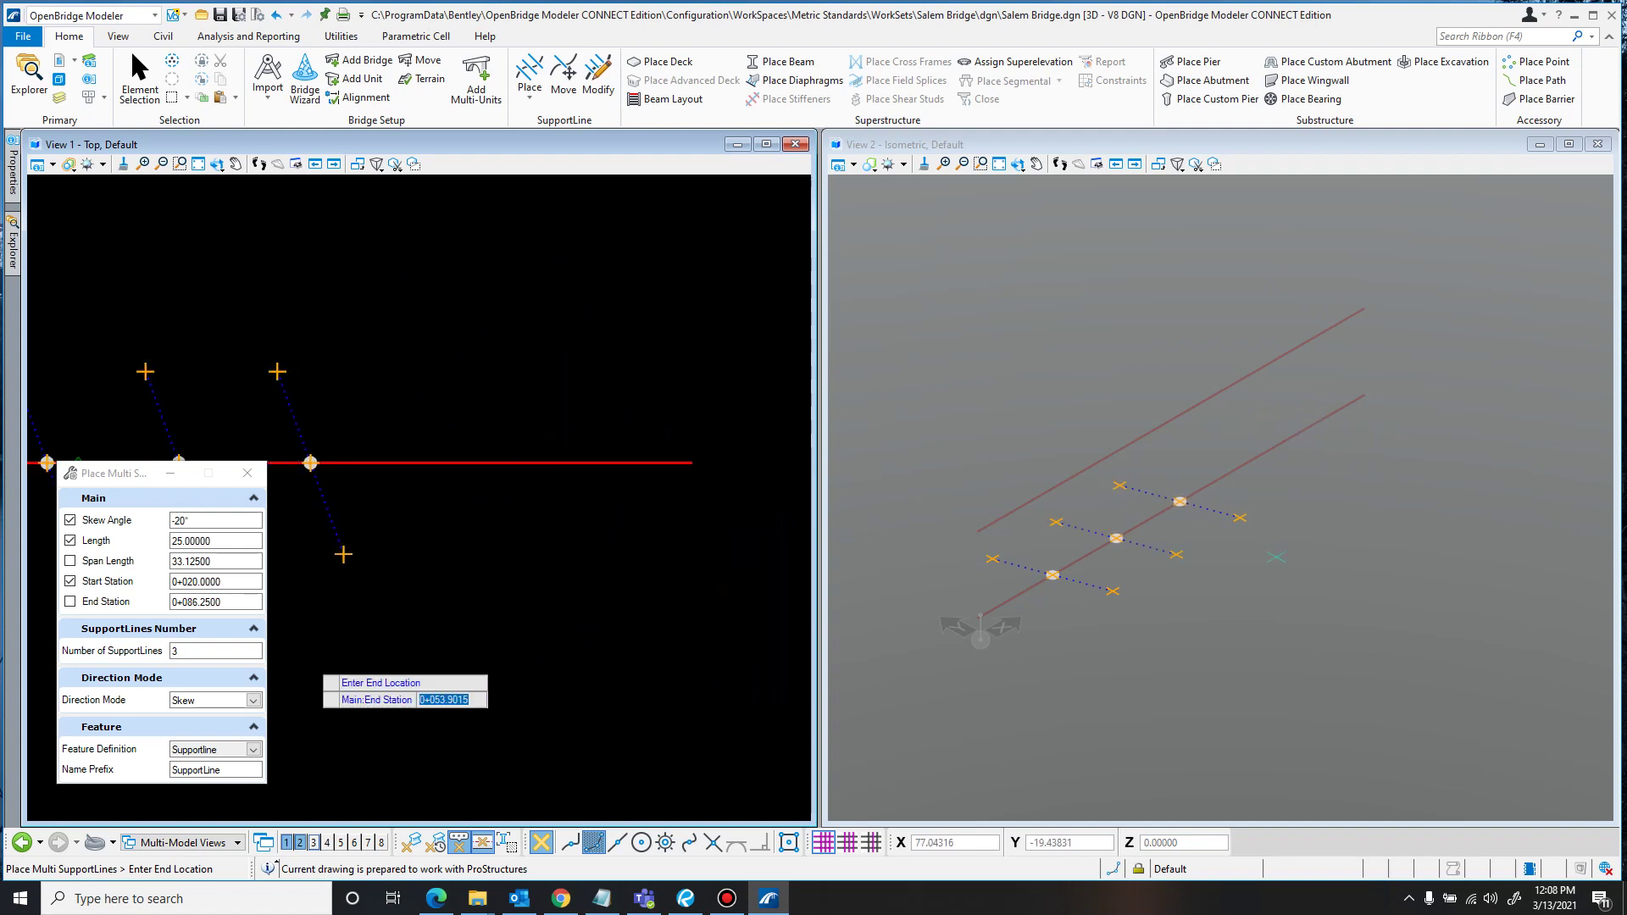
- Lock the end station at 83.064, giving 31.532 spacing between three lines
click(70, 602)
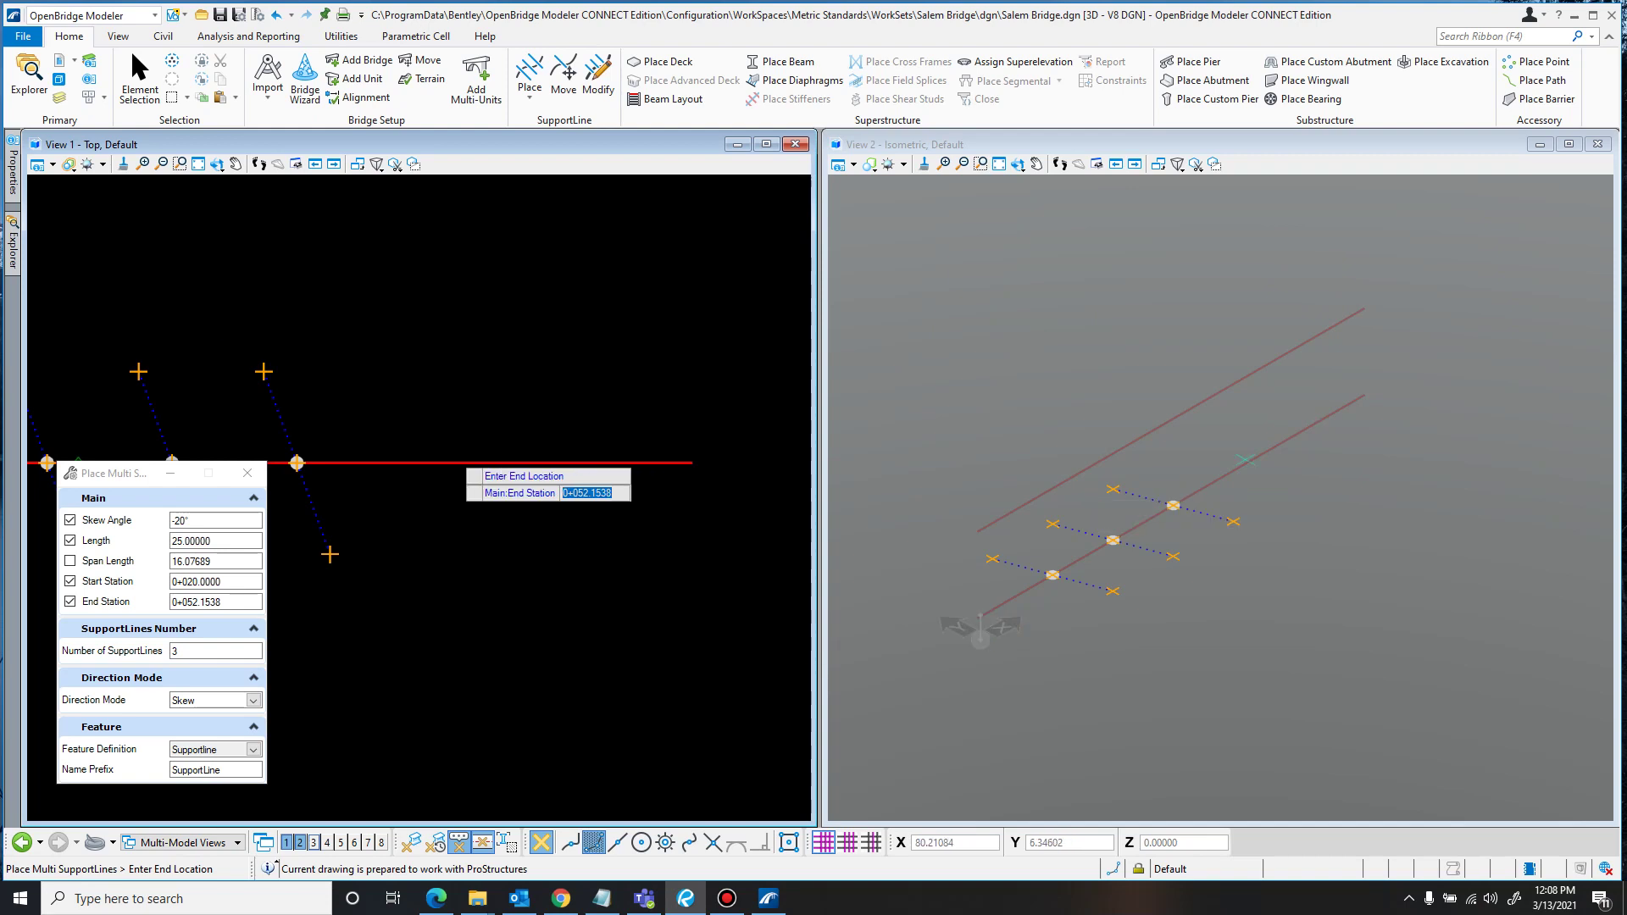
drag(219, 602, 188, 602)
text(83.)
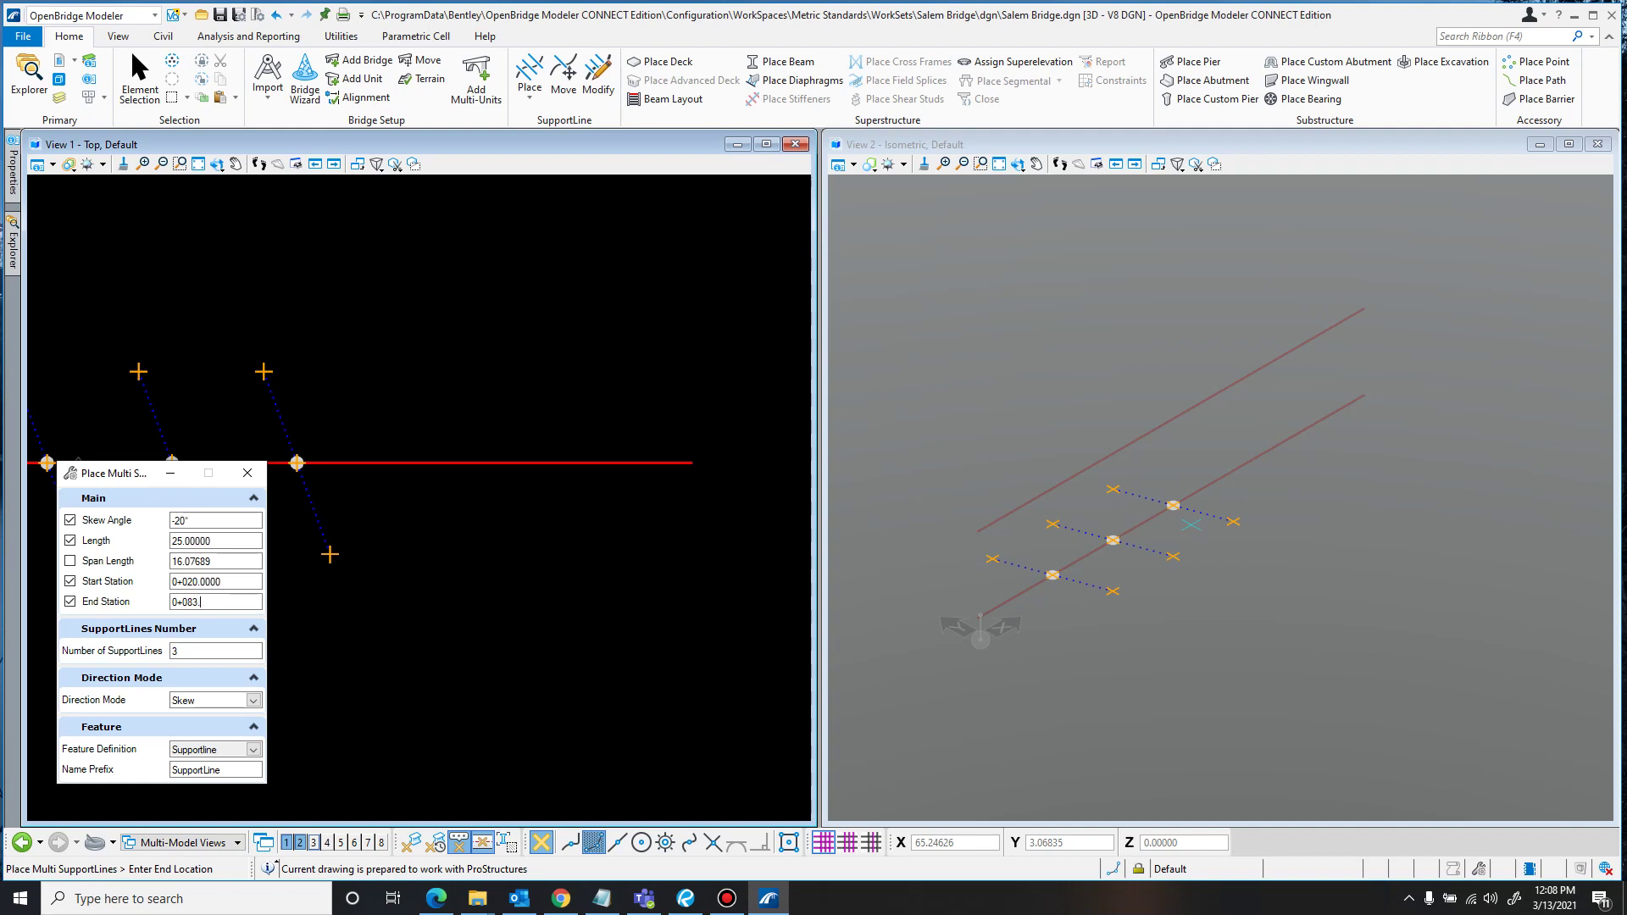
text(064)
key(Return)
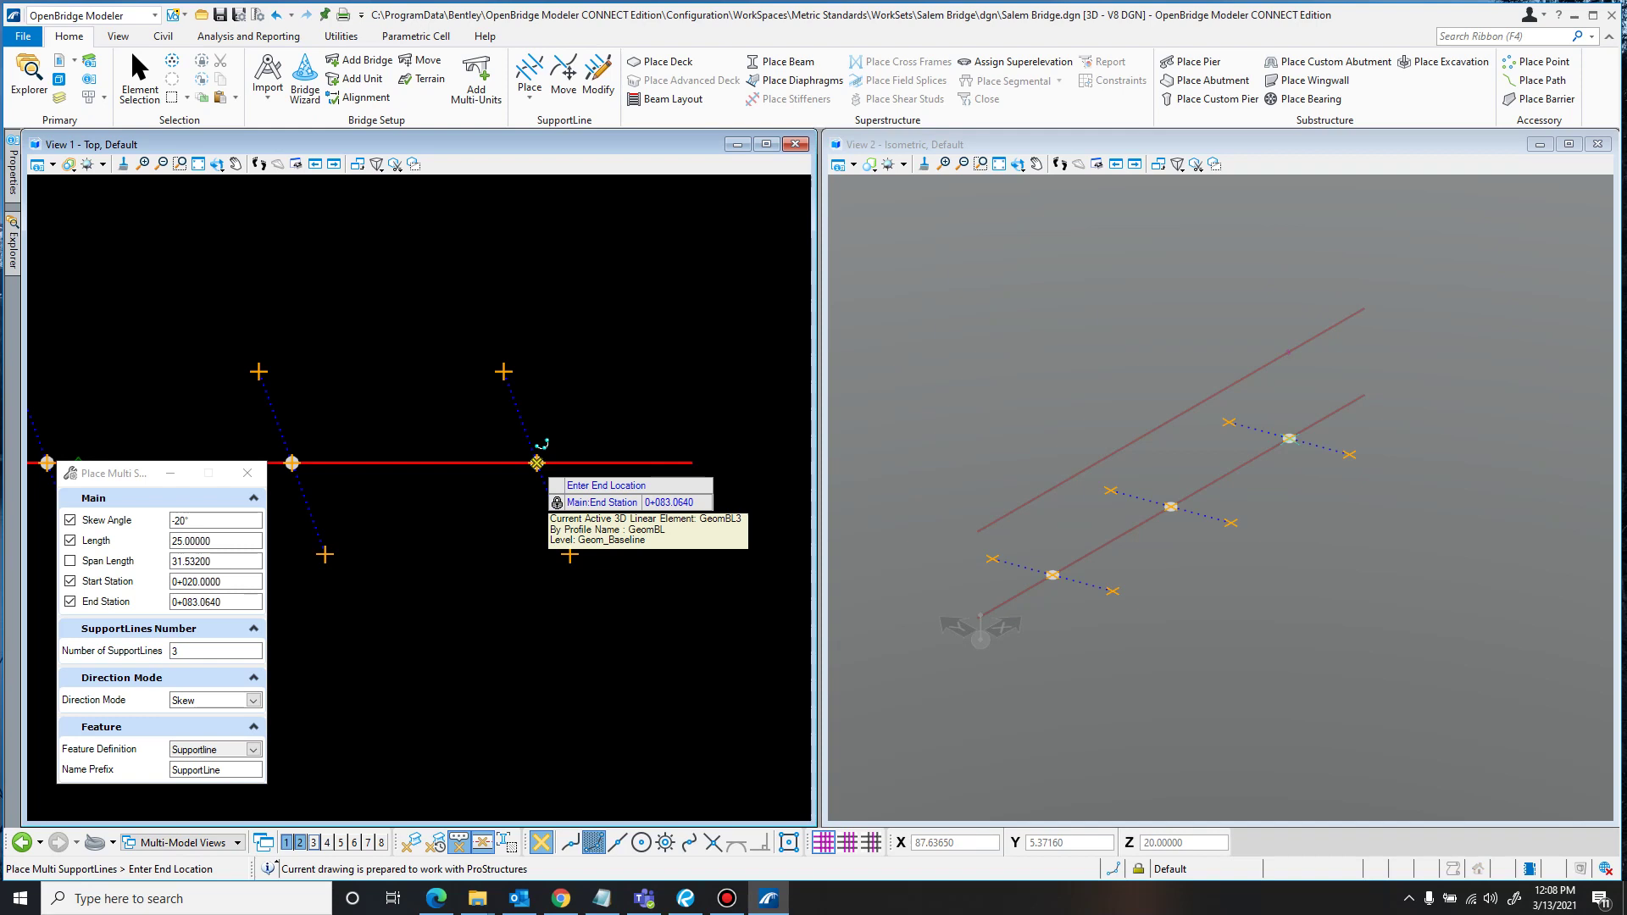
- Accept the end location and position the table listing SupportLine1–3 at 0+020, 0+051.532, 0+083.064
click(536, 463)
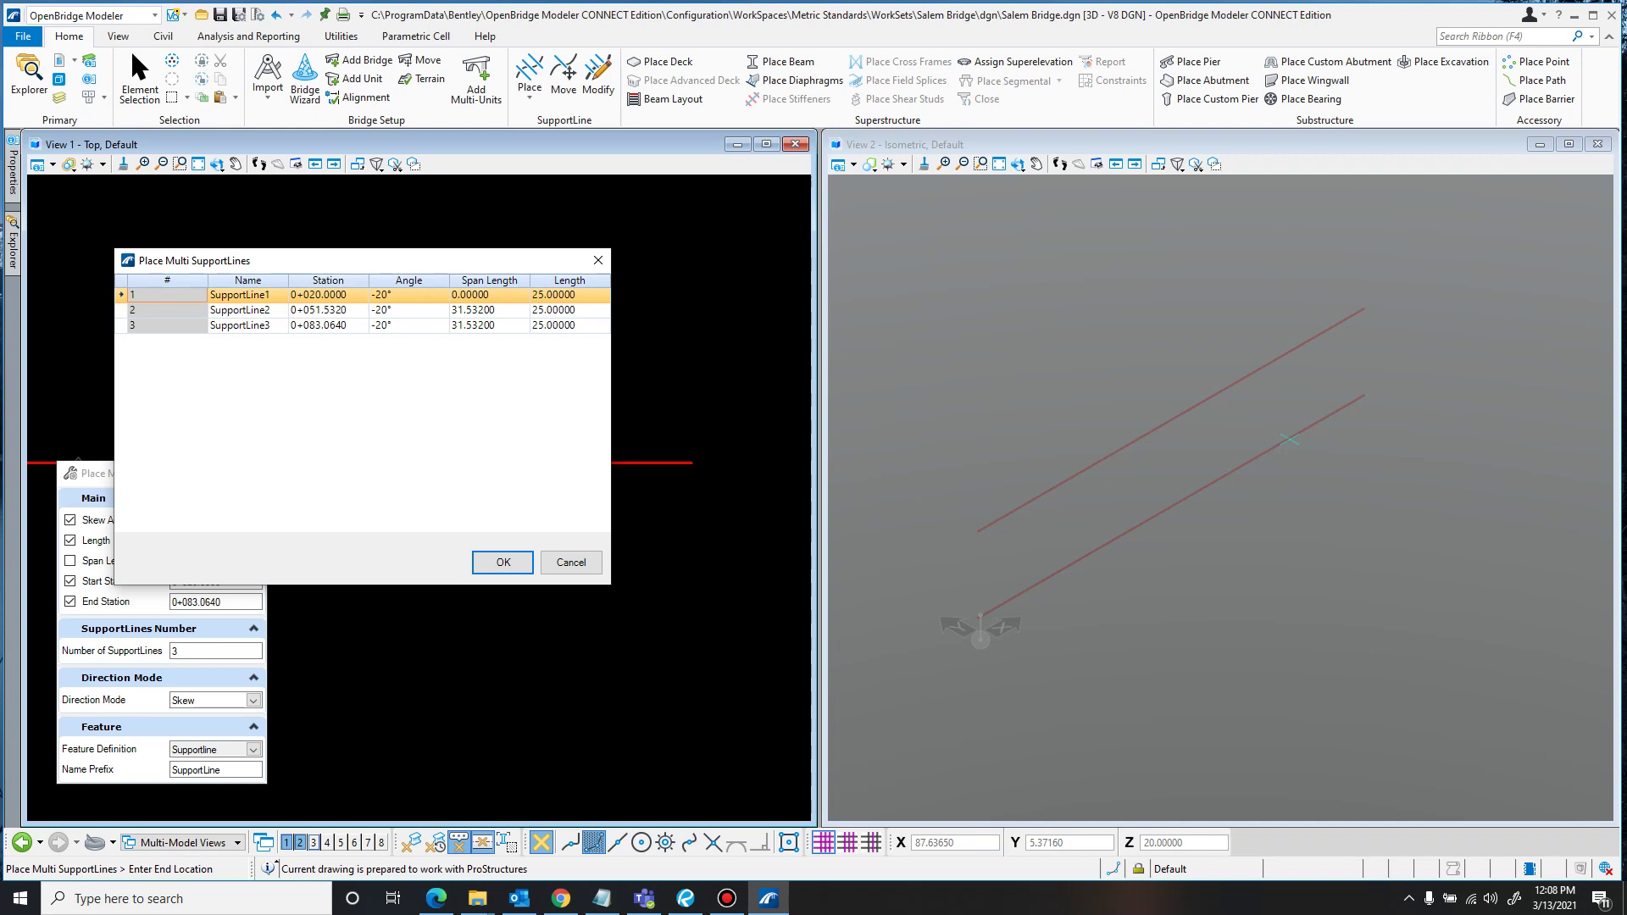
drag(339, 261, 424, 501)
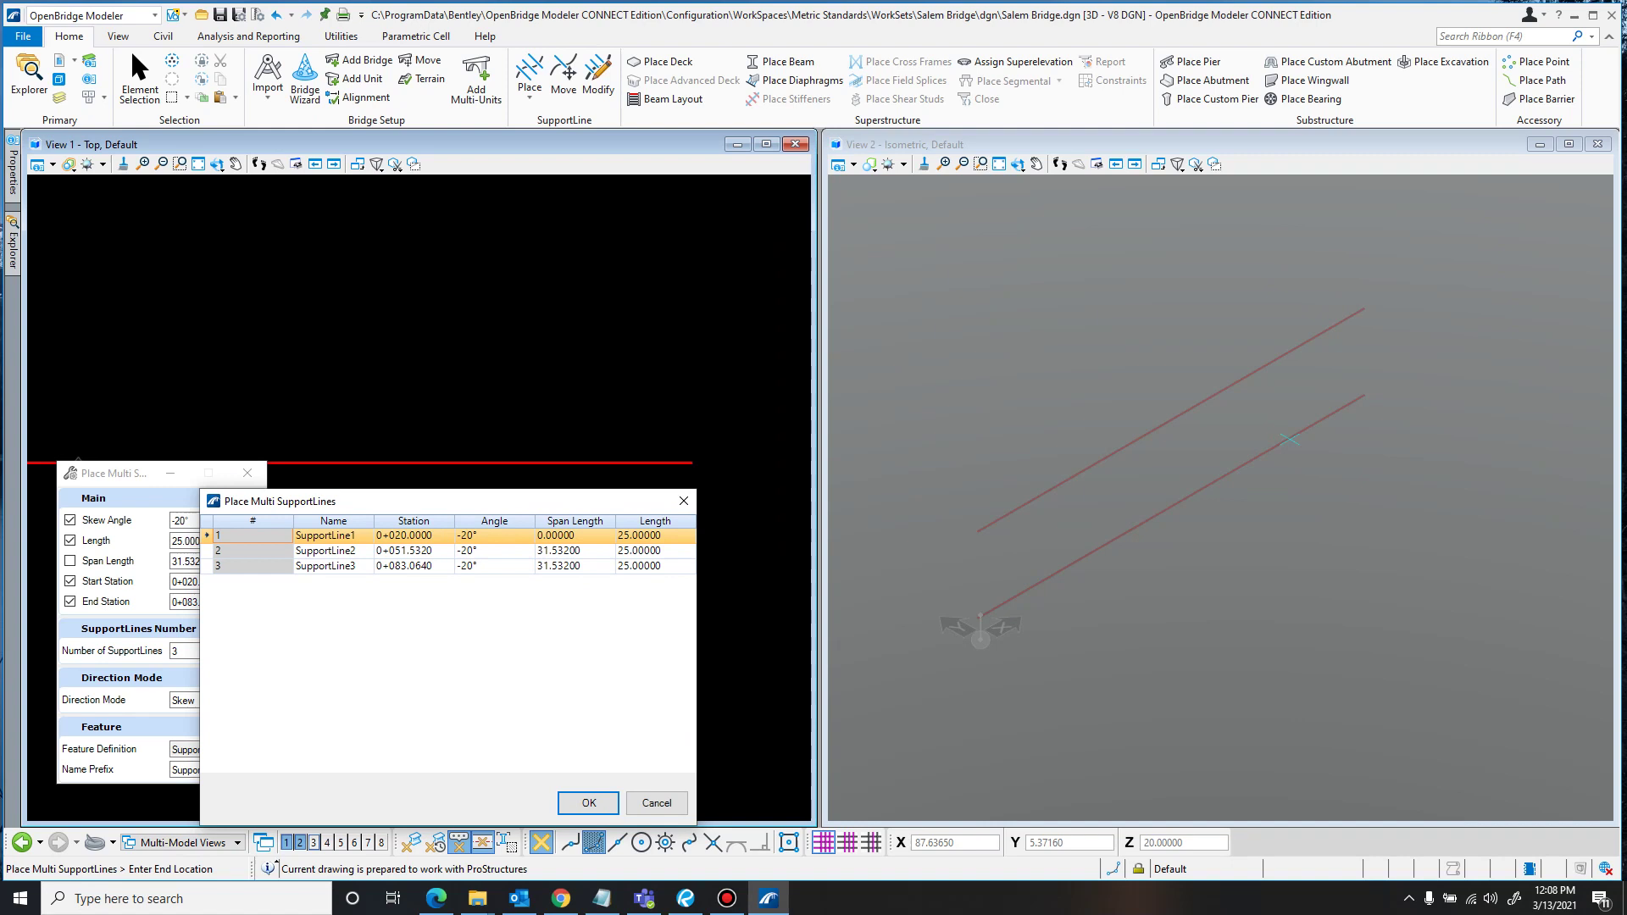
drag(449, 500, 460, 315)
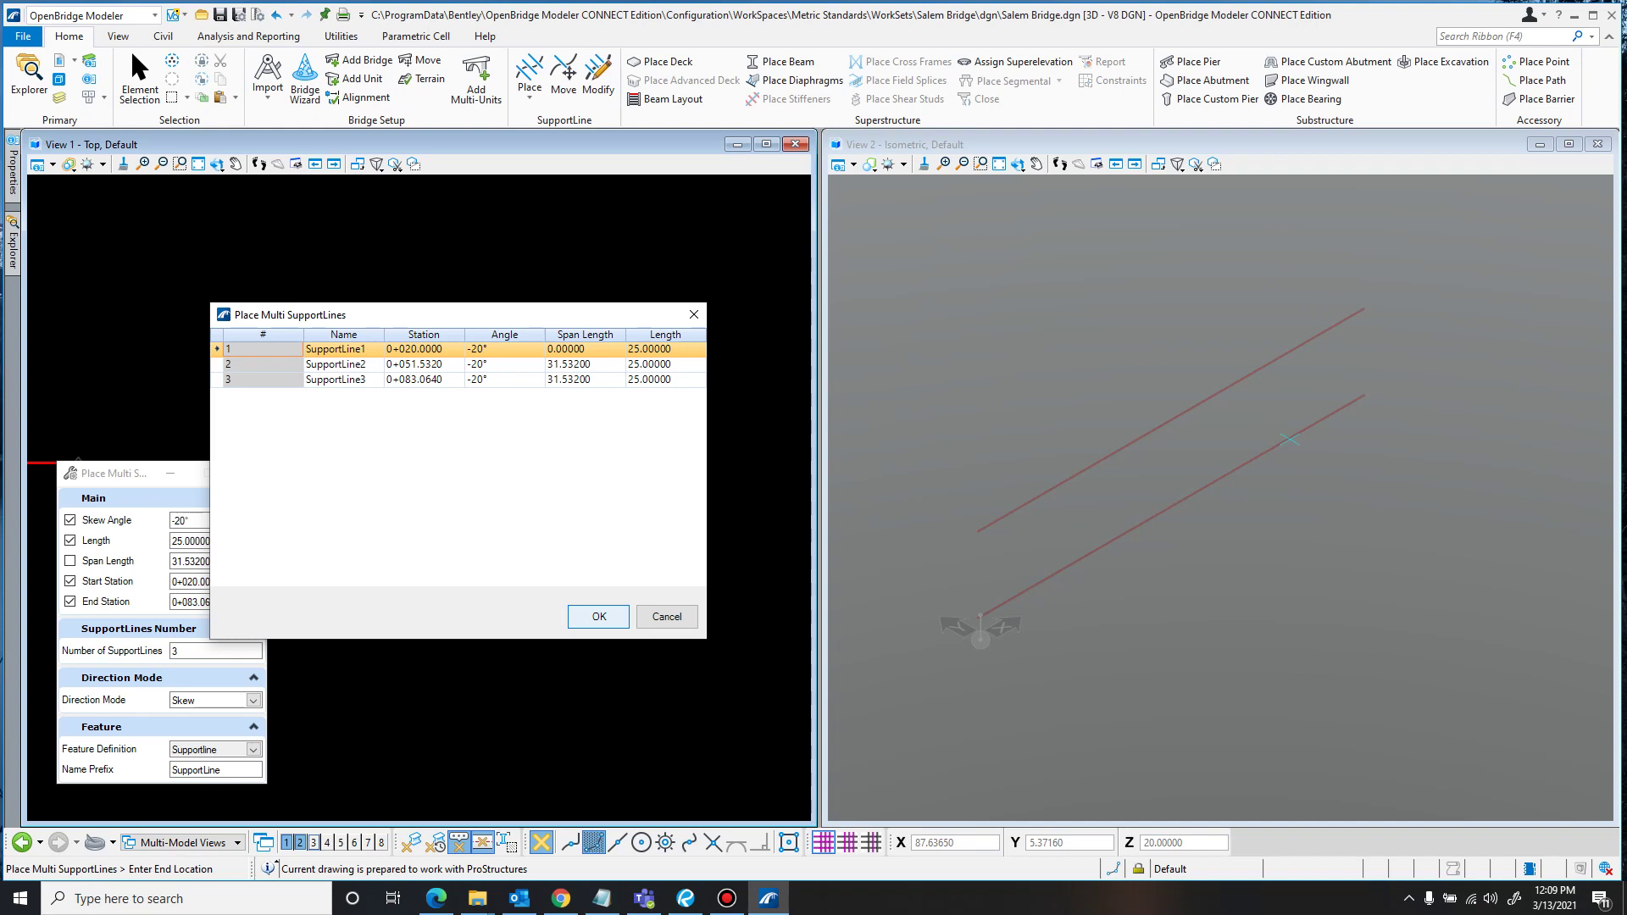
- Place the three -20° support lines, frame them in the top view, and set an undo mark
click(598, 616)
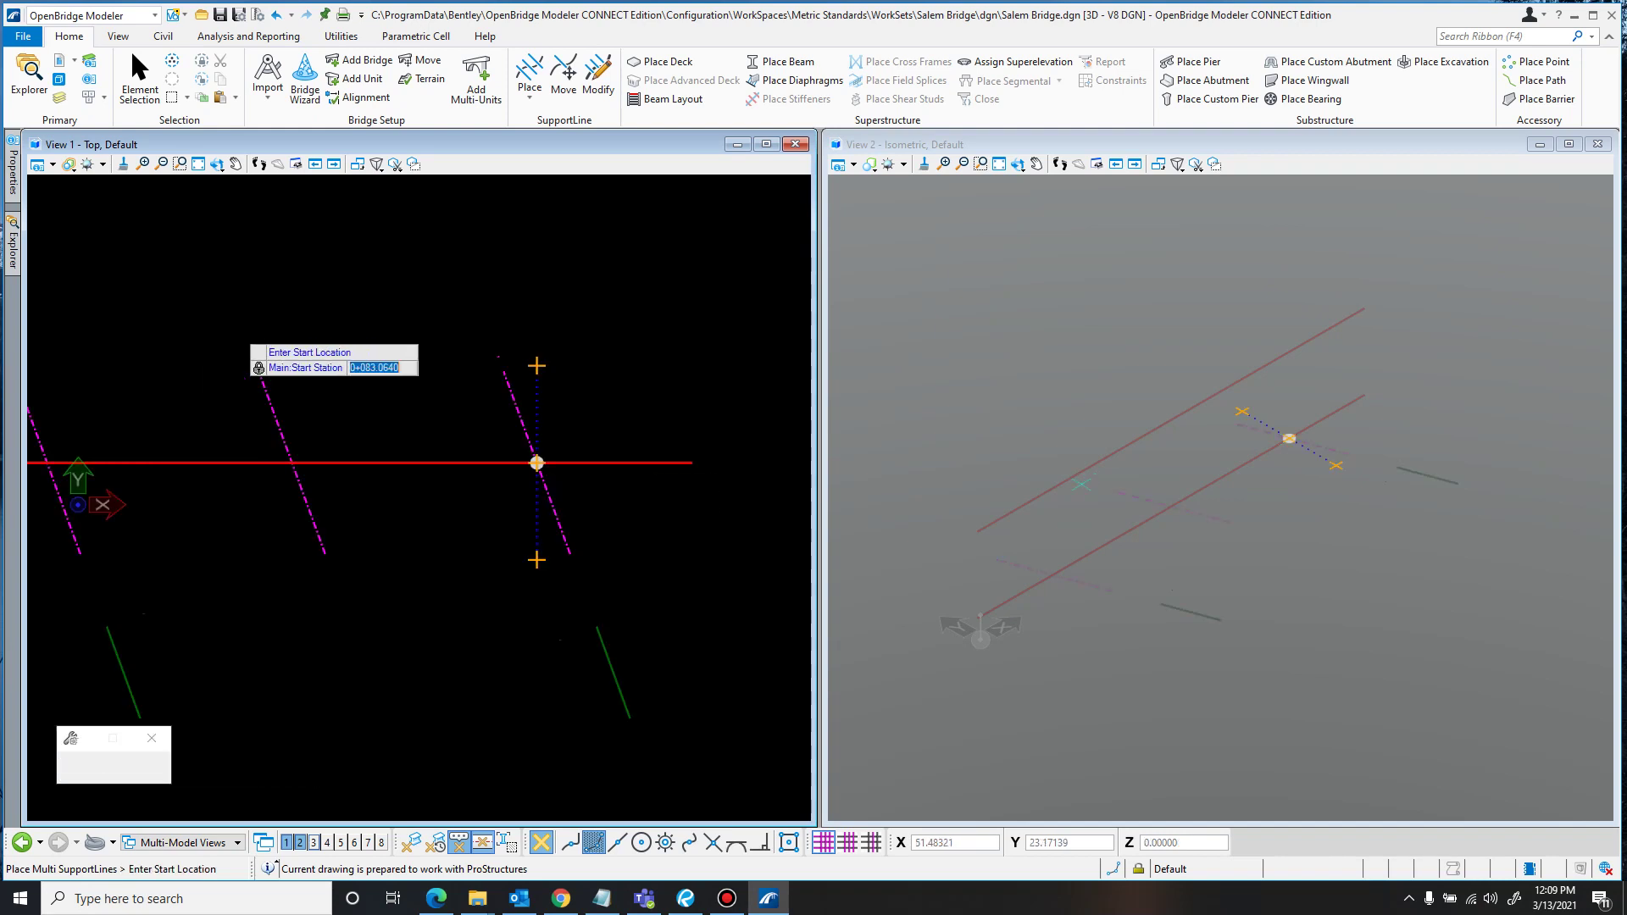
click(235, 163)
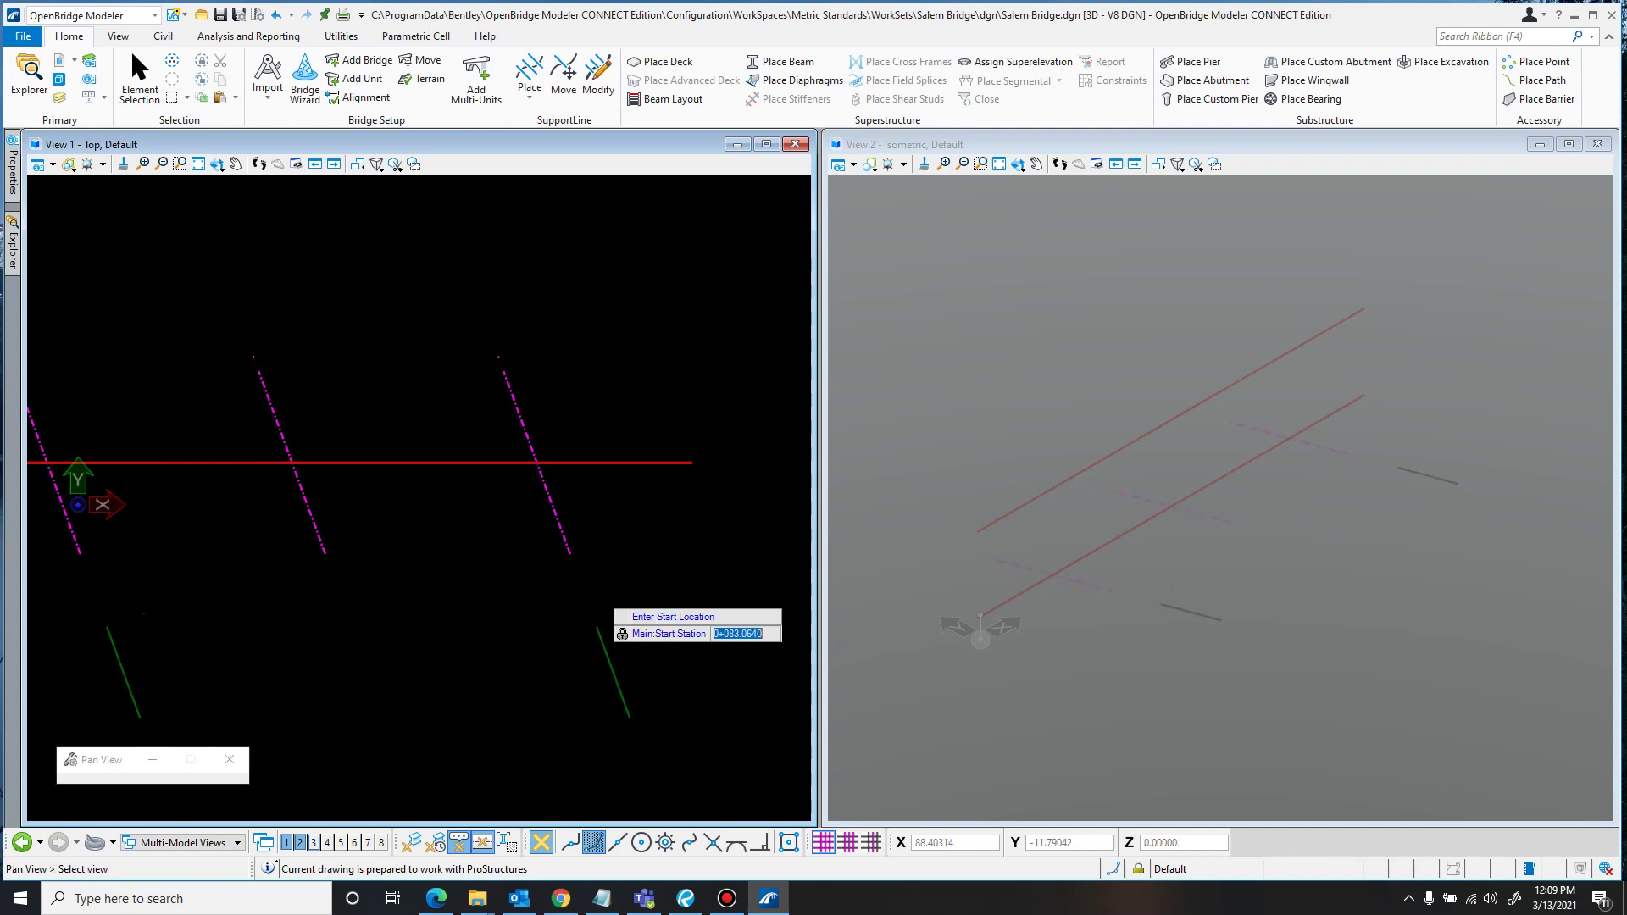
key(Escape)
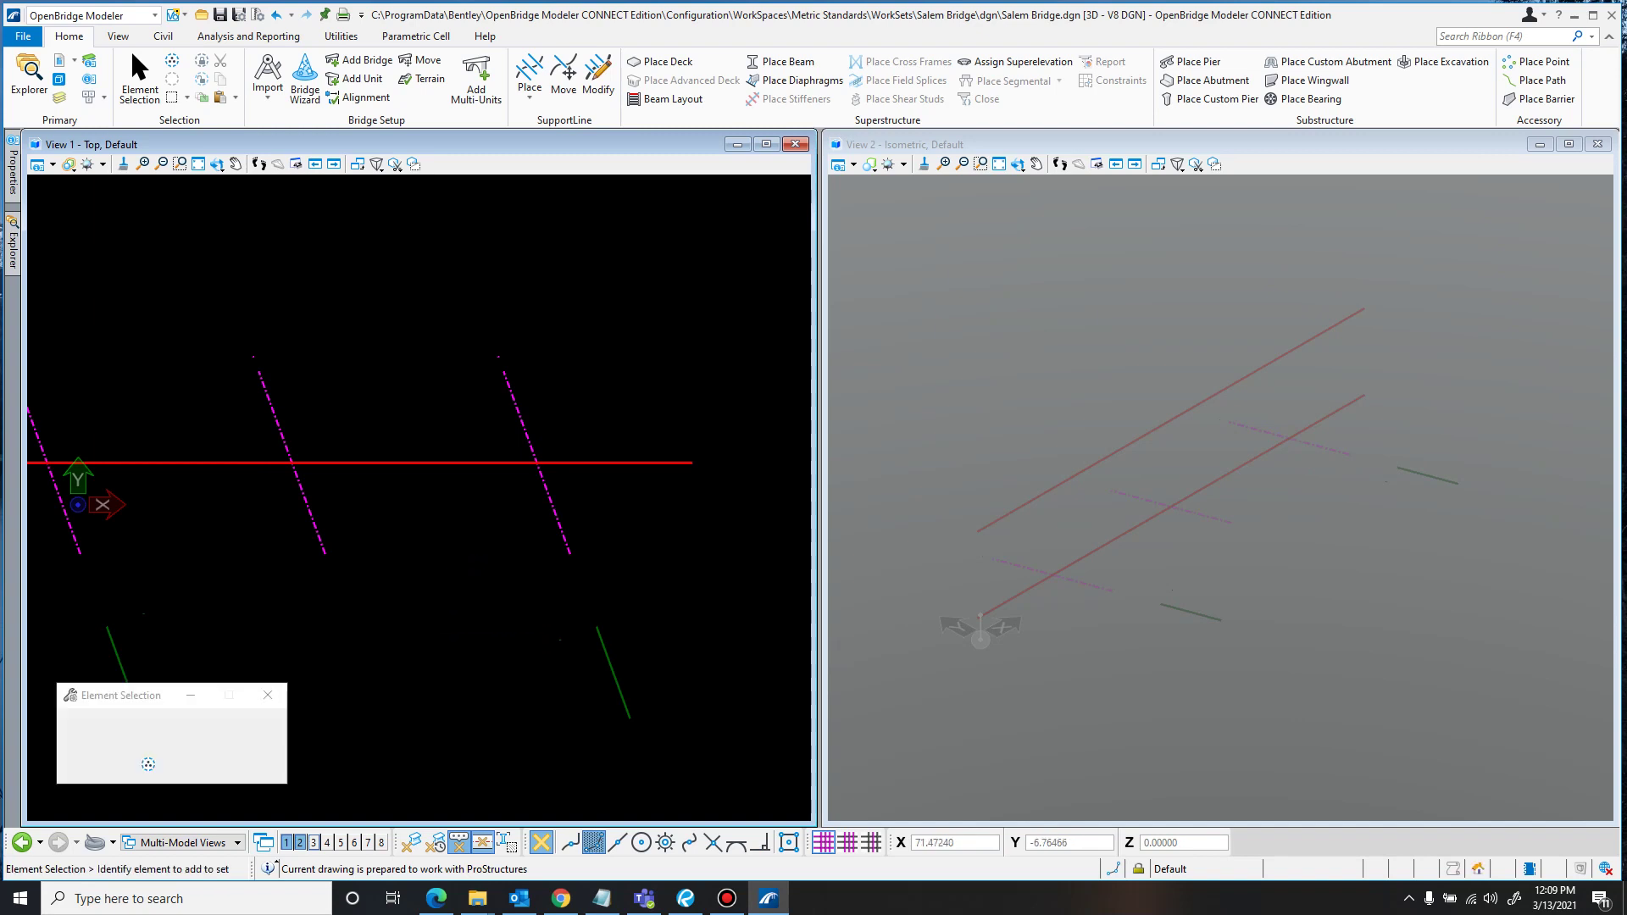
middle_drag(400, 536, 526, 534)
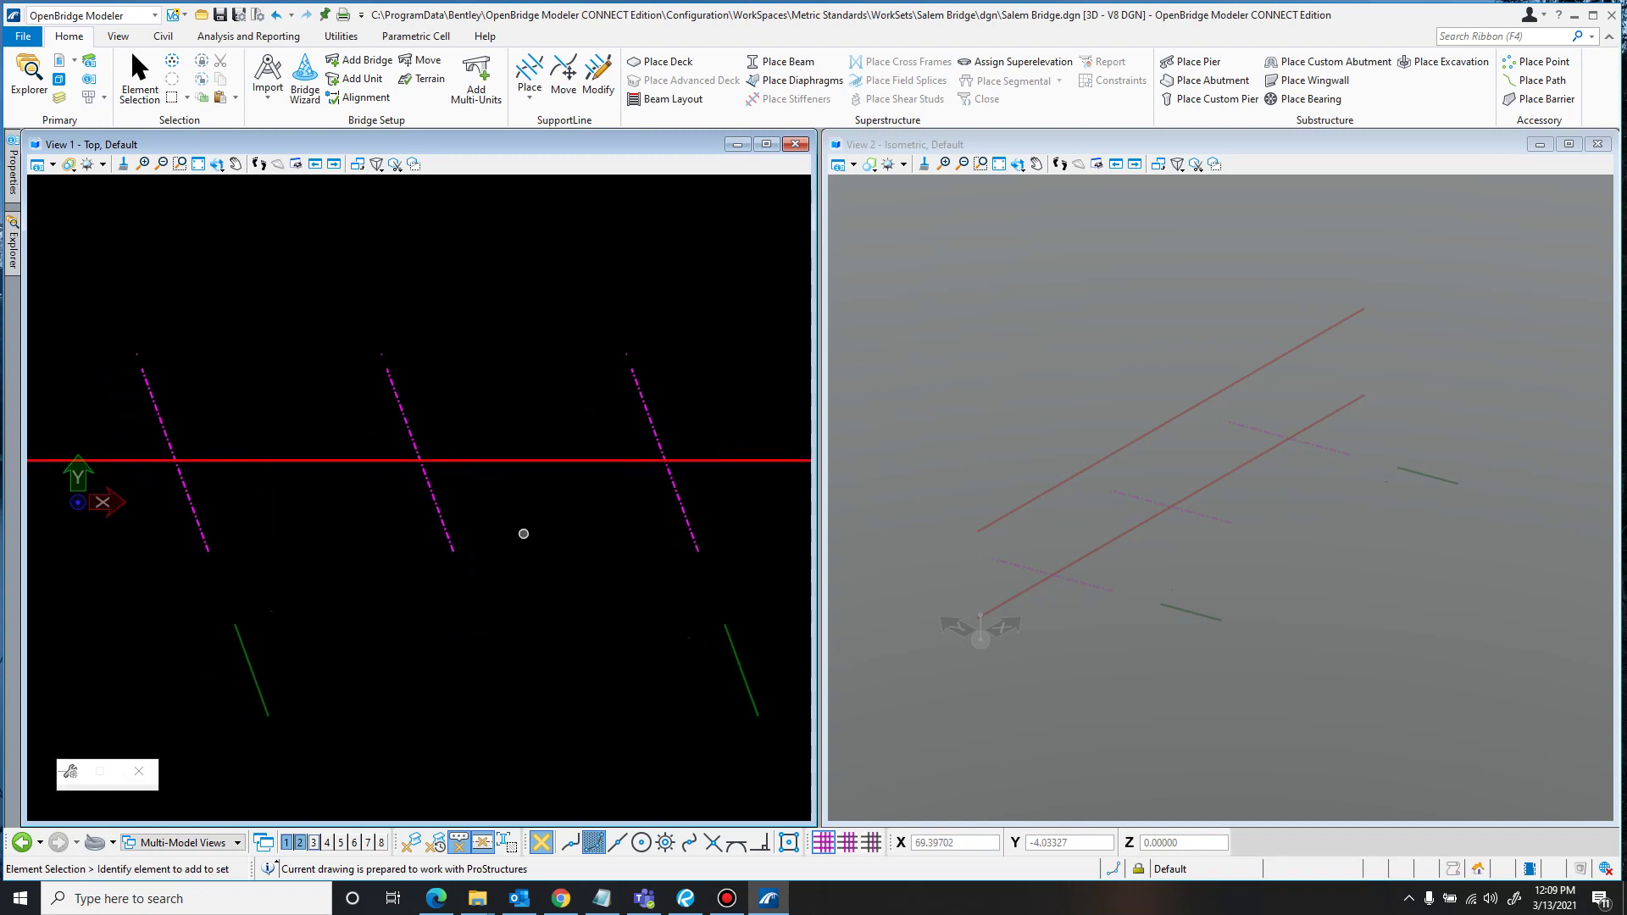
scroll(526, 534, down, 1)
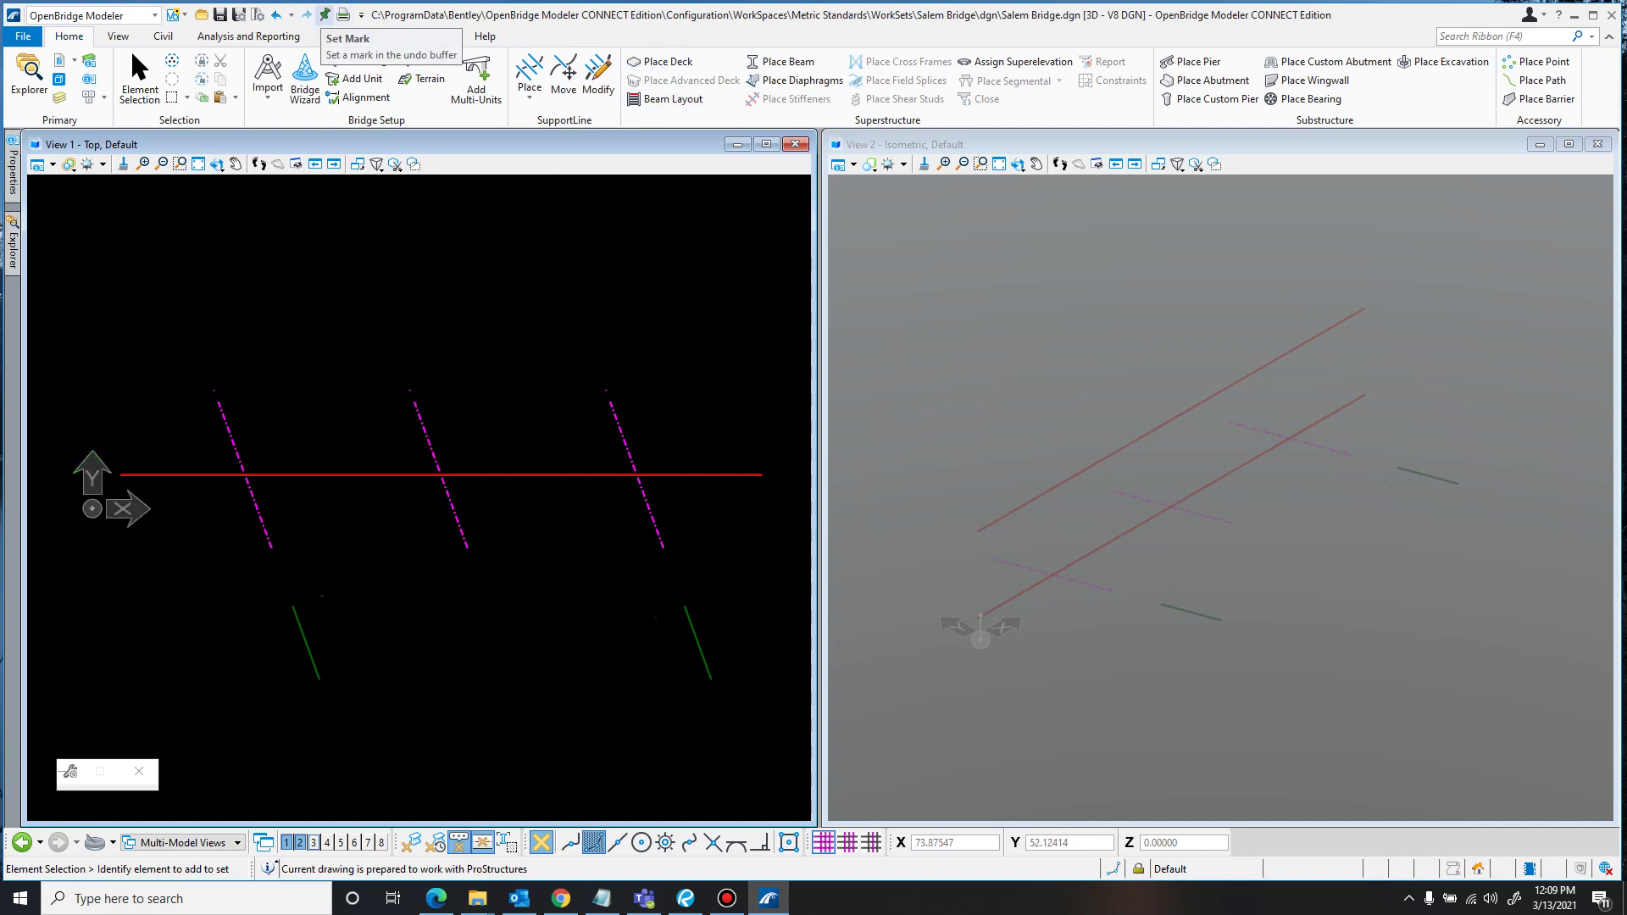
click(324, 15)
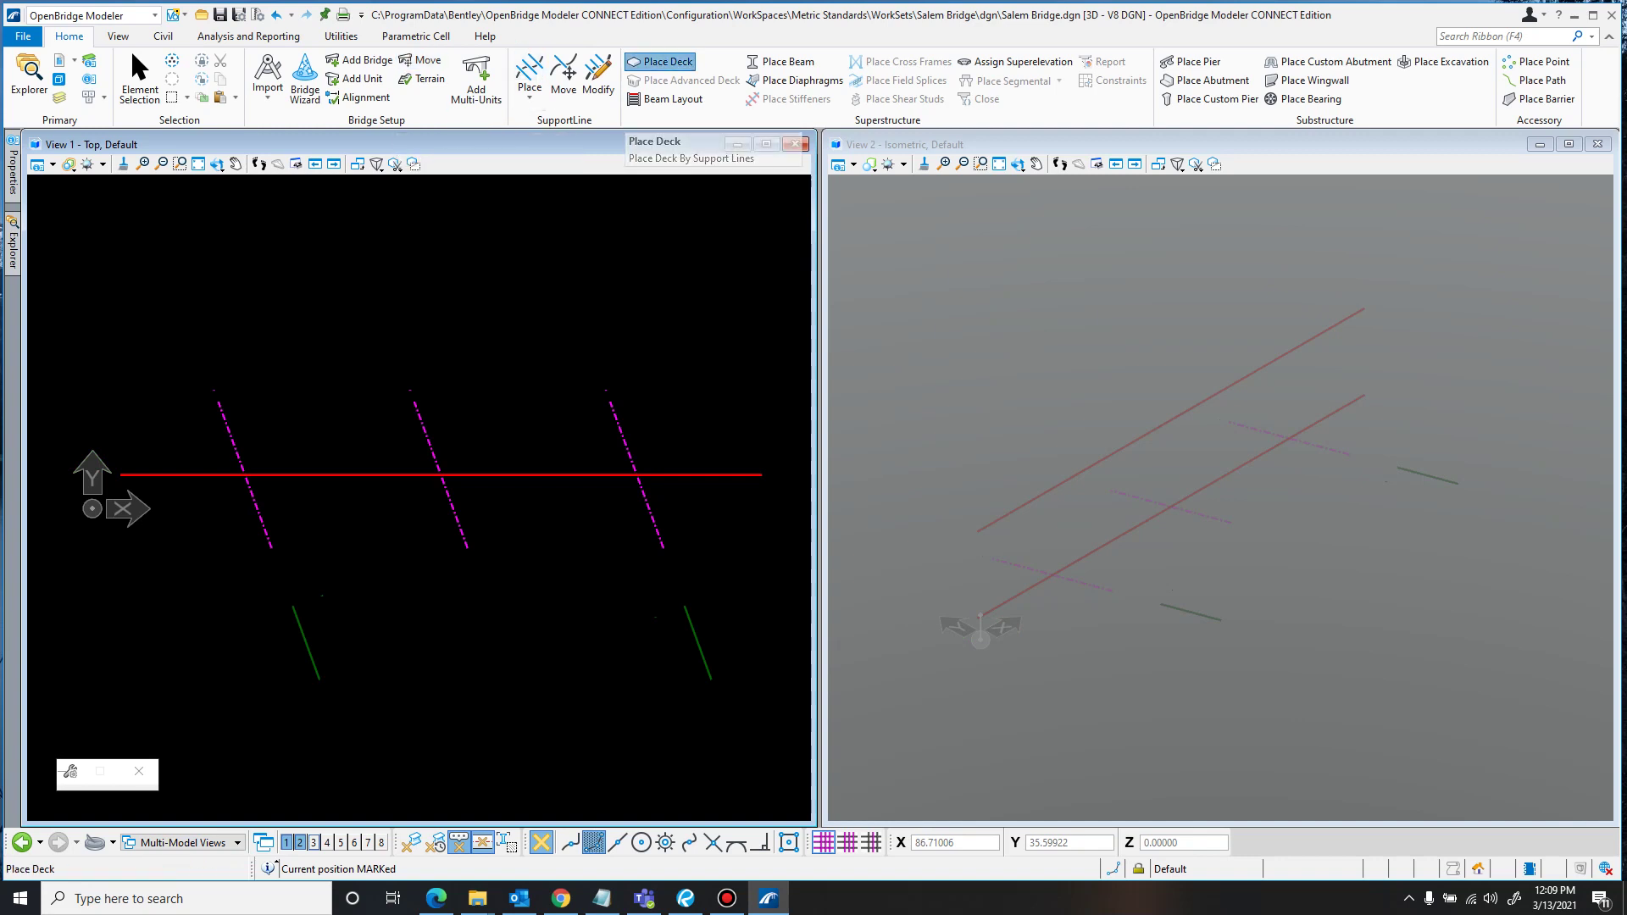
- Start Place Deck and preview the Slab w/ constraints template in the deck template library
click(662, 61)
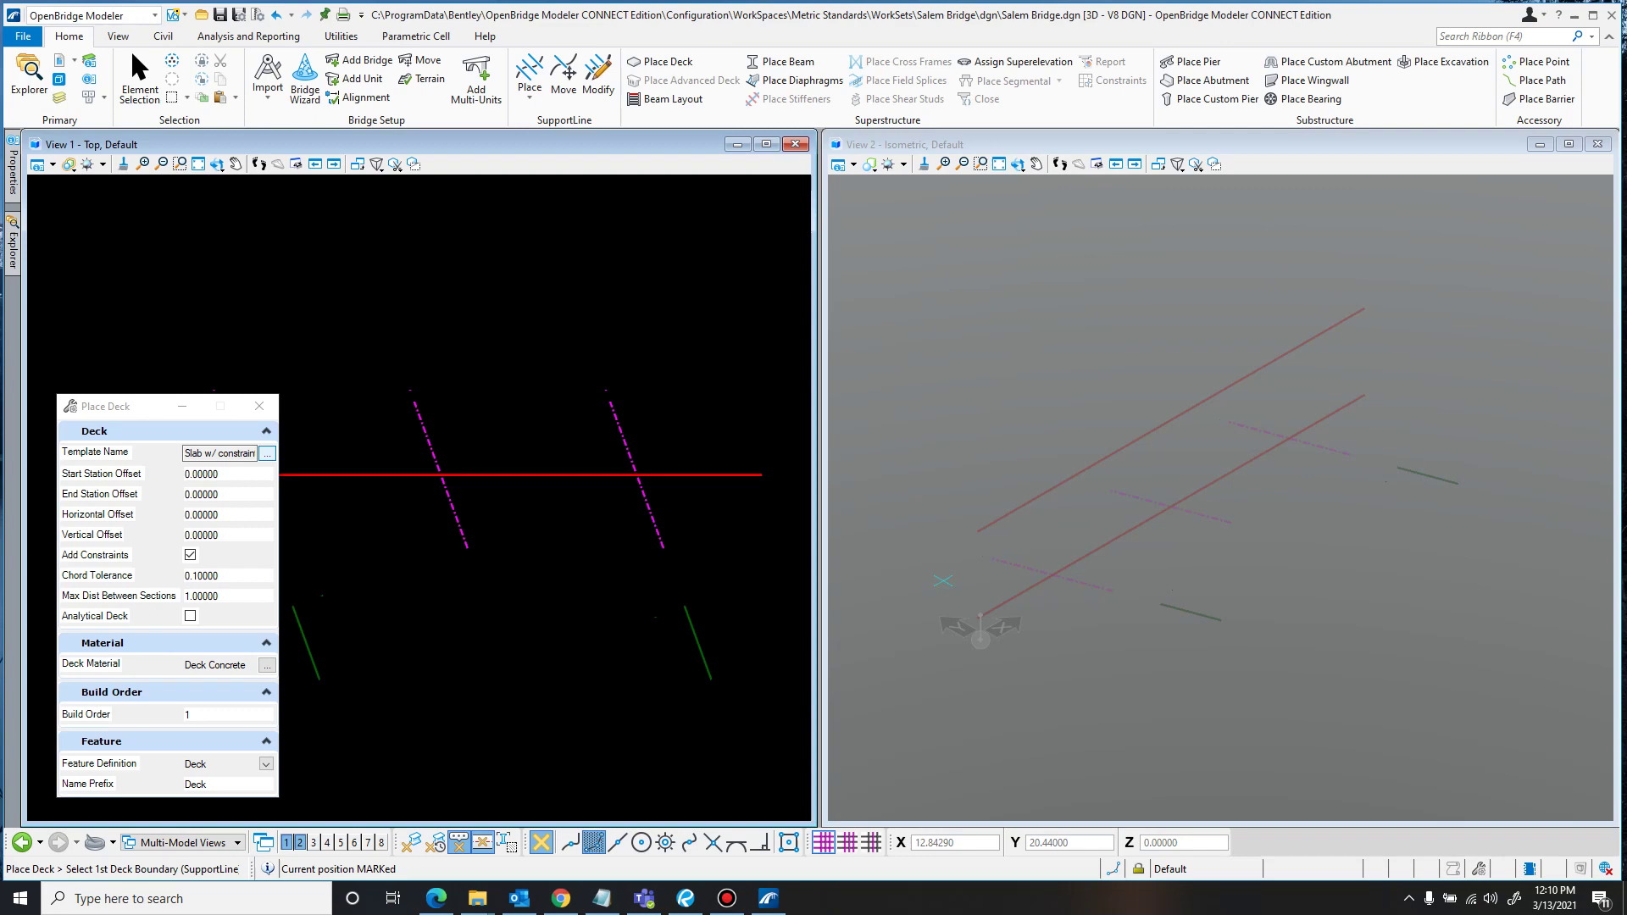
click(267, 453)
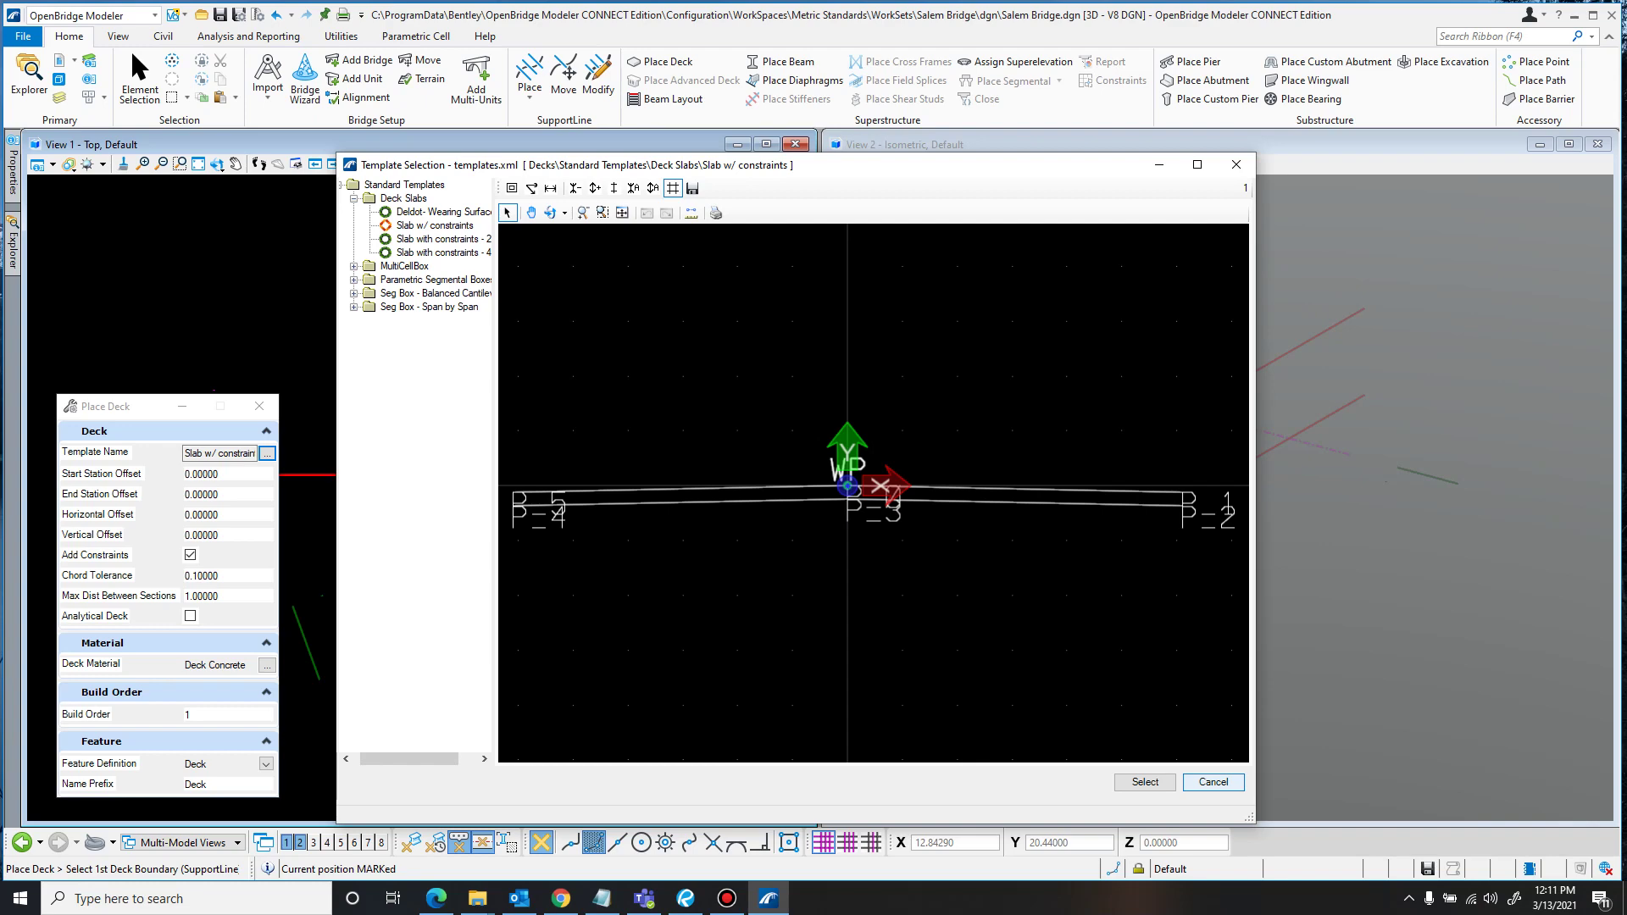
- Keep the current template and review the deck offset, material, build order and feature definition settings
click(1214, 781)
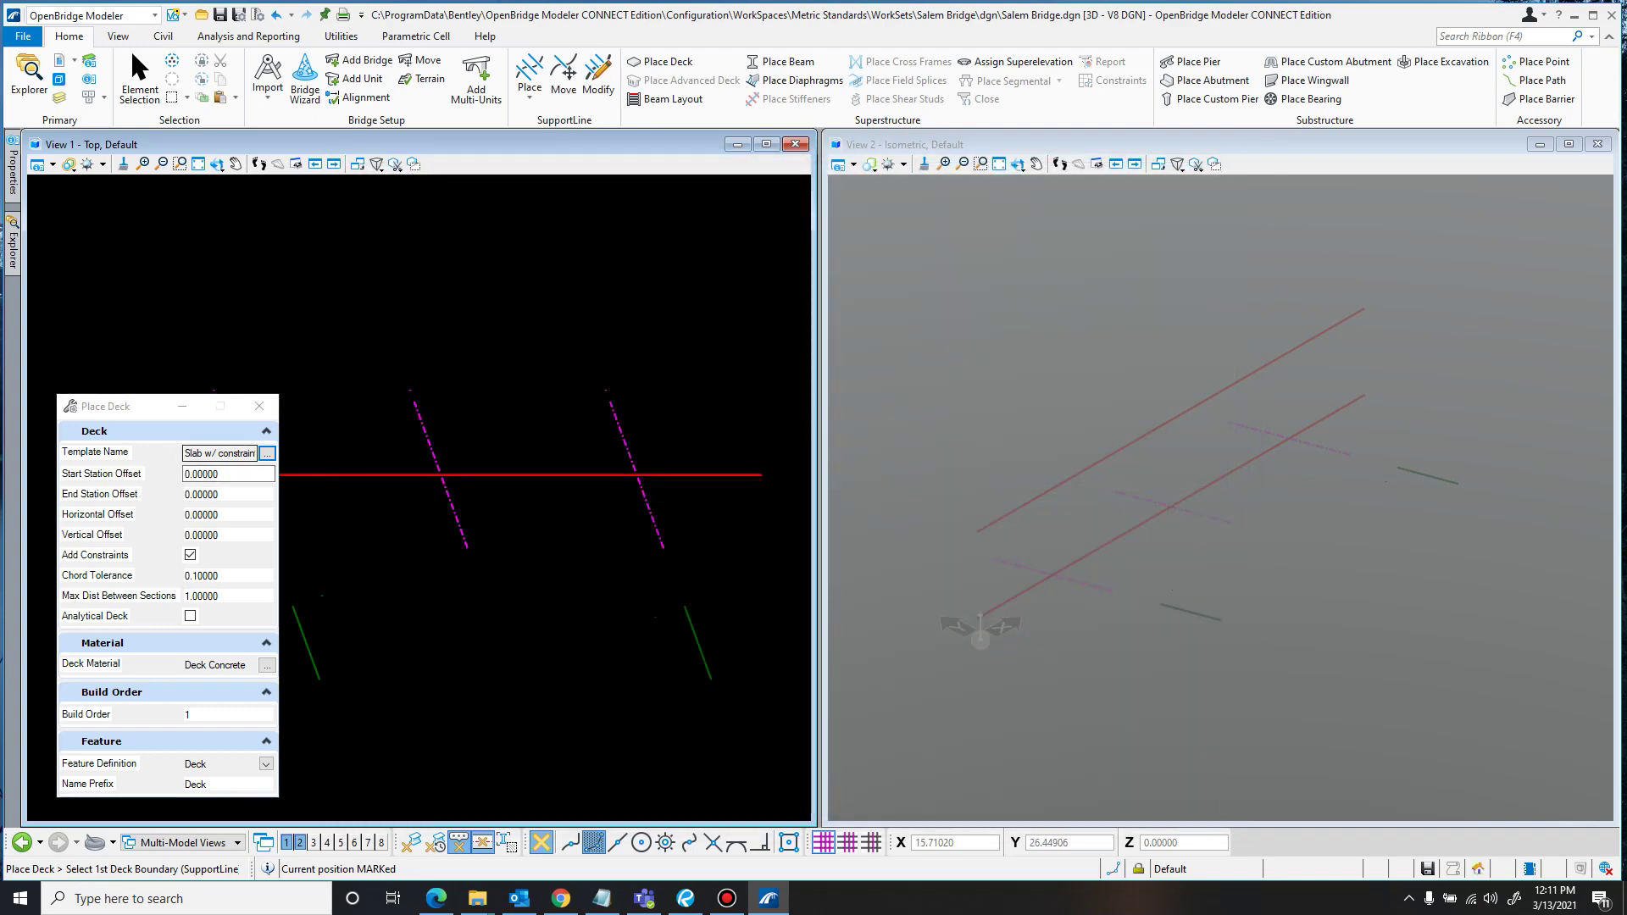
key(Tab)
key(Tab)
key(Tab)
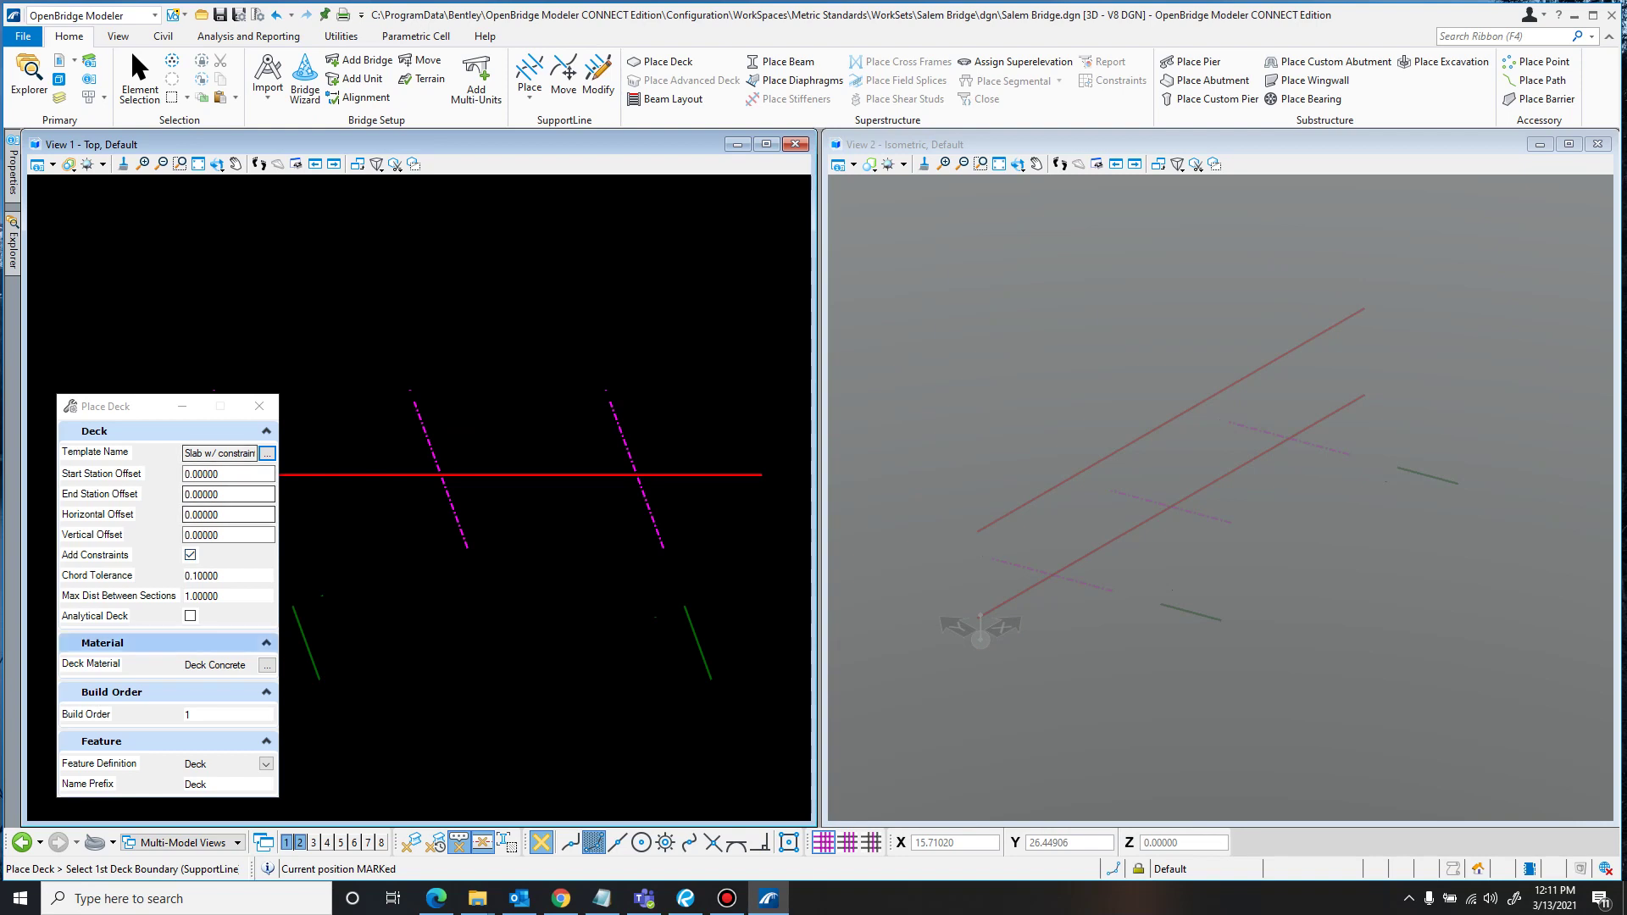
click(219, 665)
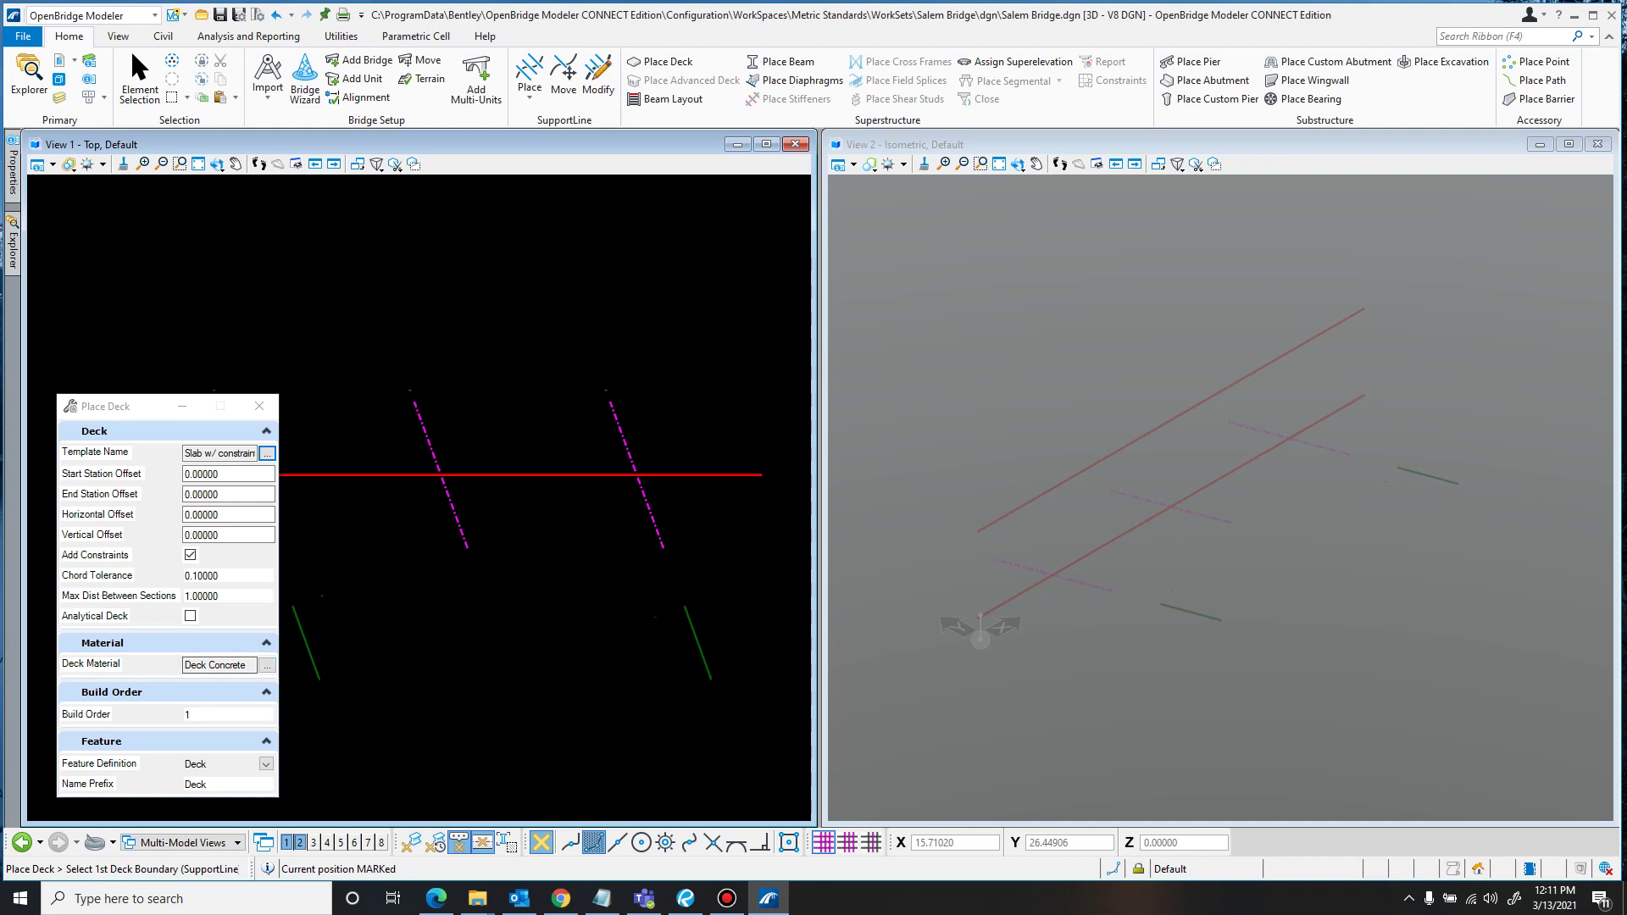
click(203, 715)
key(Tab)
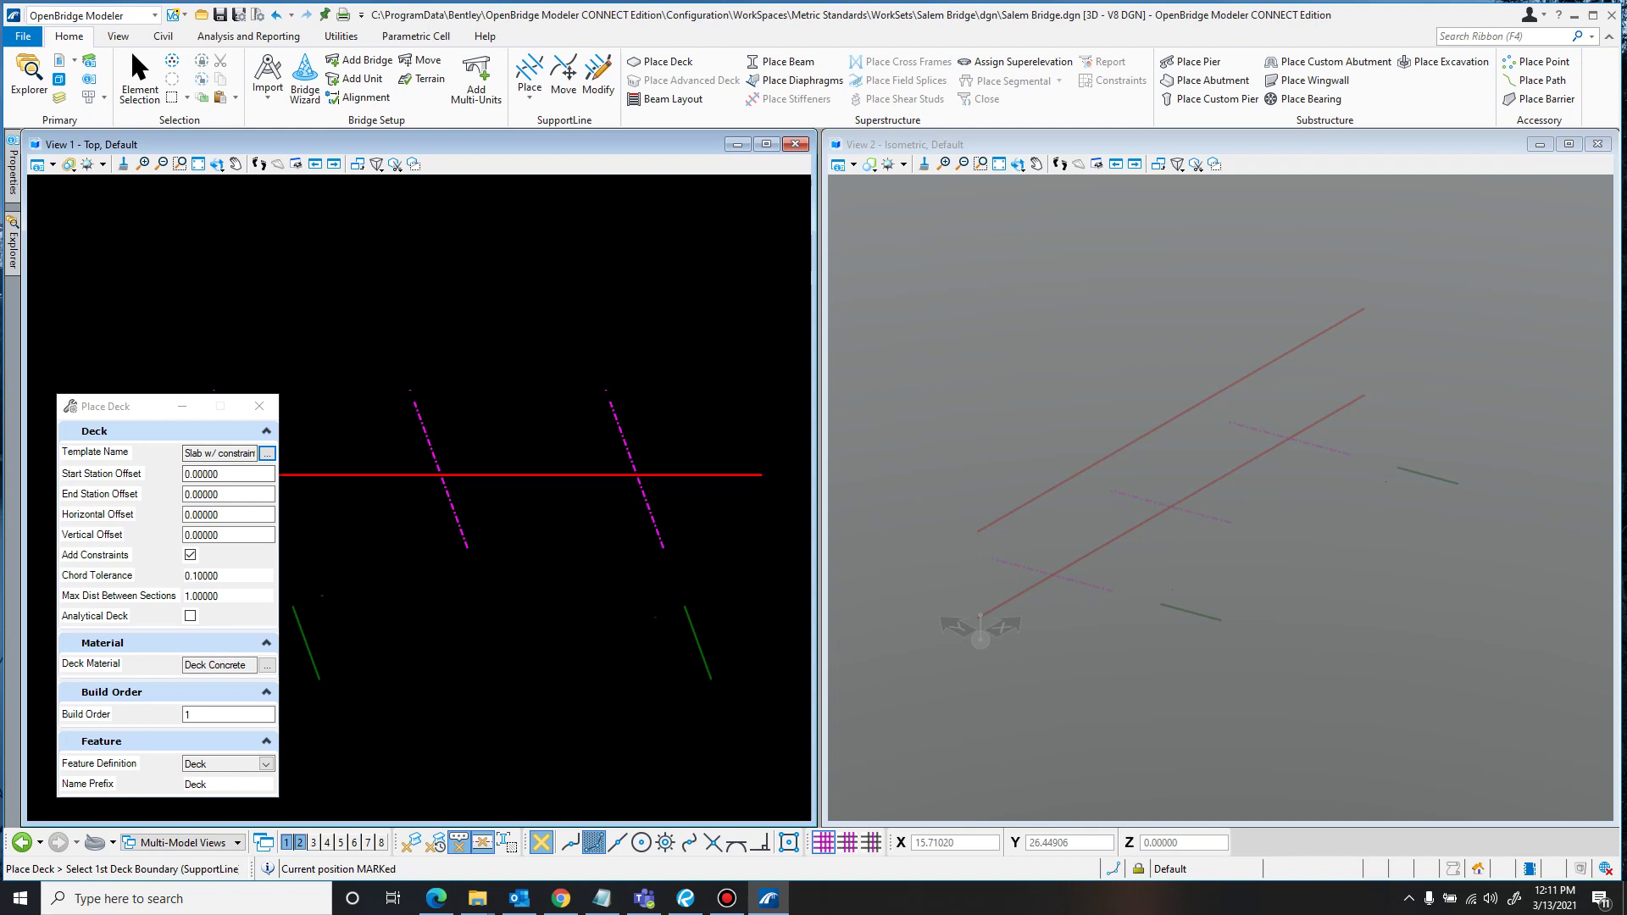
- Run the deck from the first to the third support line and accept adding constraints
drag(153, 406, 112, 404)
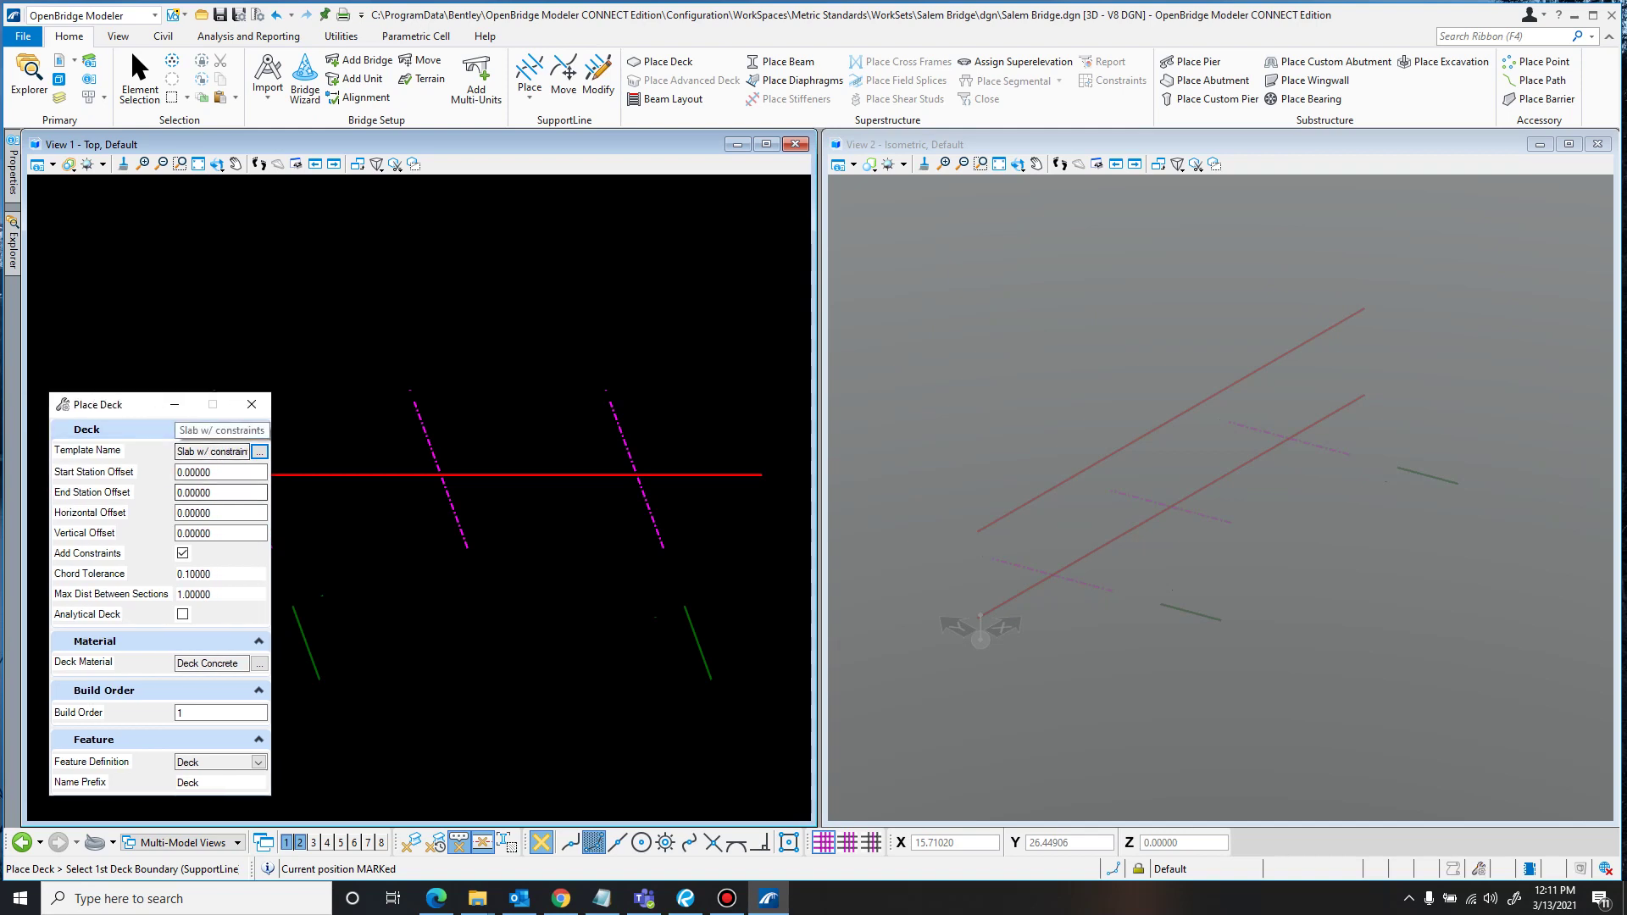
middle_drag(368, 570, 459, 571)
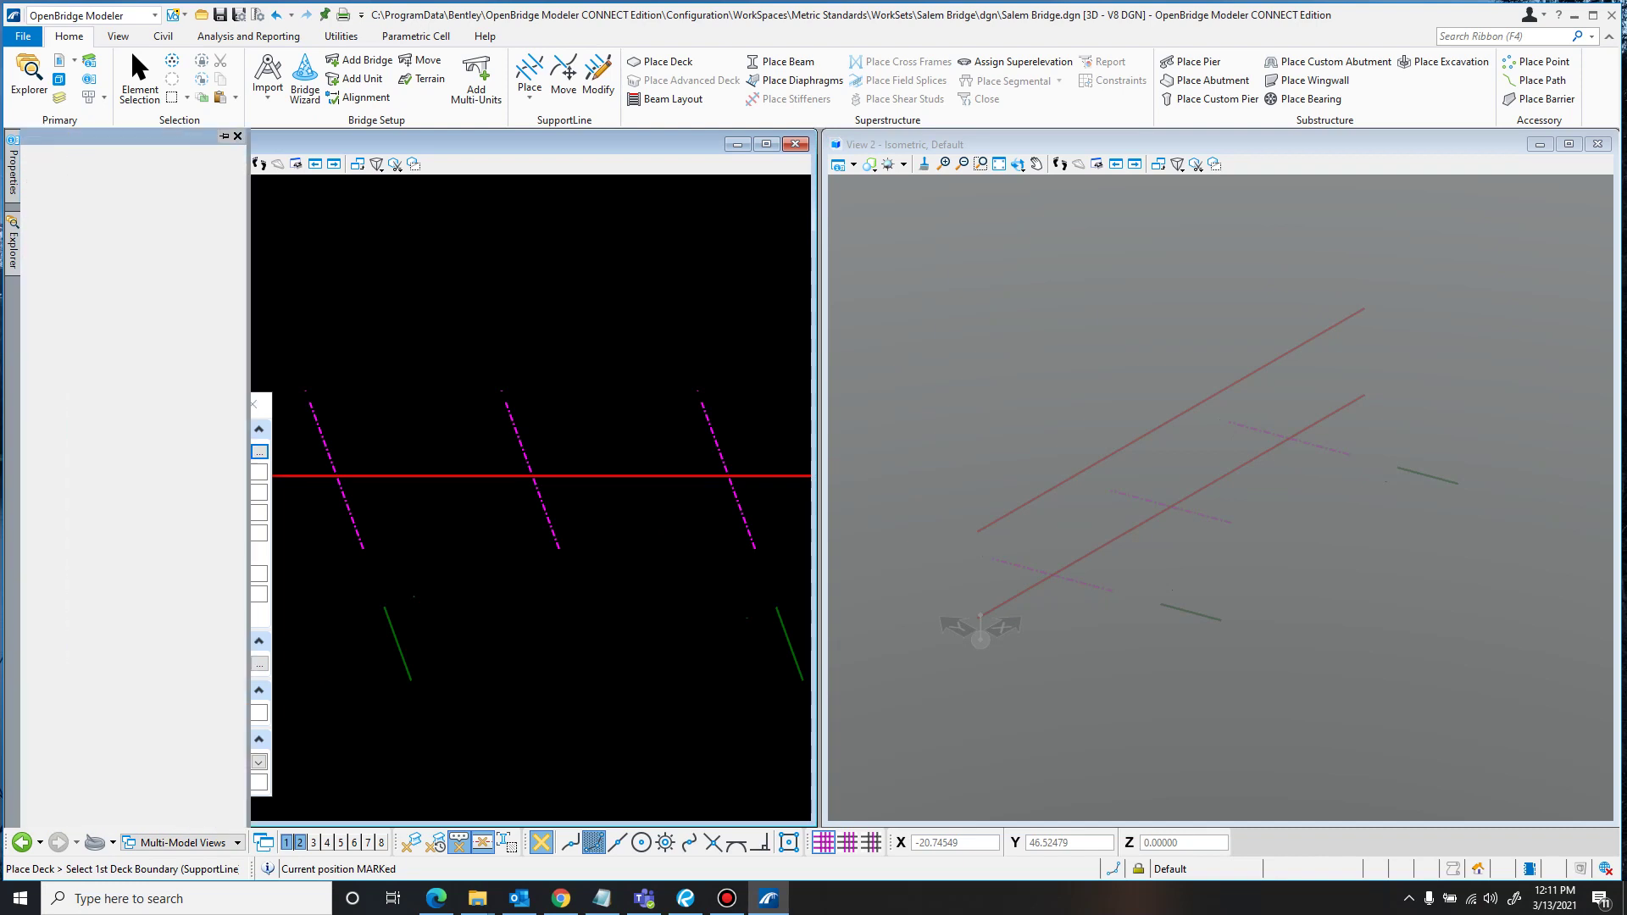
click(320, 434)
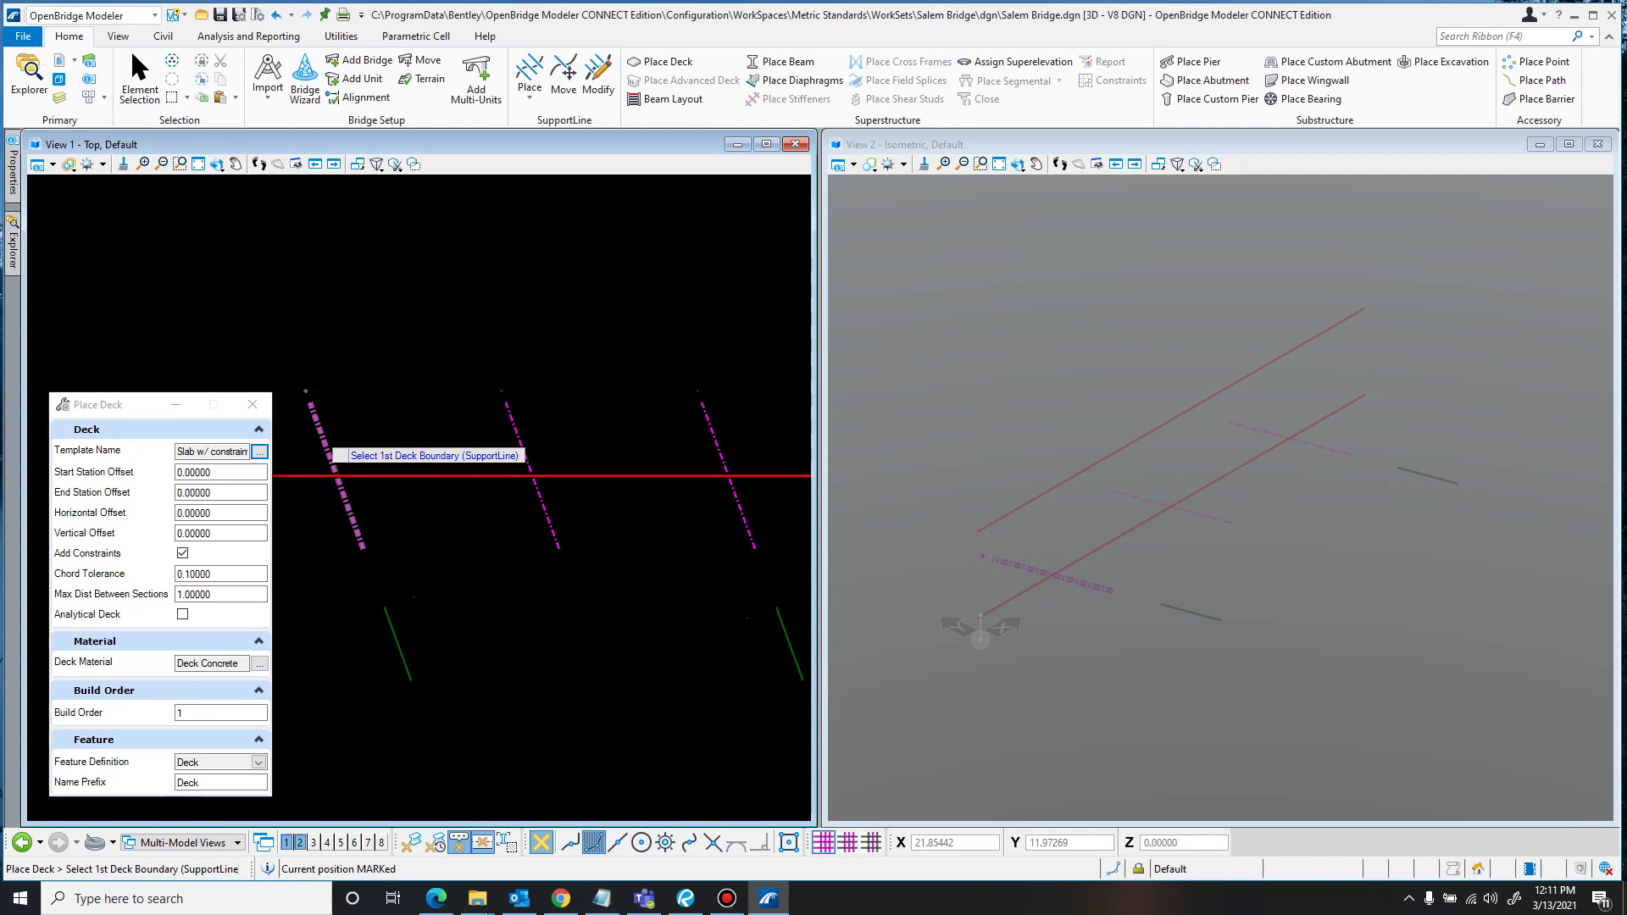
click(709, 434)
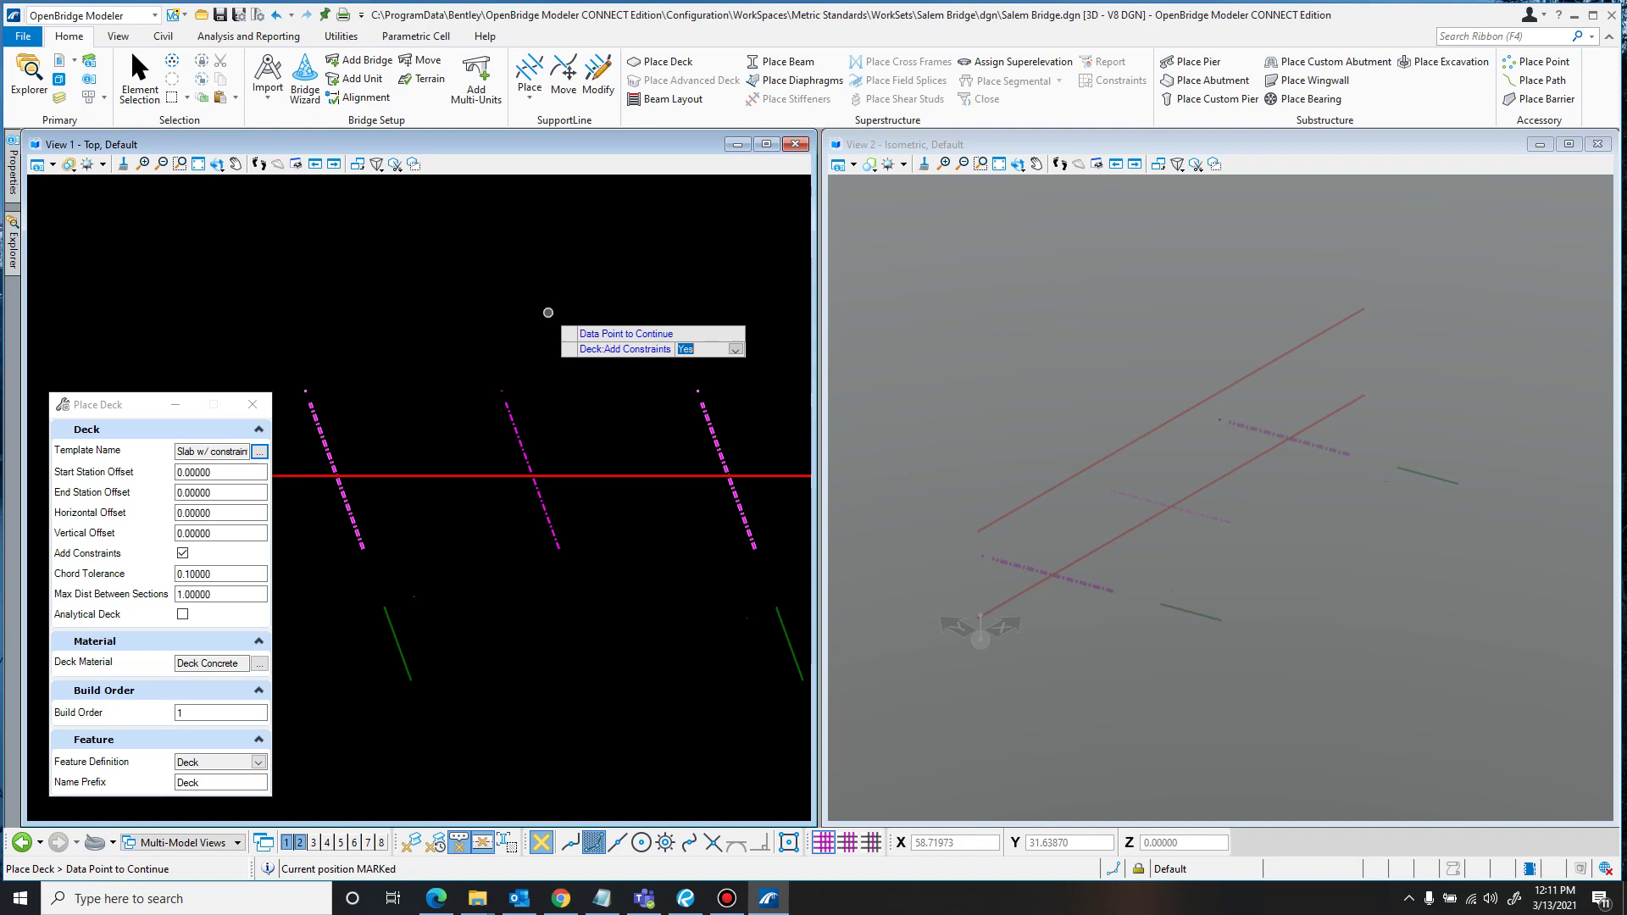
click(548, 313)
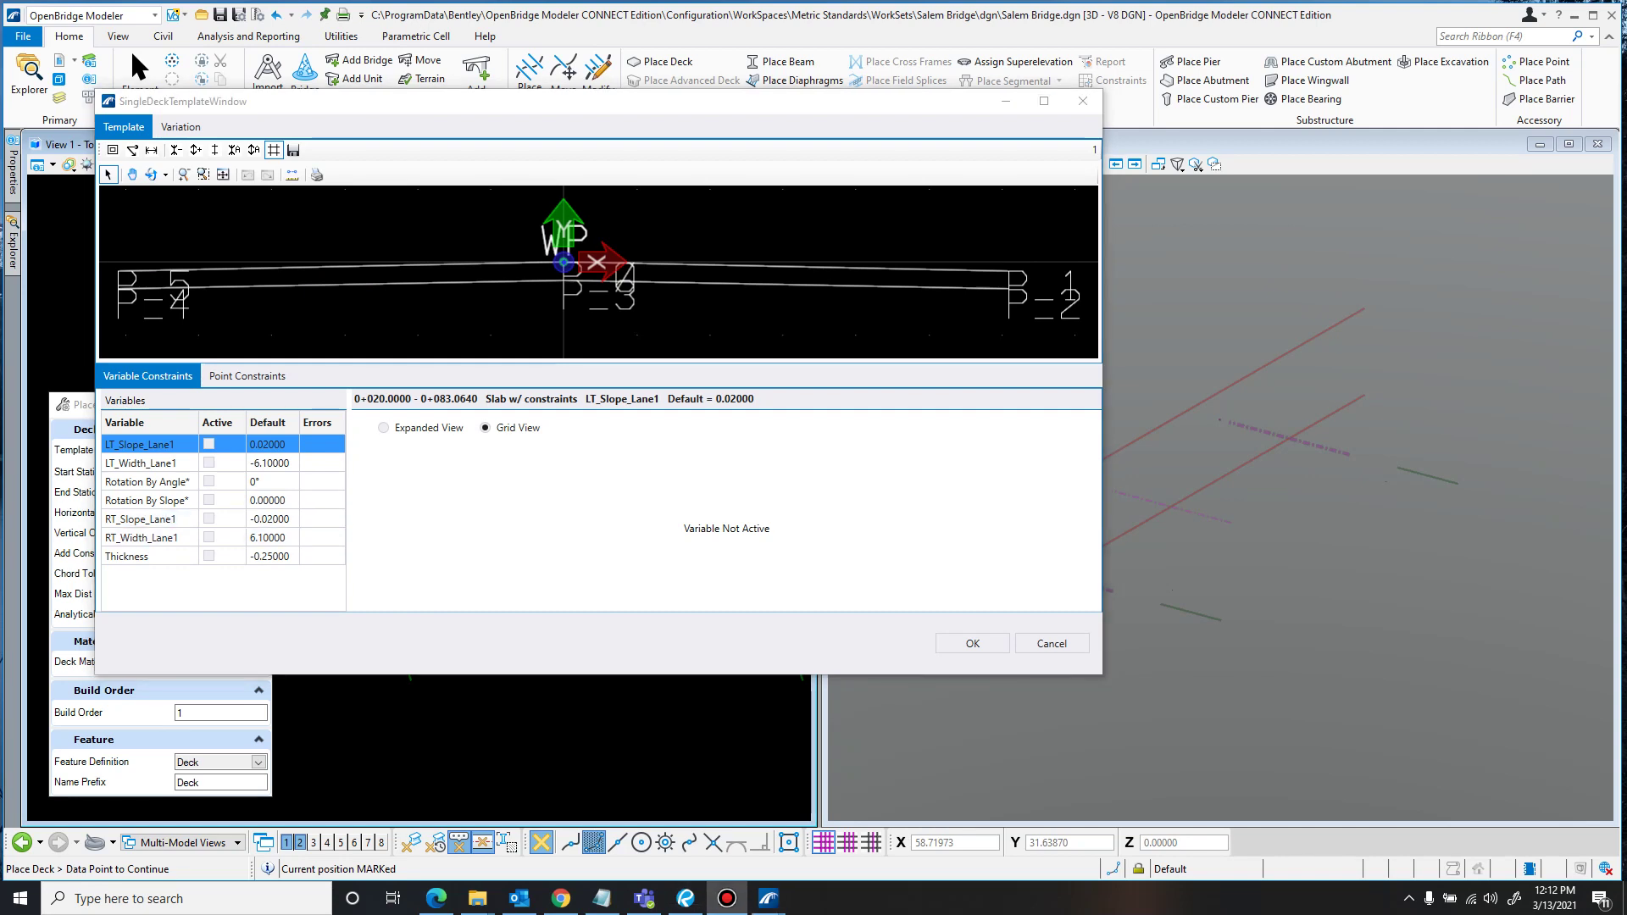
- Bring Revu's Salem Bridge Plans page 11 typical section alongside the model
drag(1626, 142, 651, 143)
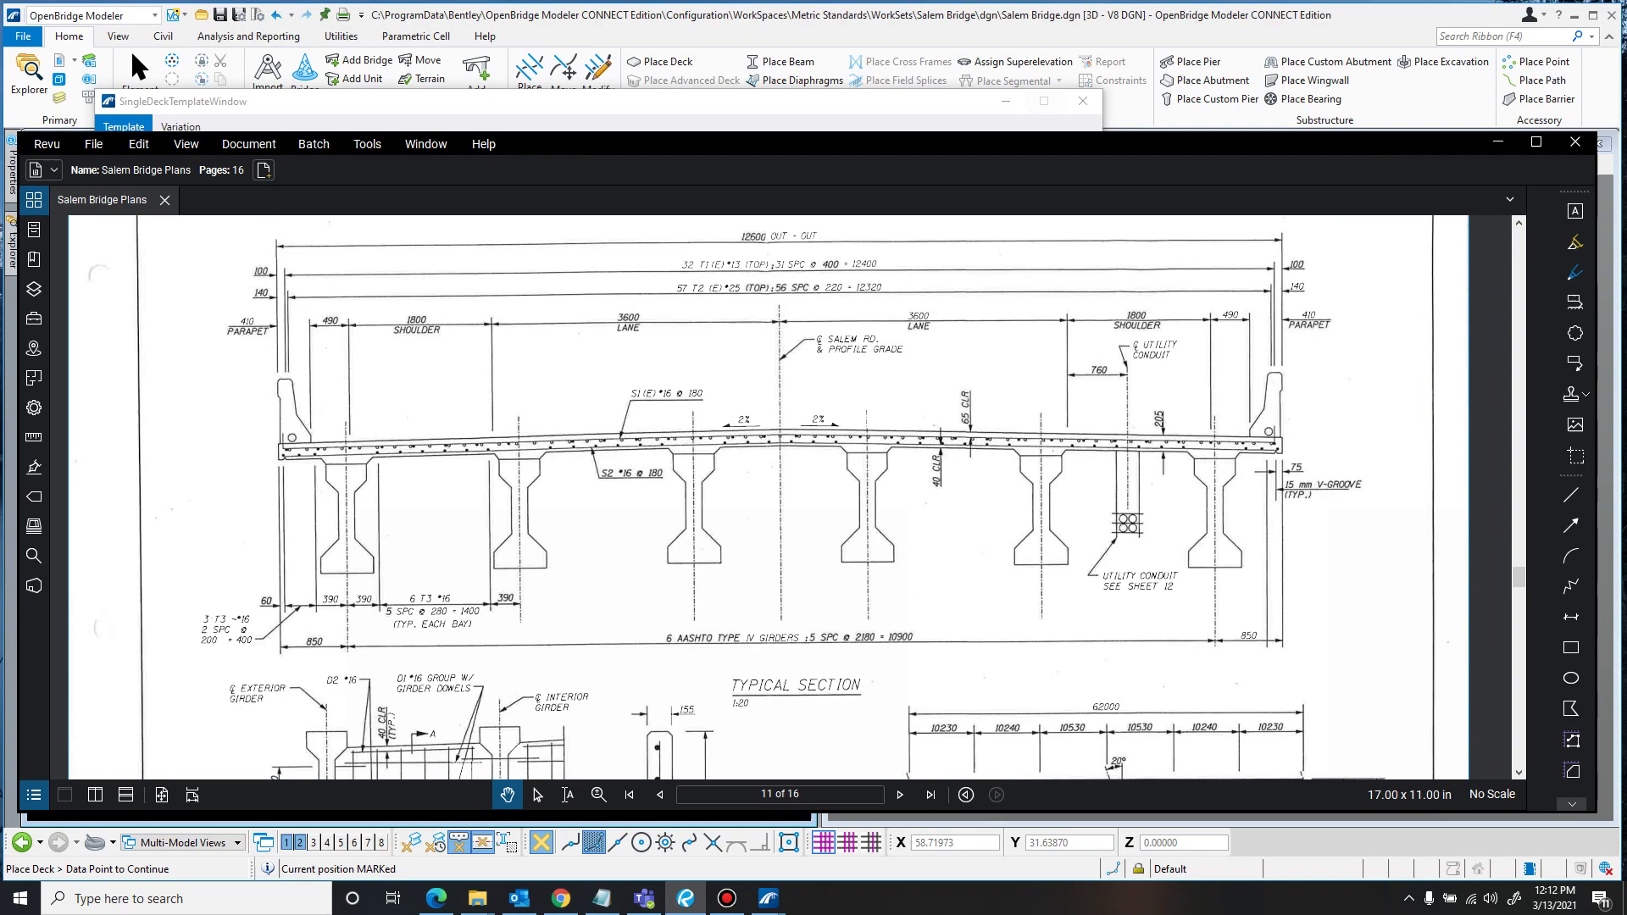
- Slide the Revu plans aside after checking the 3600 lane and 1800 shoulder widths
drag(651, 143, 1626, 164)
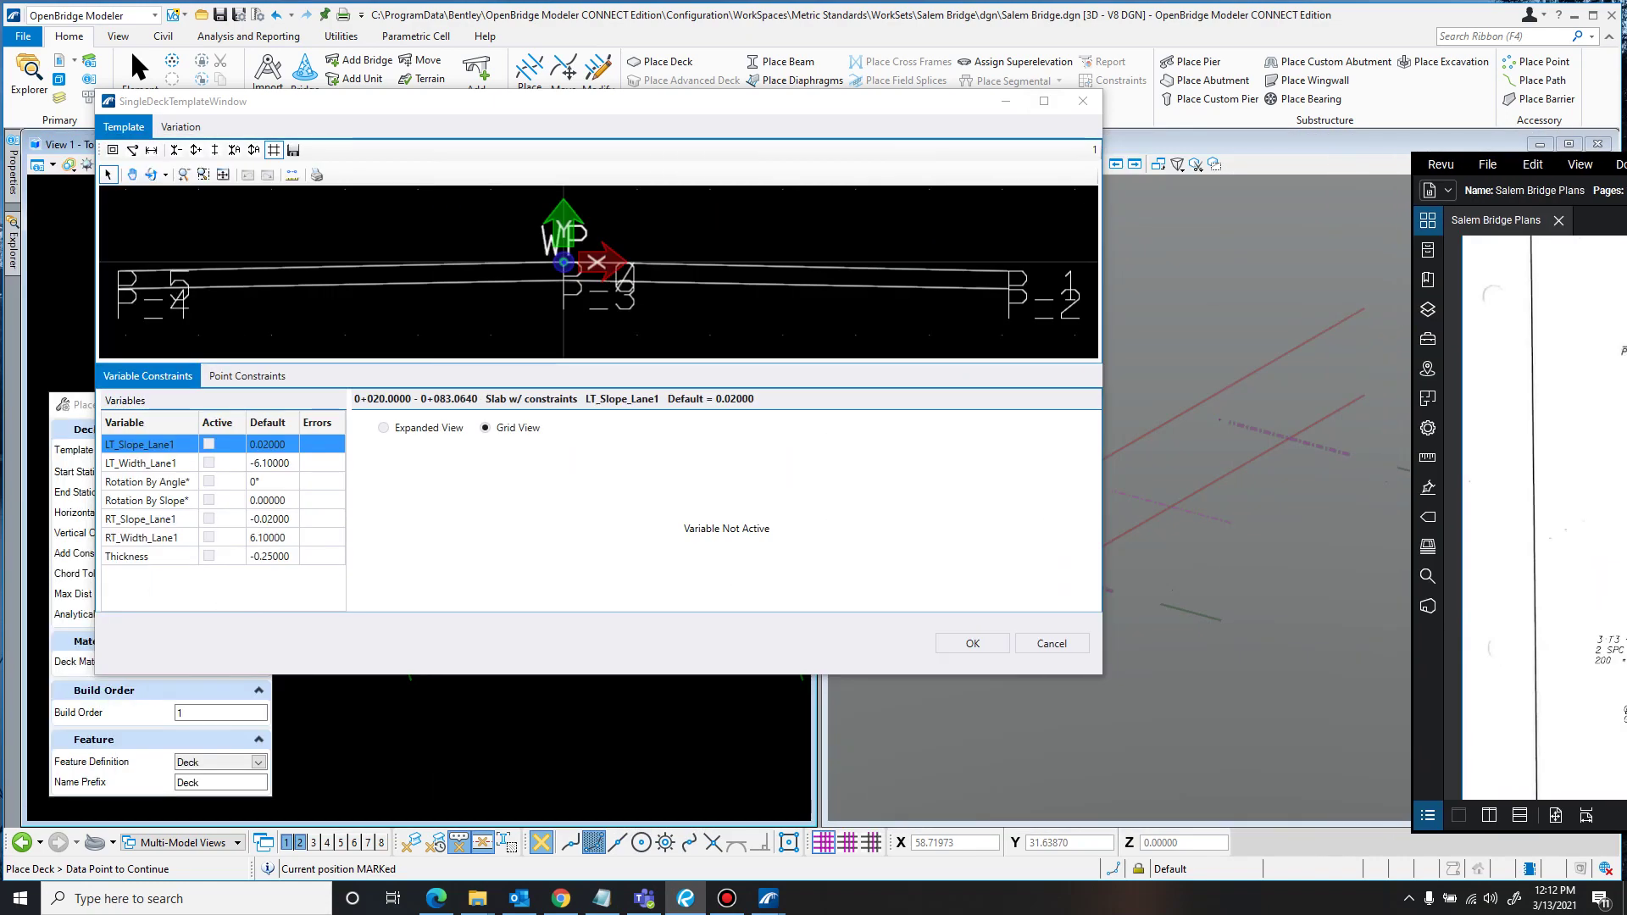
- Activate the LT_Width_Lane1 variable constraint, default -6.10000
key(alt+Tab)
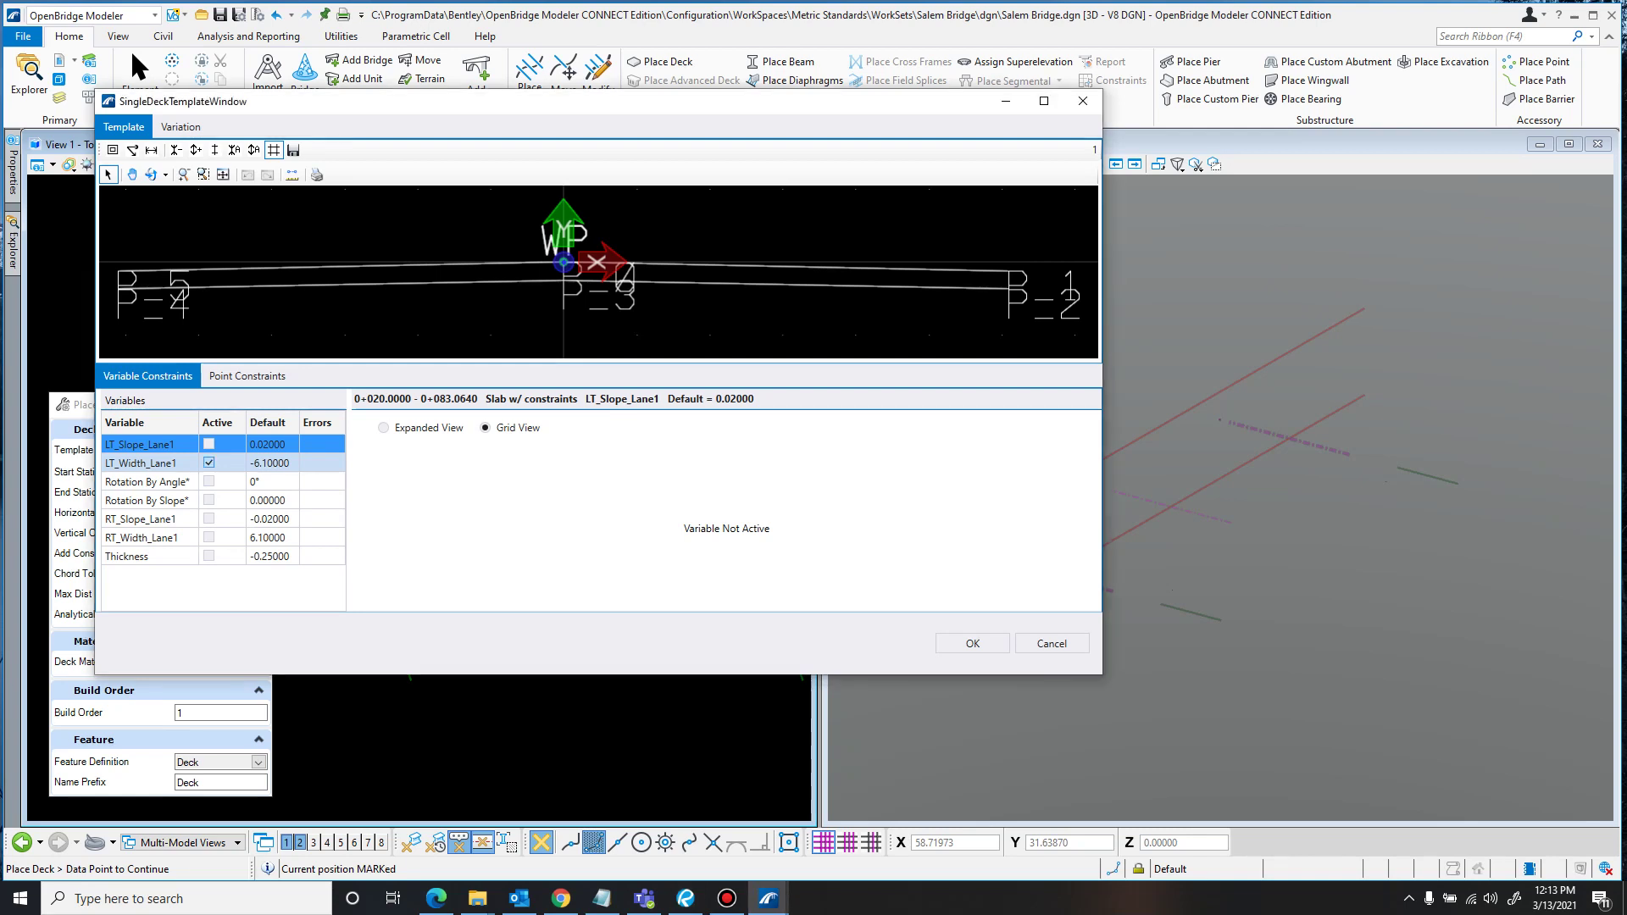
click(208, 463)
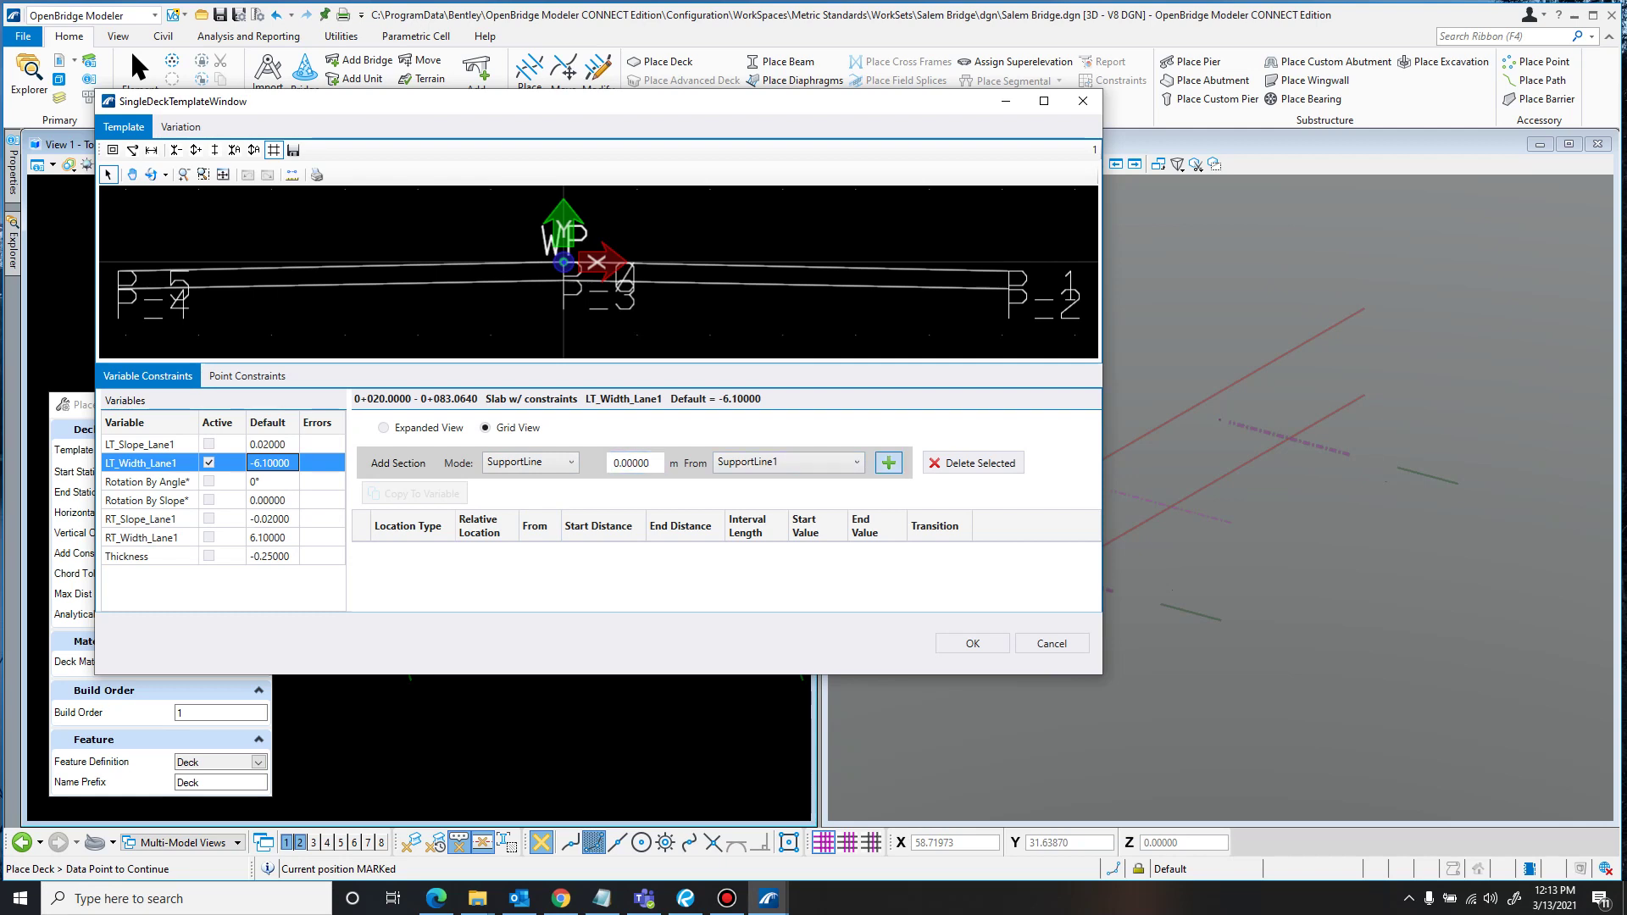
- Add a SupportLine section to LT_Width_Lane1 with start and end values of -6.30000
click(888, 462)
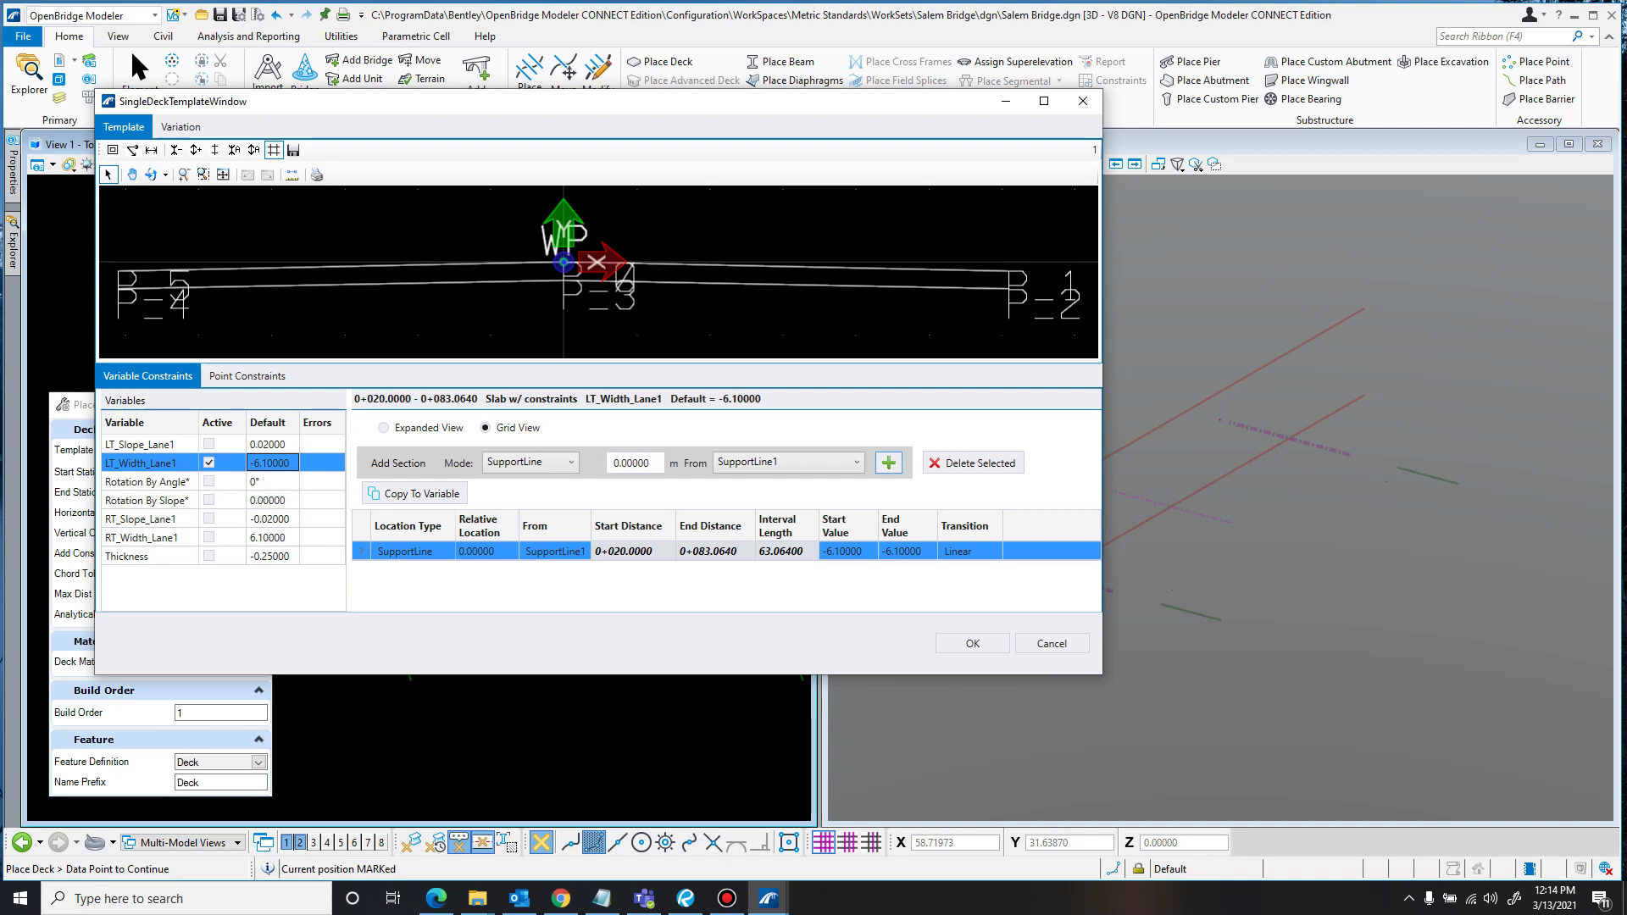
click(847, 552)
click(853, 551)
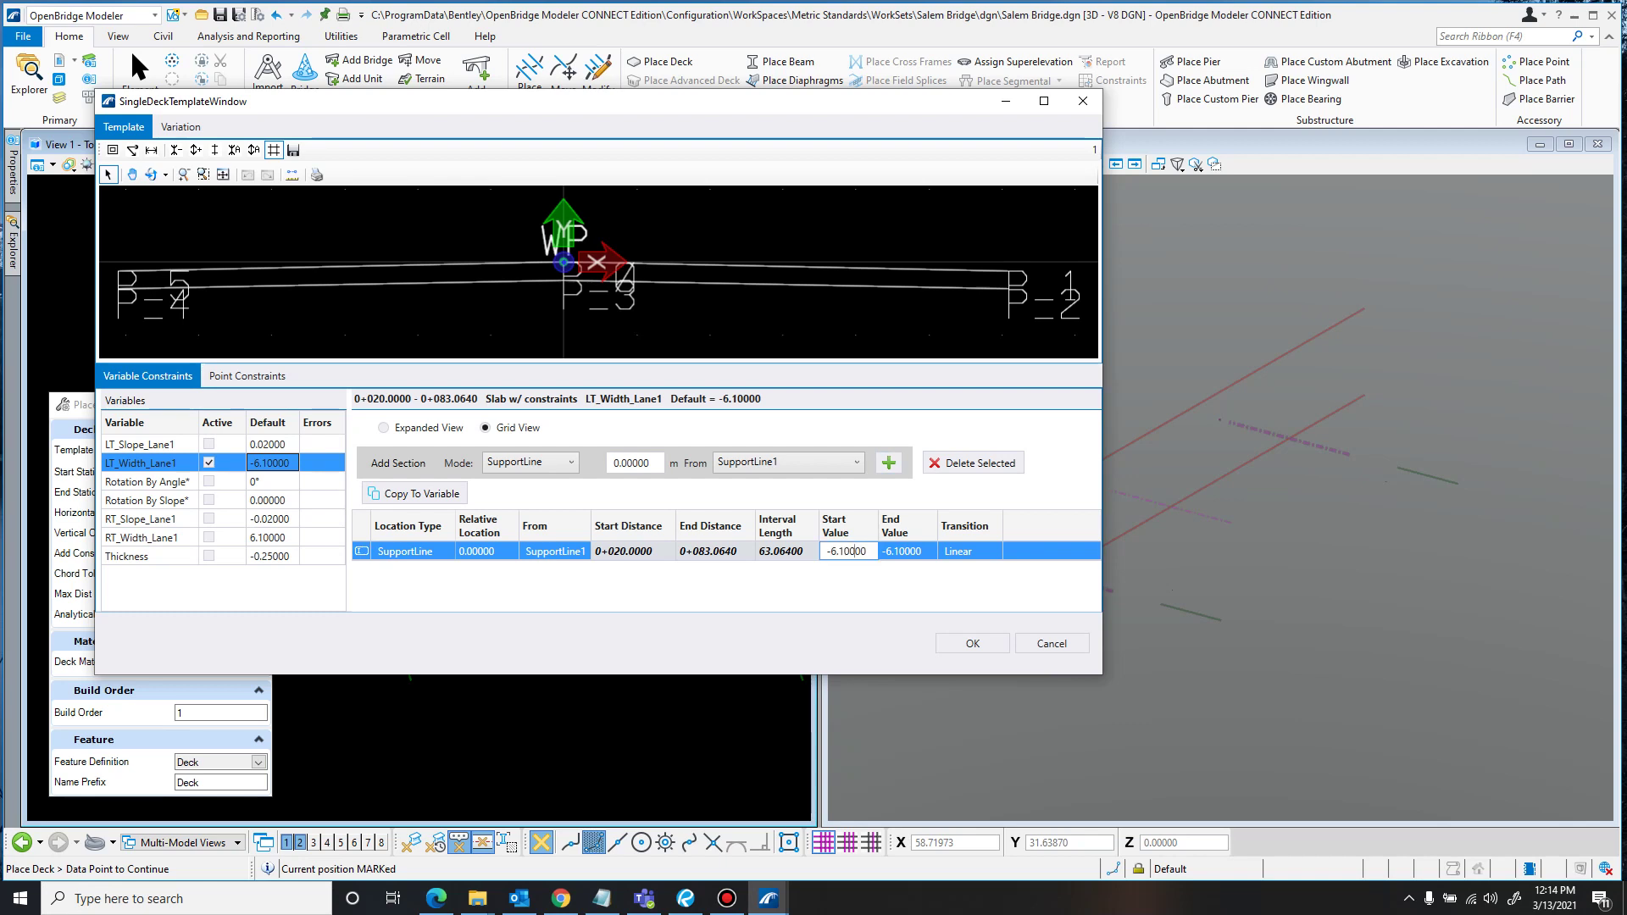
key(Tab)
key(Right)
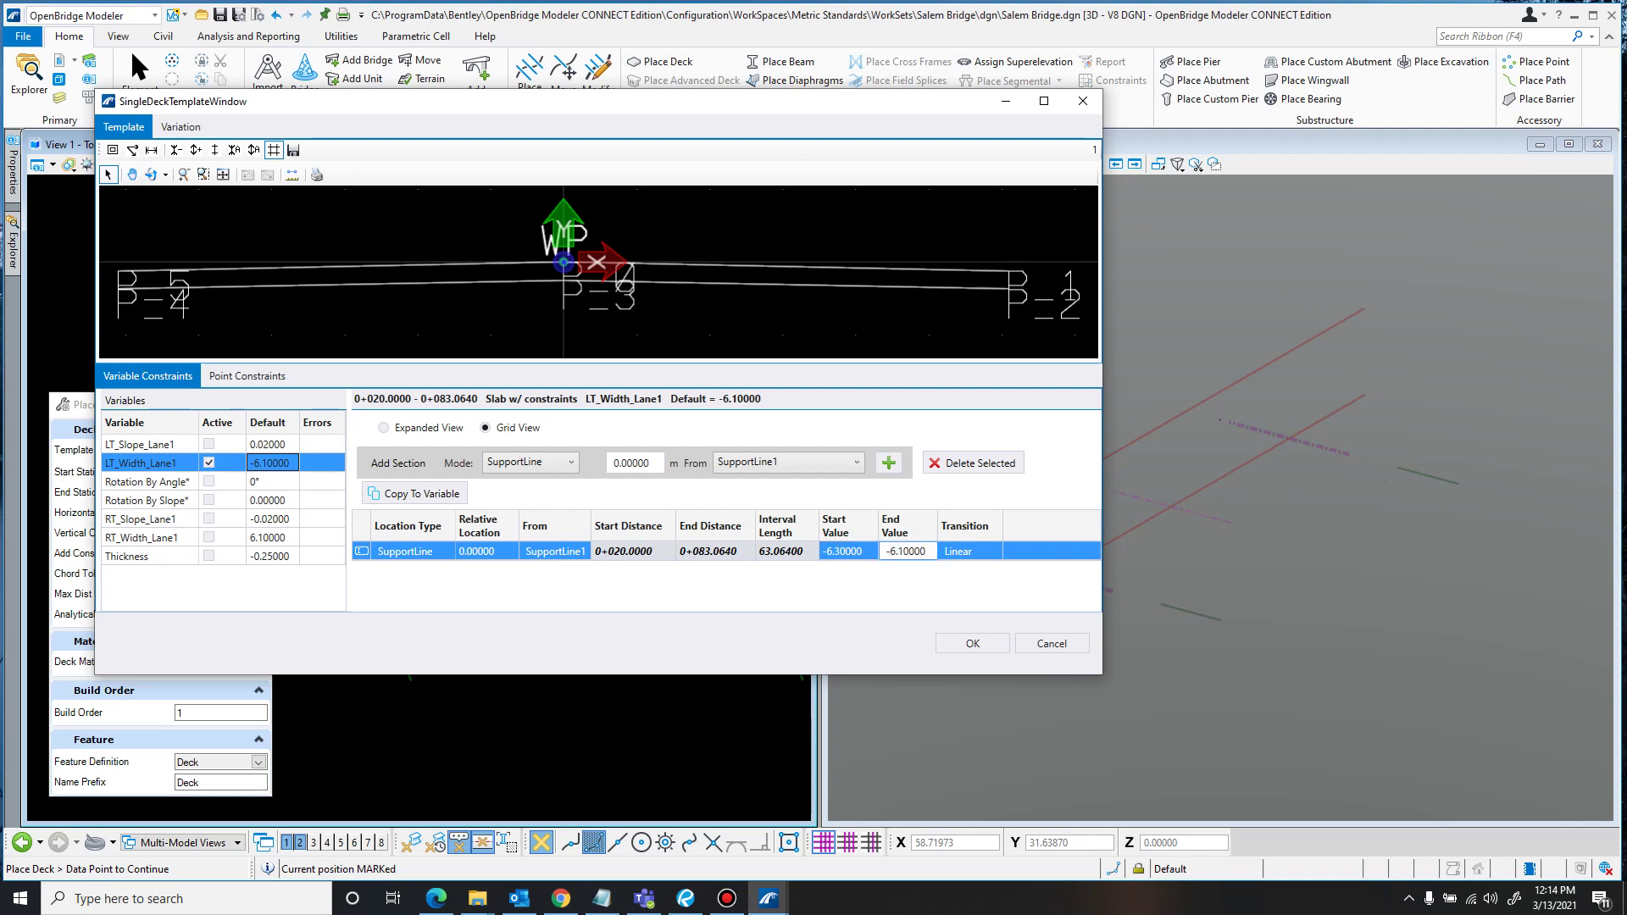
key(Delete)
text(3)
click(634, 463)
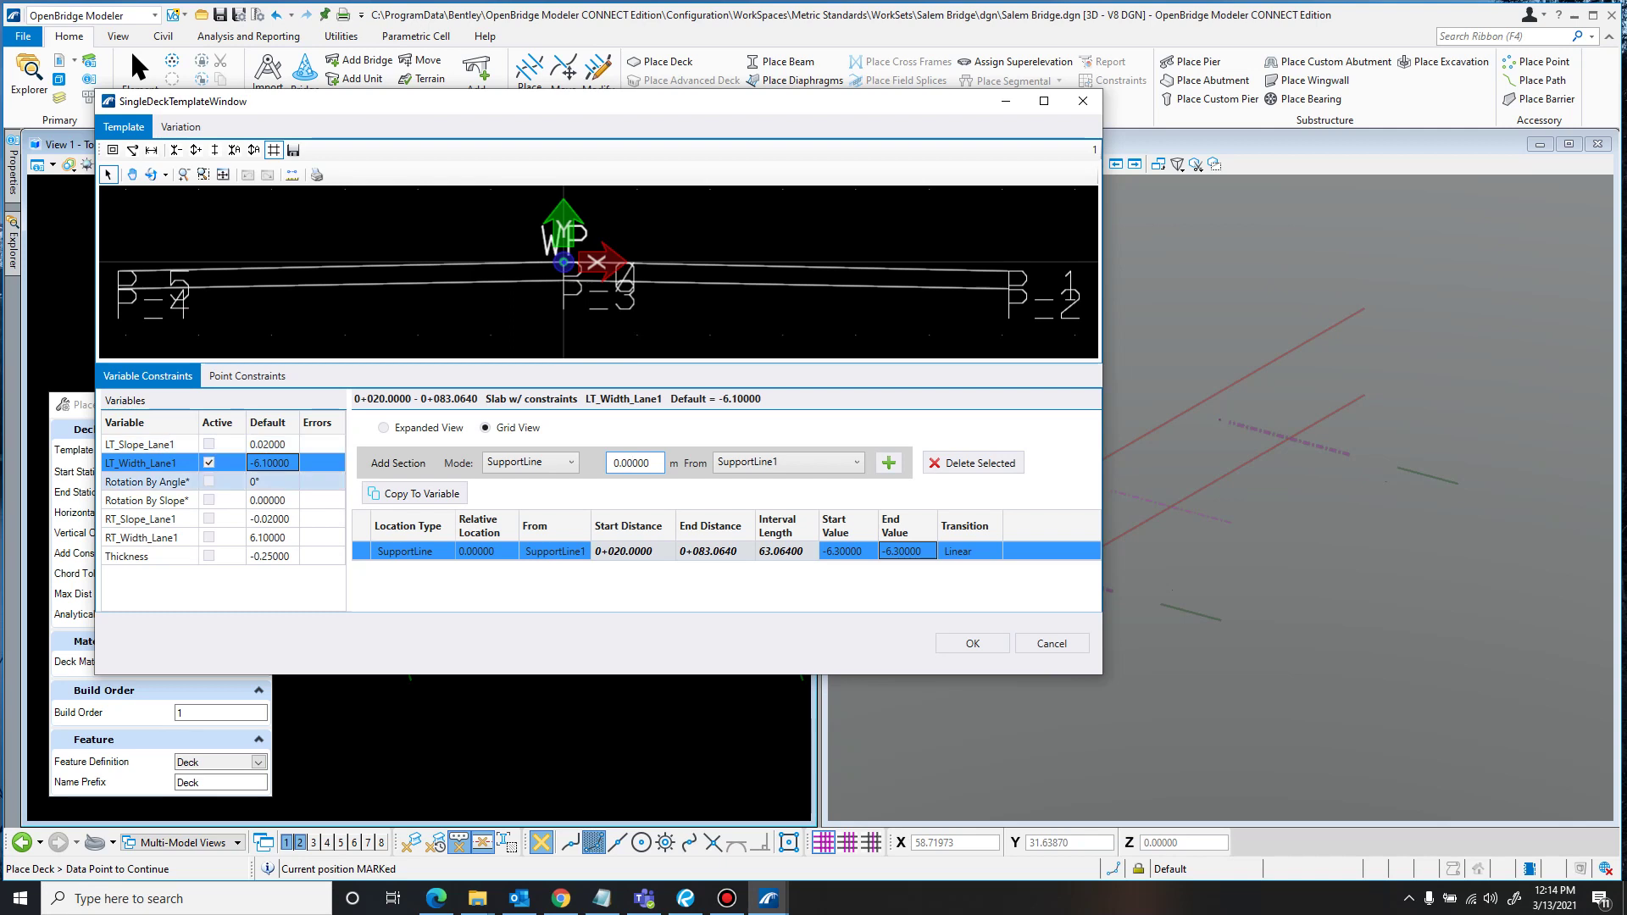
- Activate RT_Width_Lane1 and add a SupportLine section holding 6.30000 at both ends
click(209, 537)
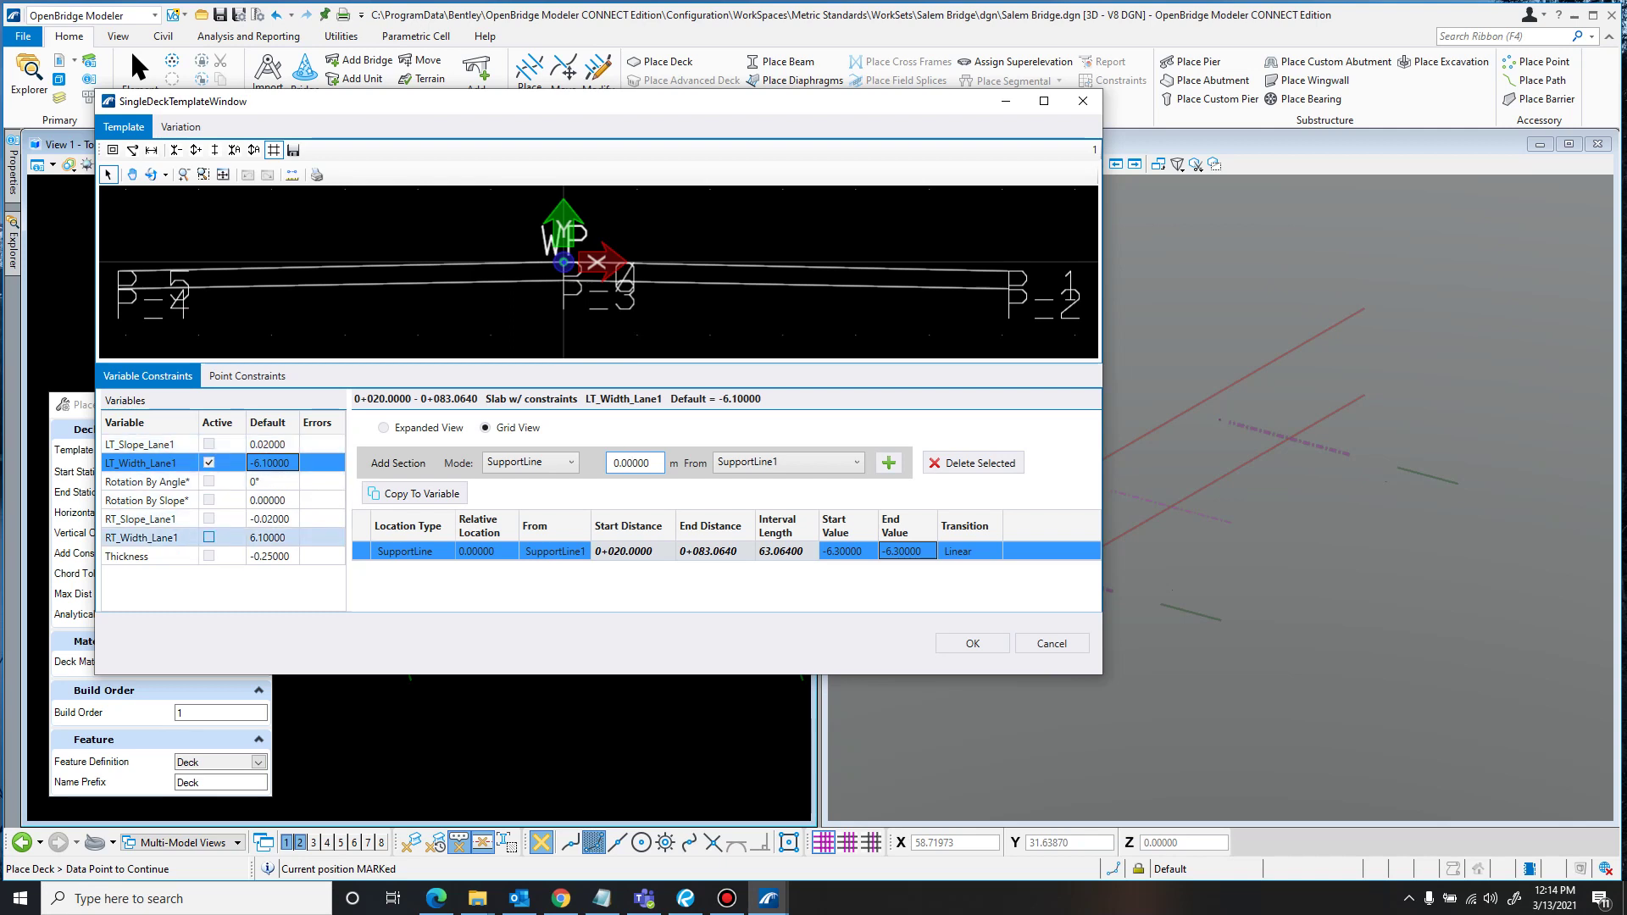
click(271, 537)
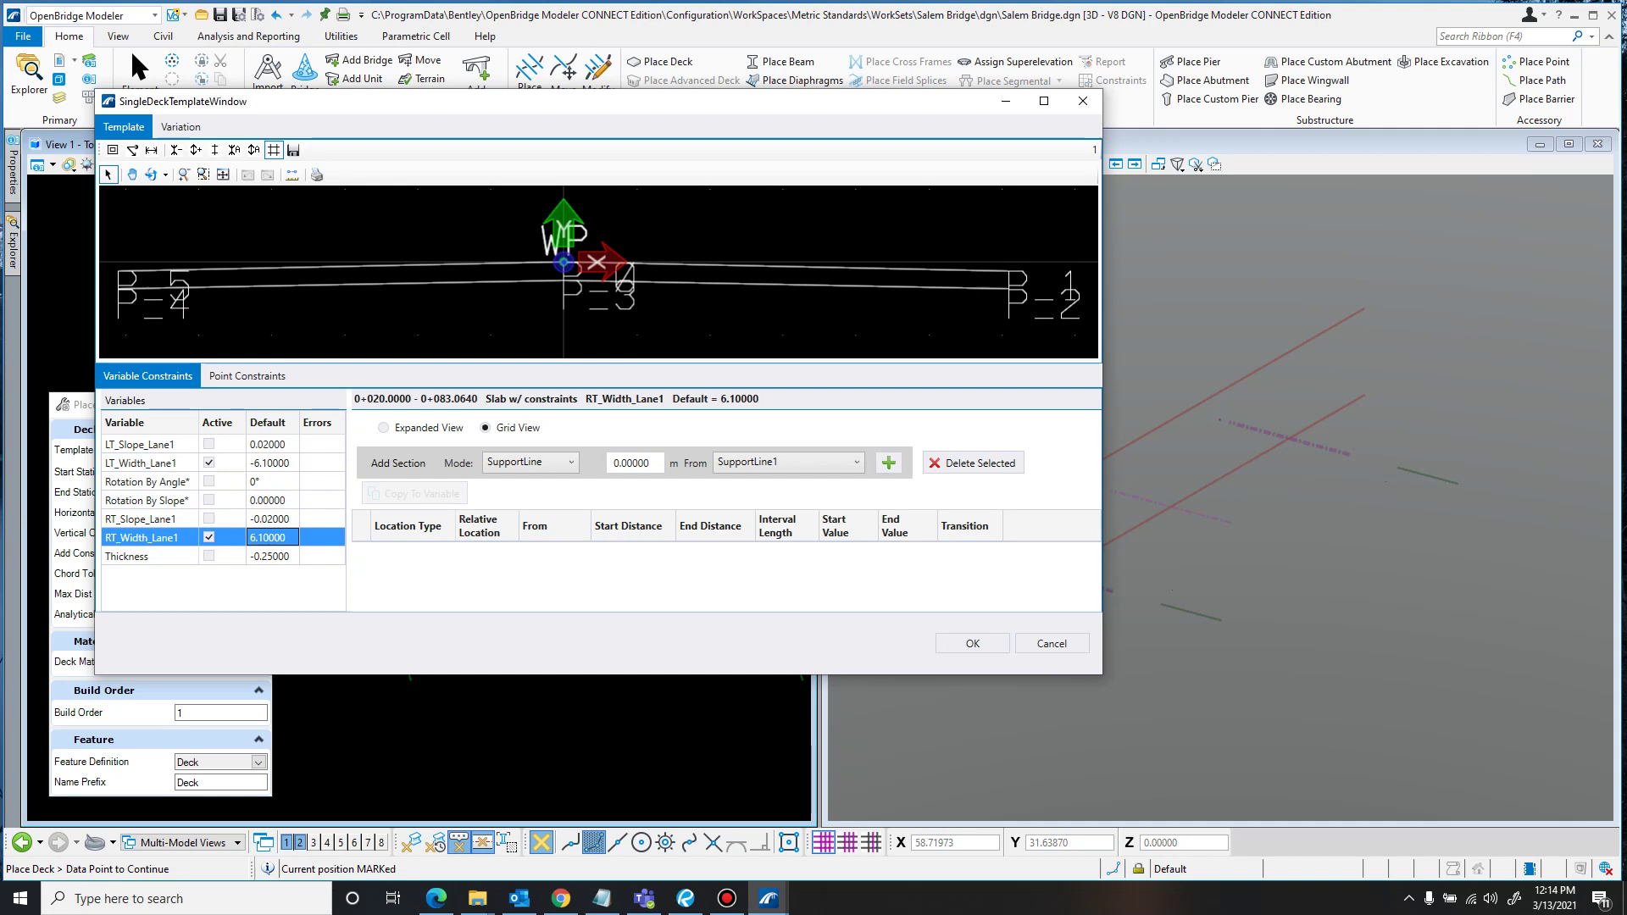
click(888, 462)
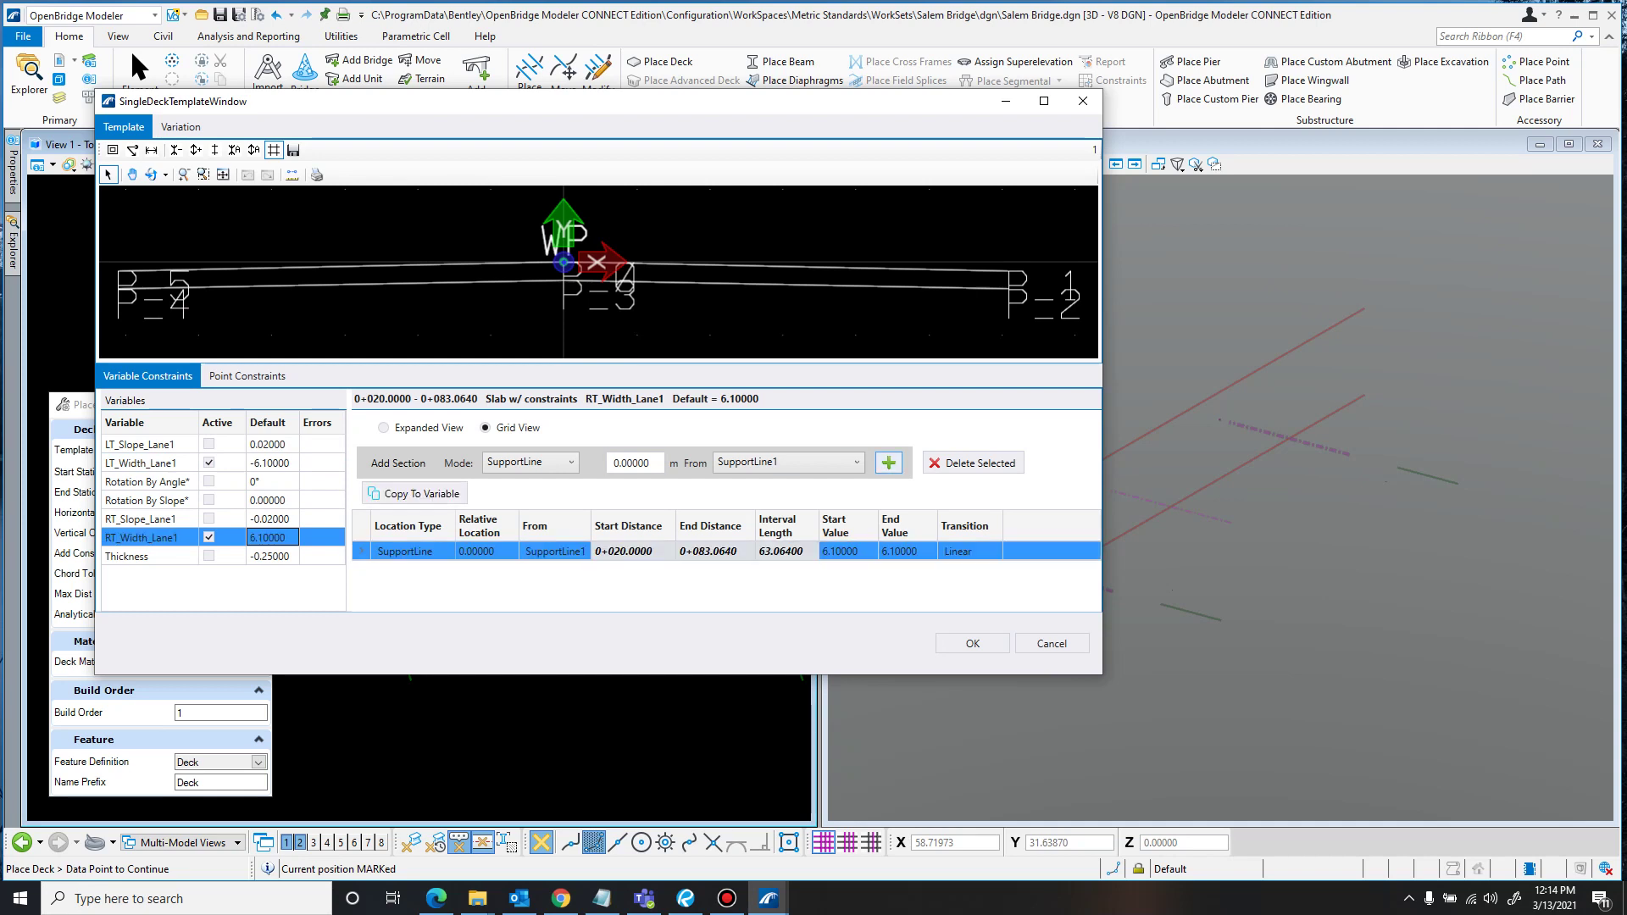
click(848, 551)
double_click(849, 551)
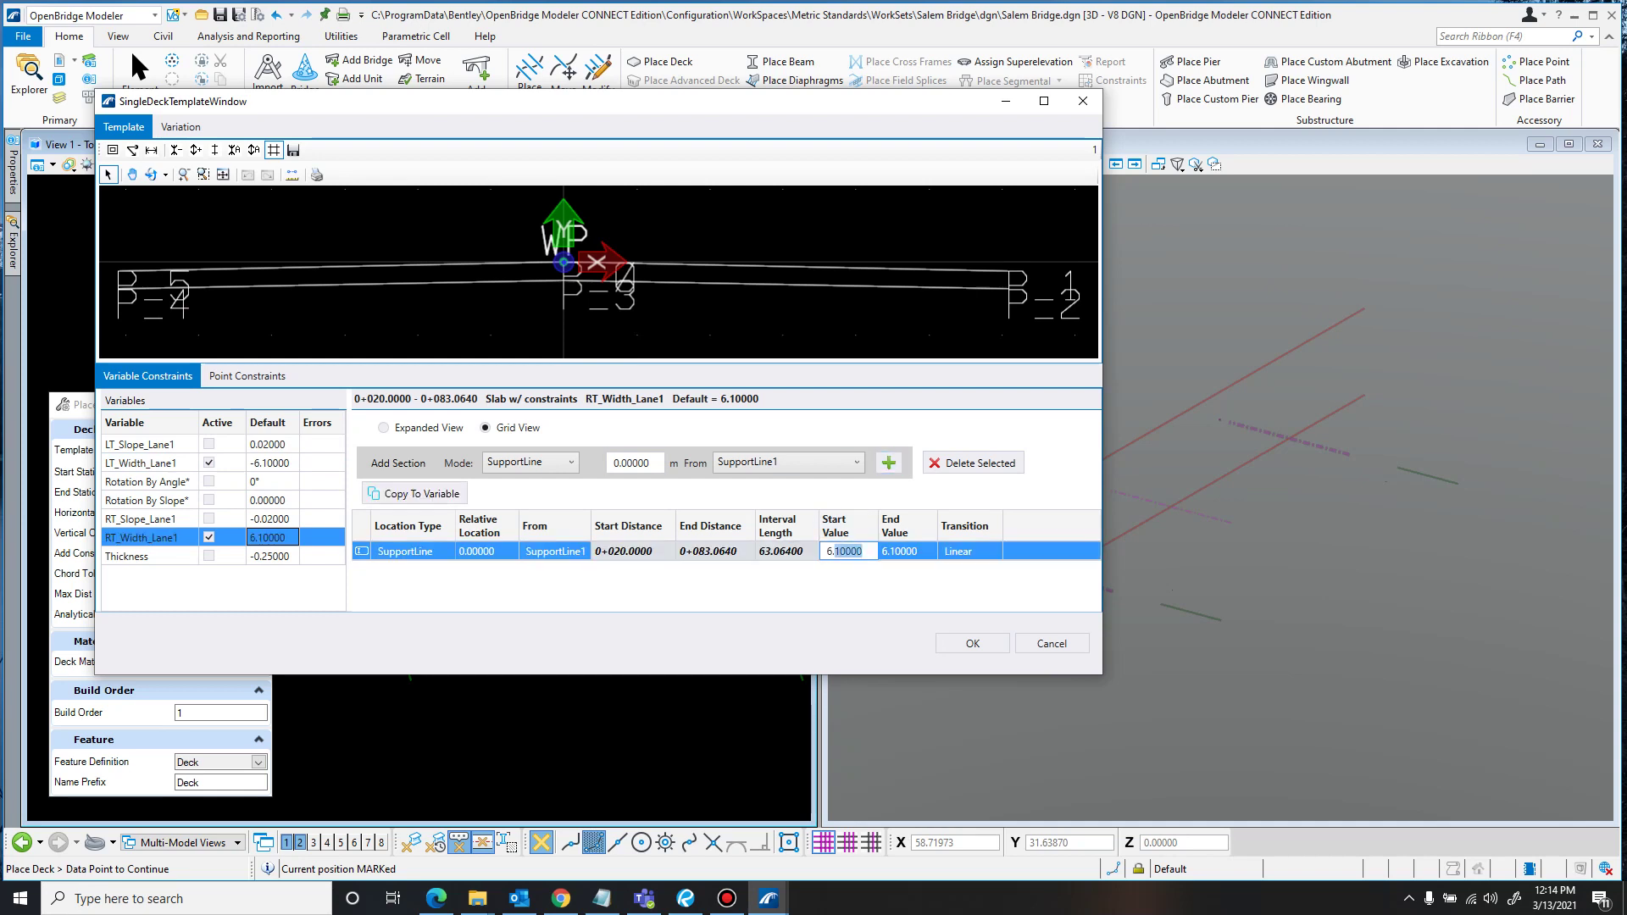
click(849, 551)
click(894, 552)
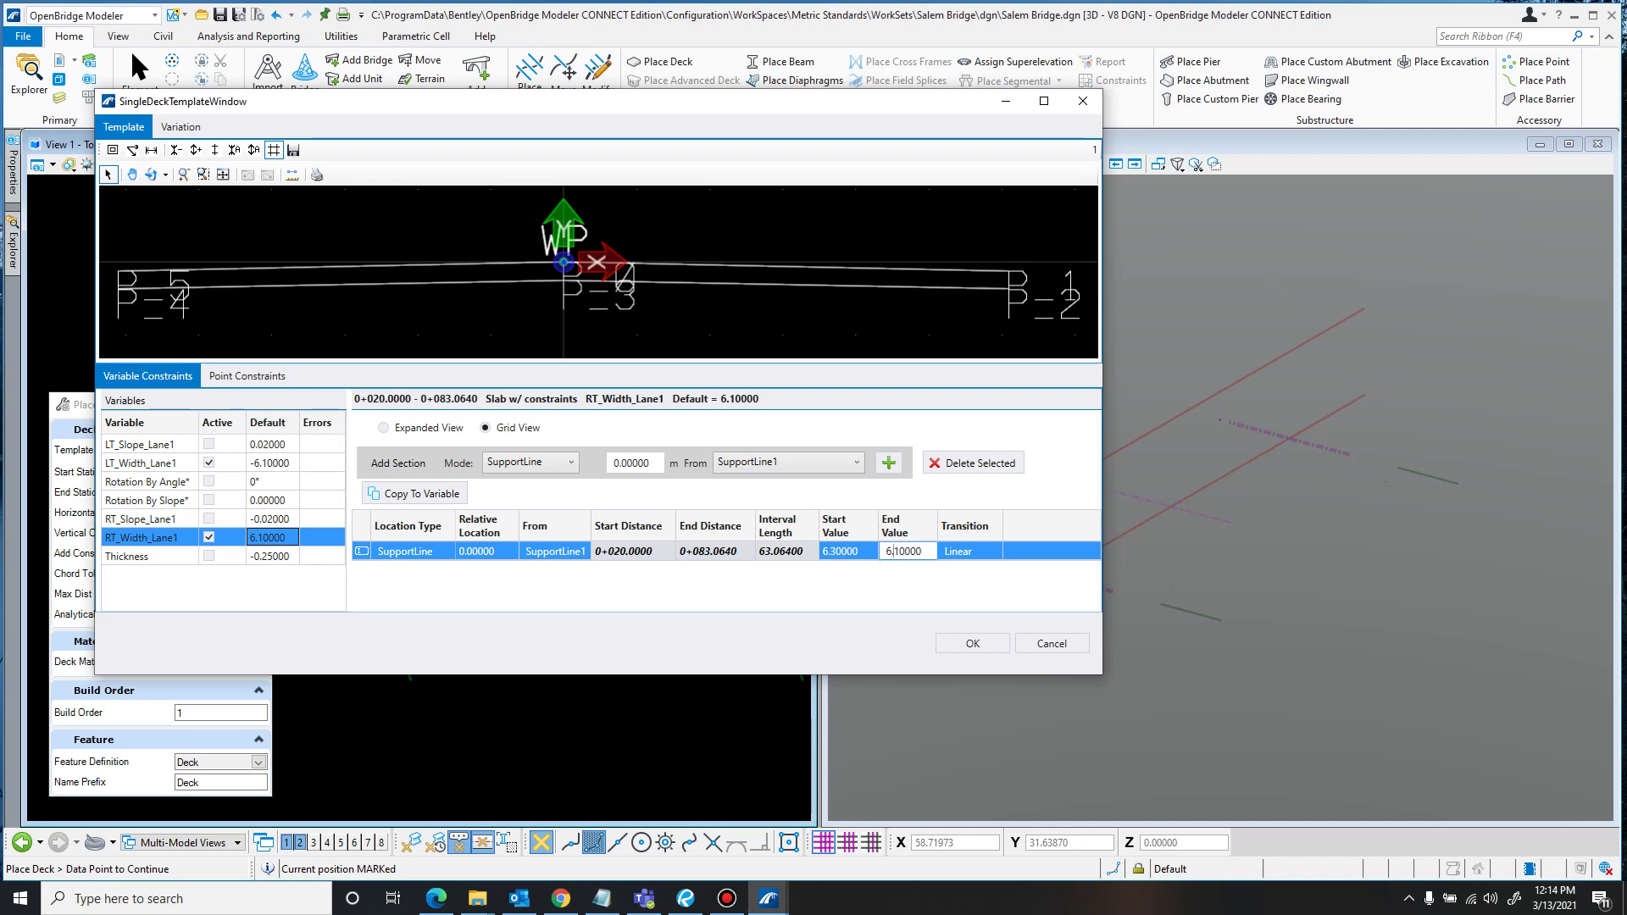
key(Delete)
text(3)
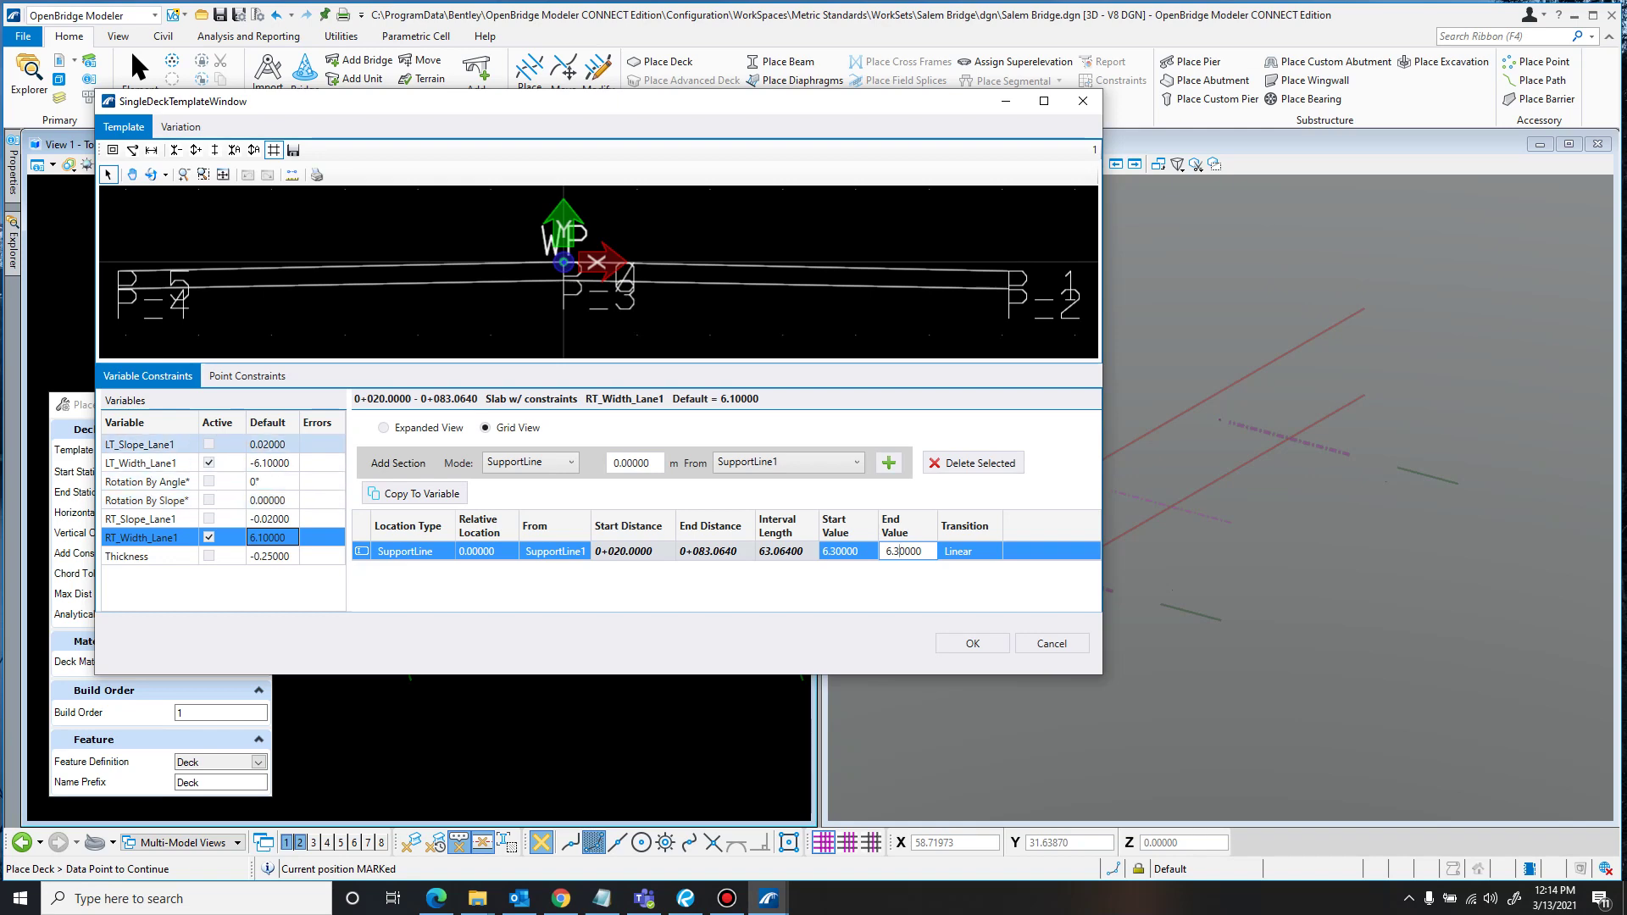
- Select the Thickness variable and cross-check the typical section on the Salem Bridge plans
click(315, 445)
click(322, 556)
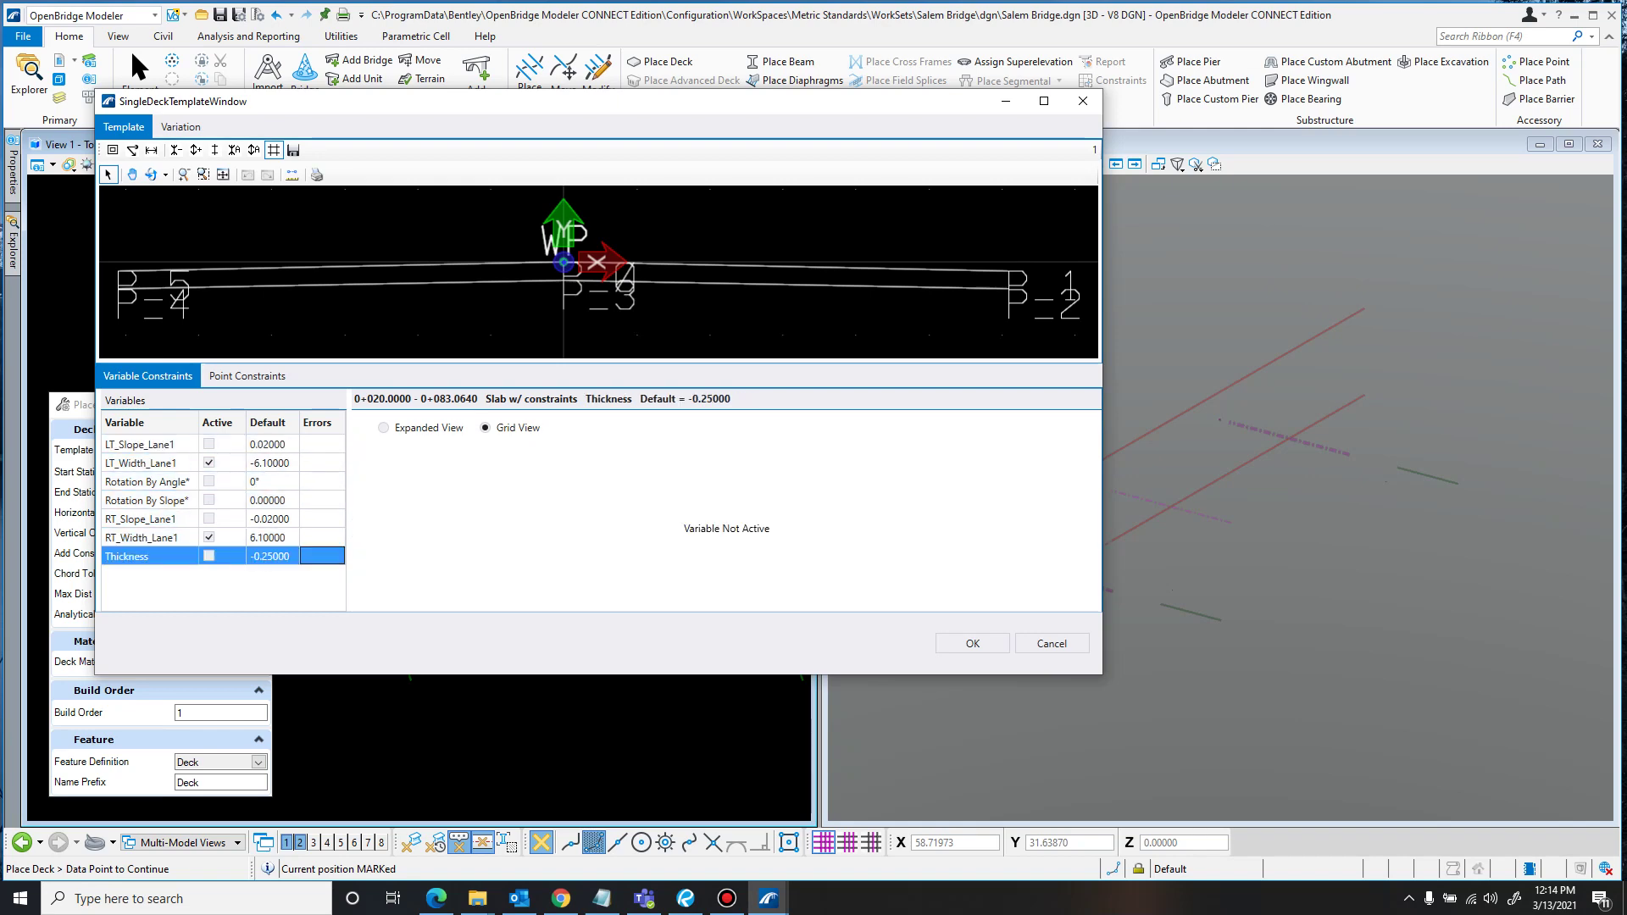
drag(1626, 95, 783, 95)
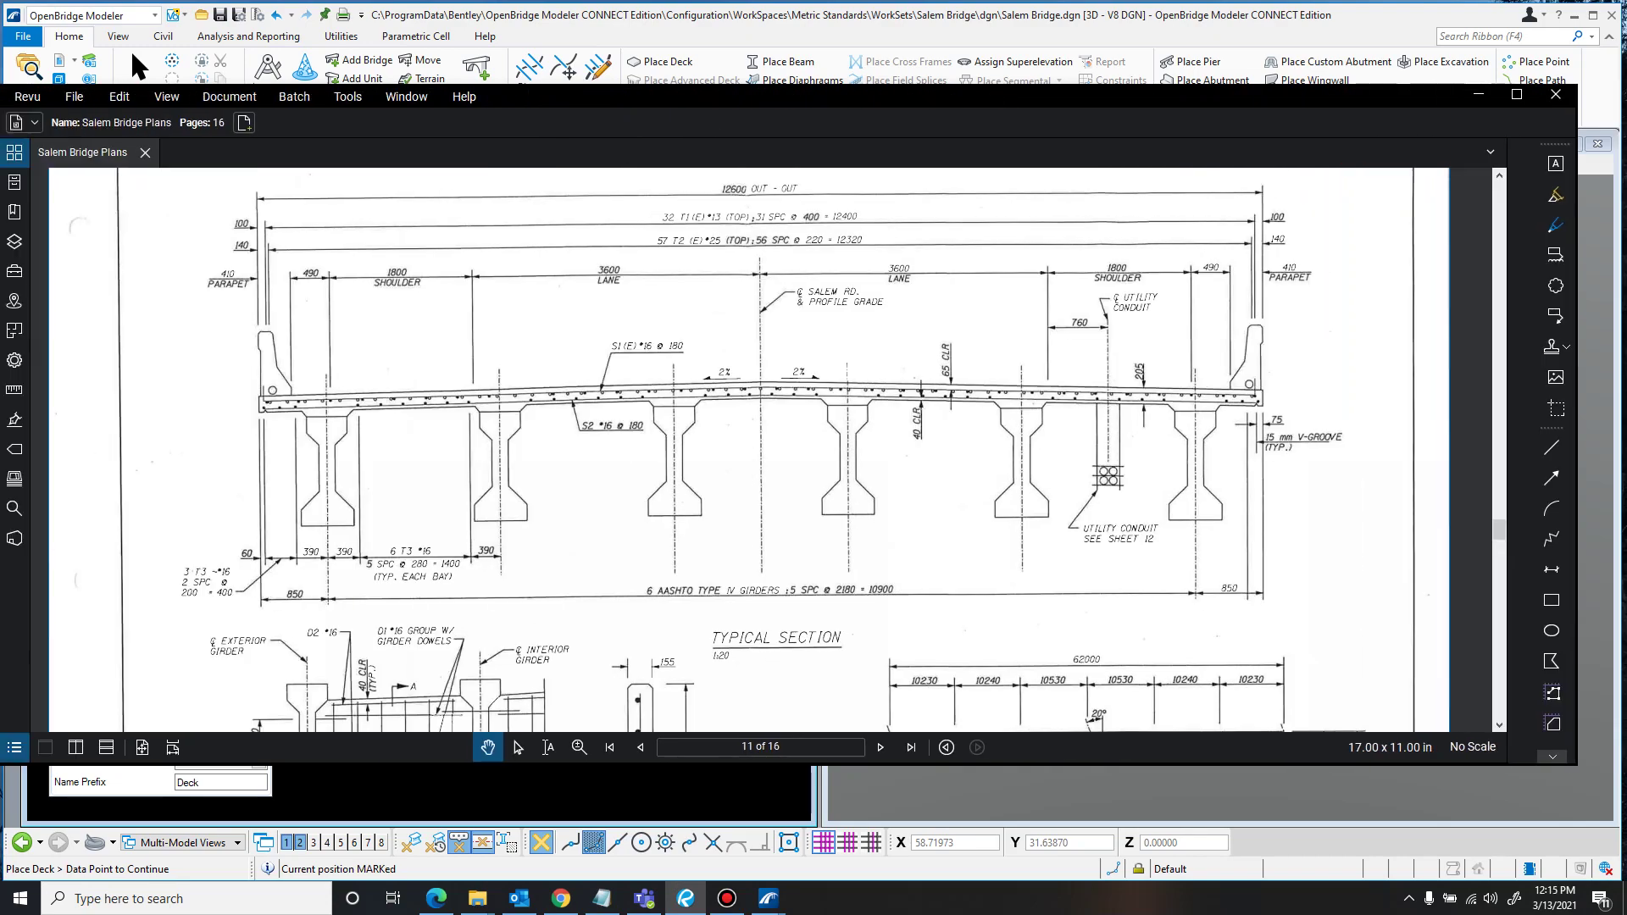
key(alt+Tab)
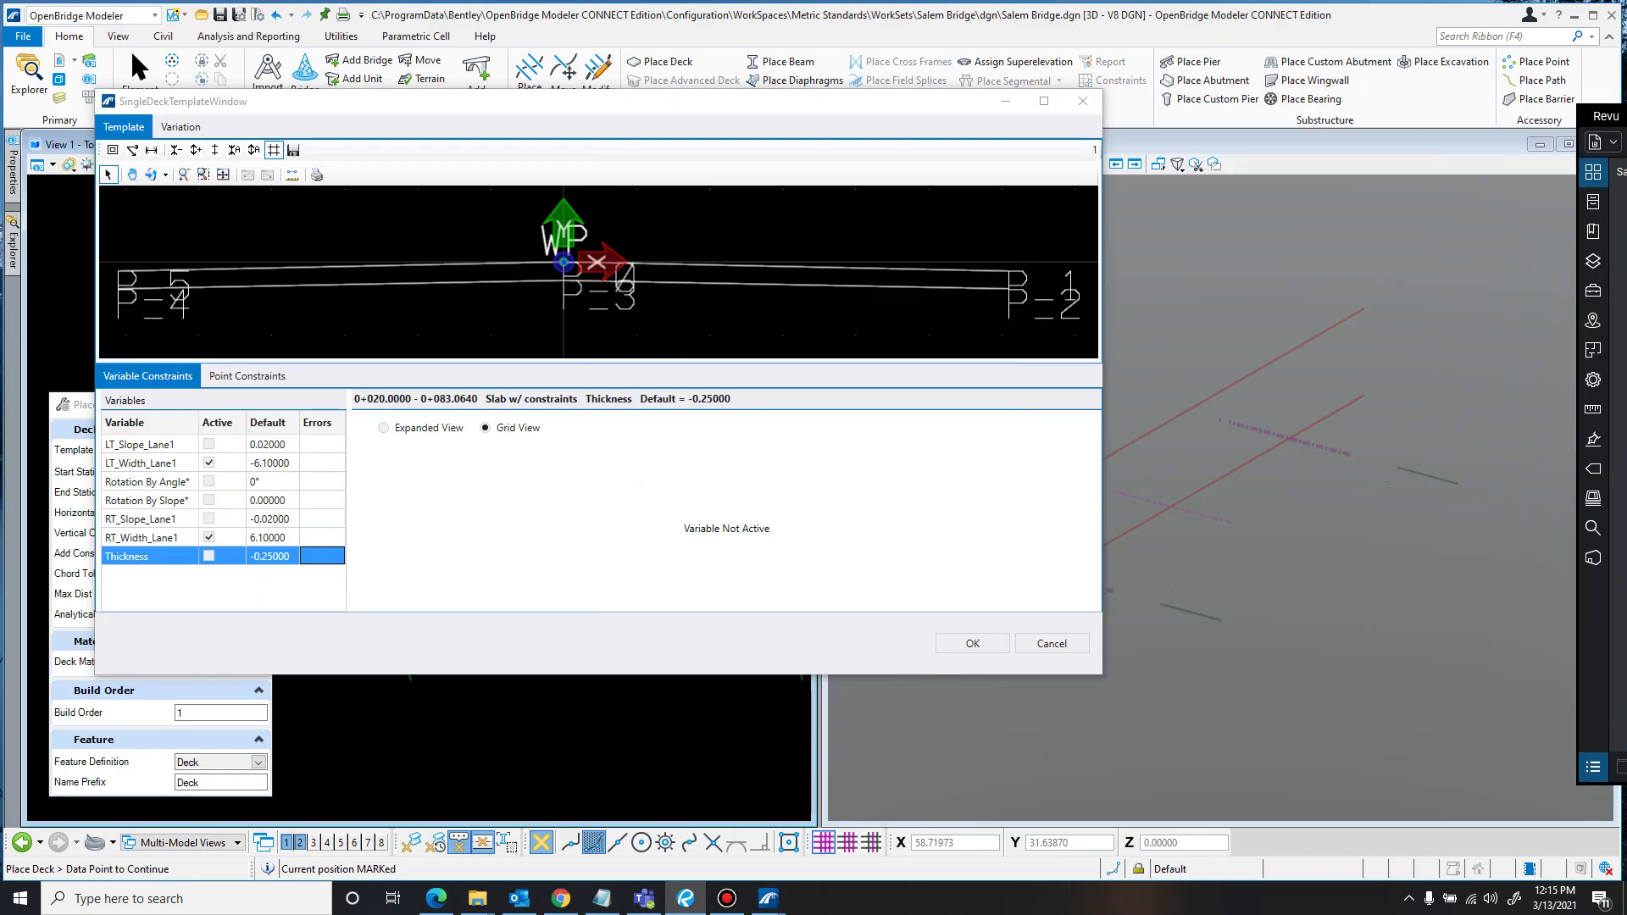
- Activate Thickness and add a SupportLine section holding -0.20500 at both ends
click(208, 556)
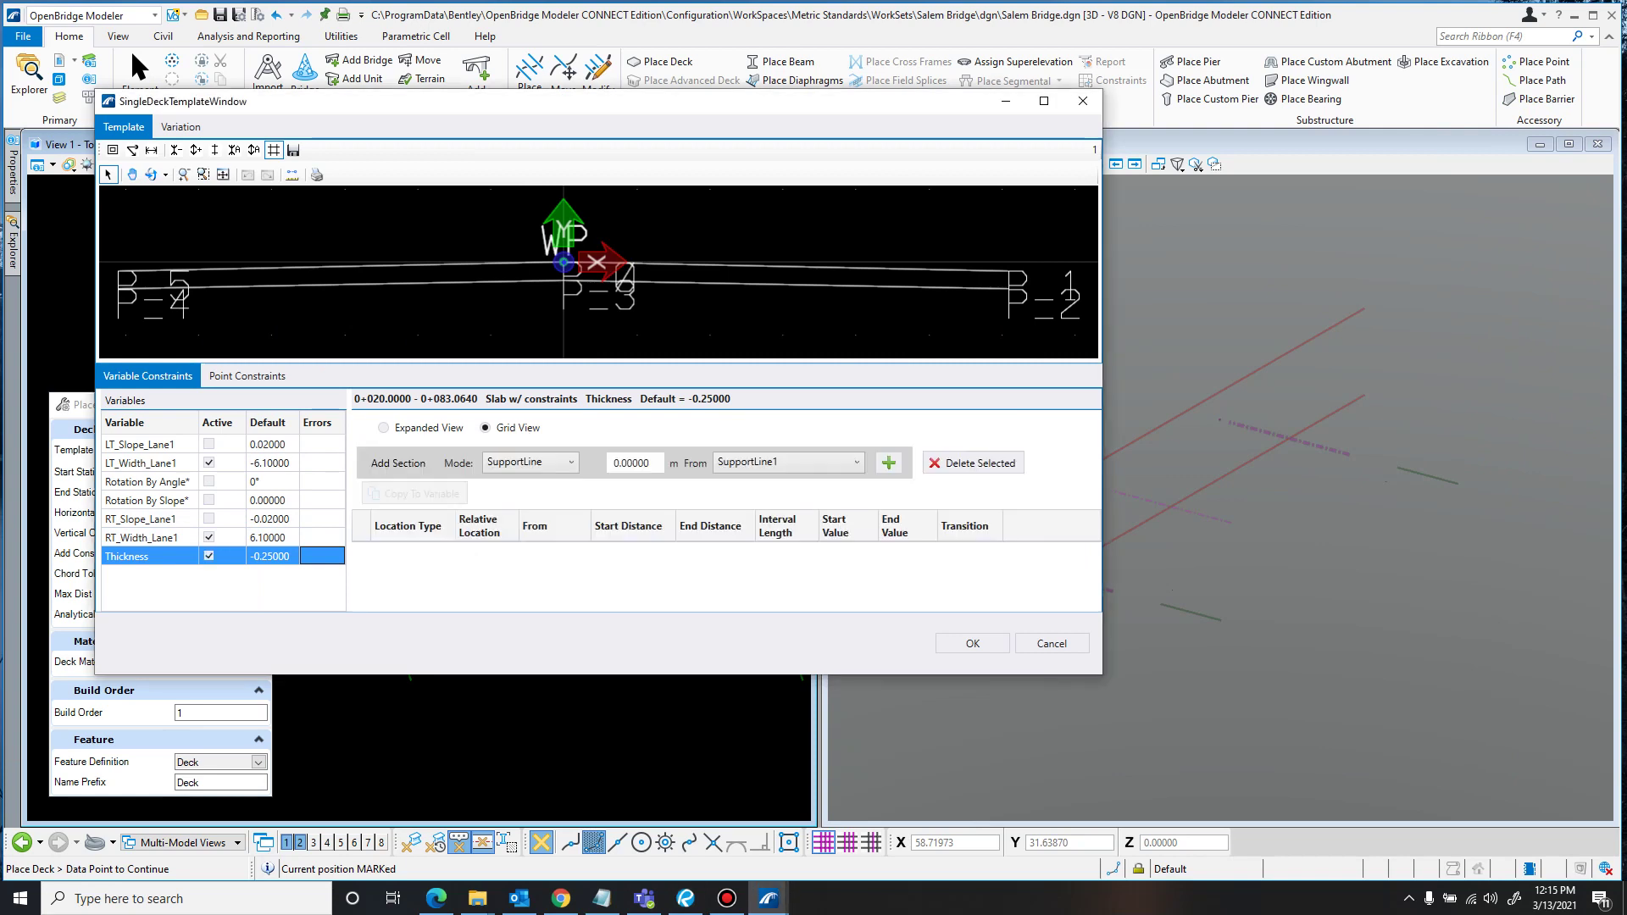
click(888, 462)
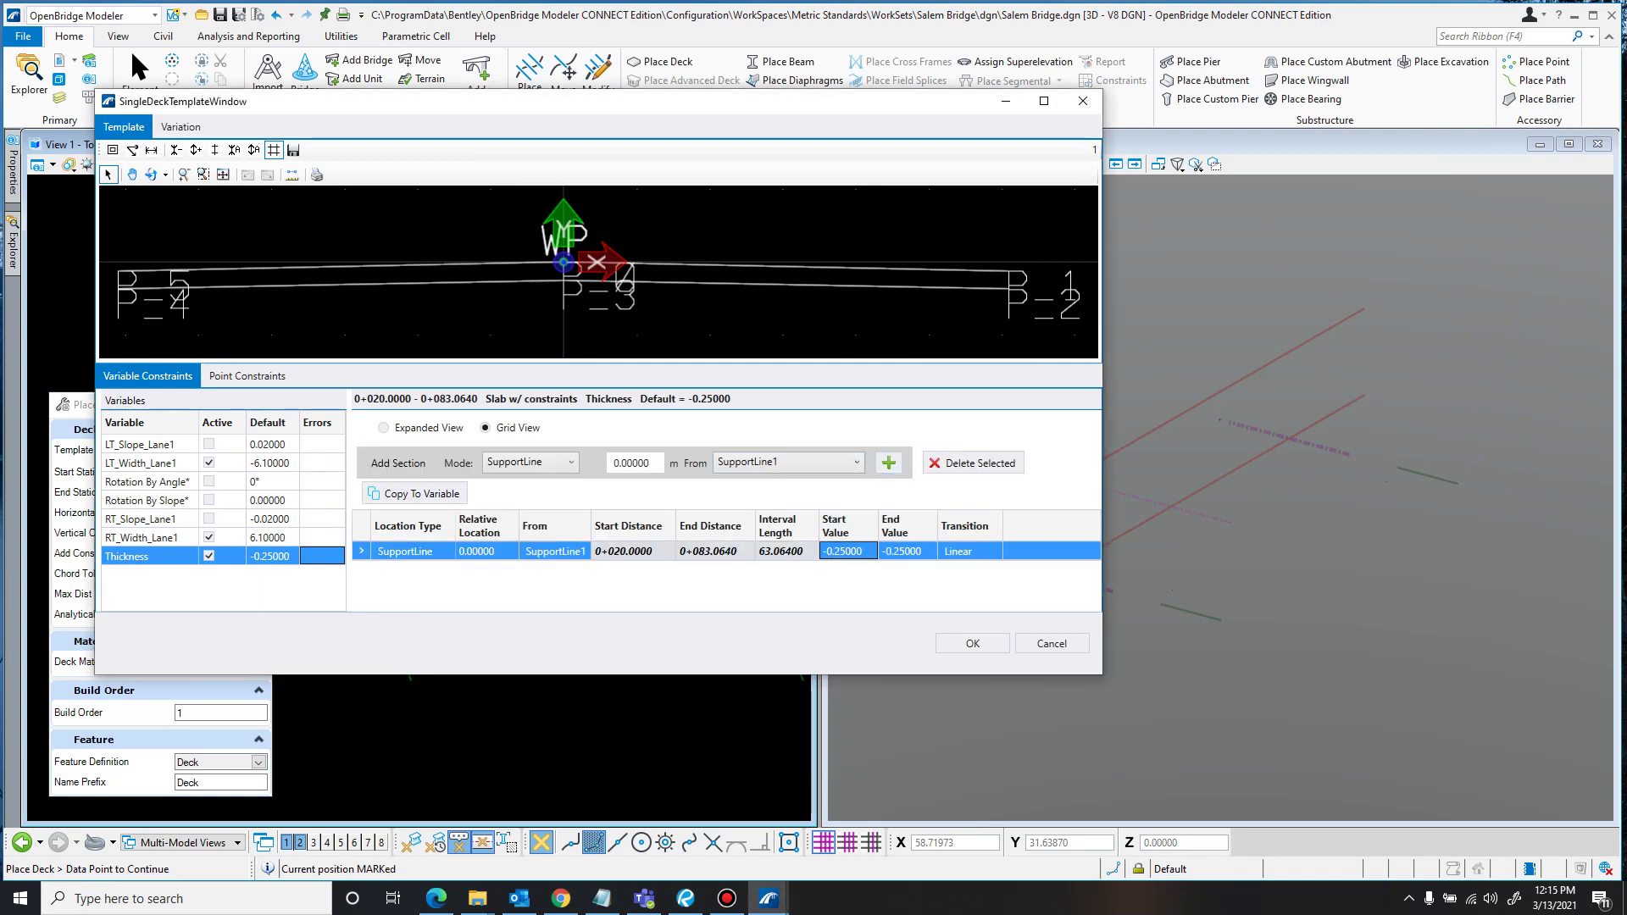
click(842, 551)
click(896, 551)
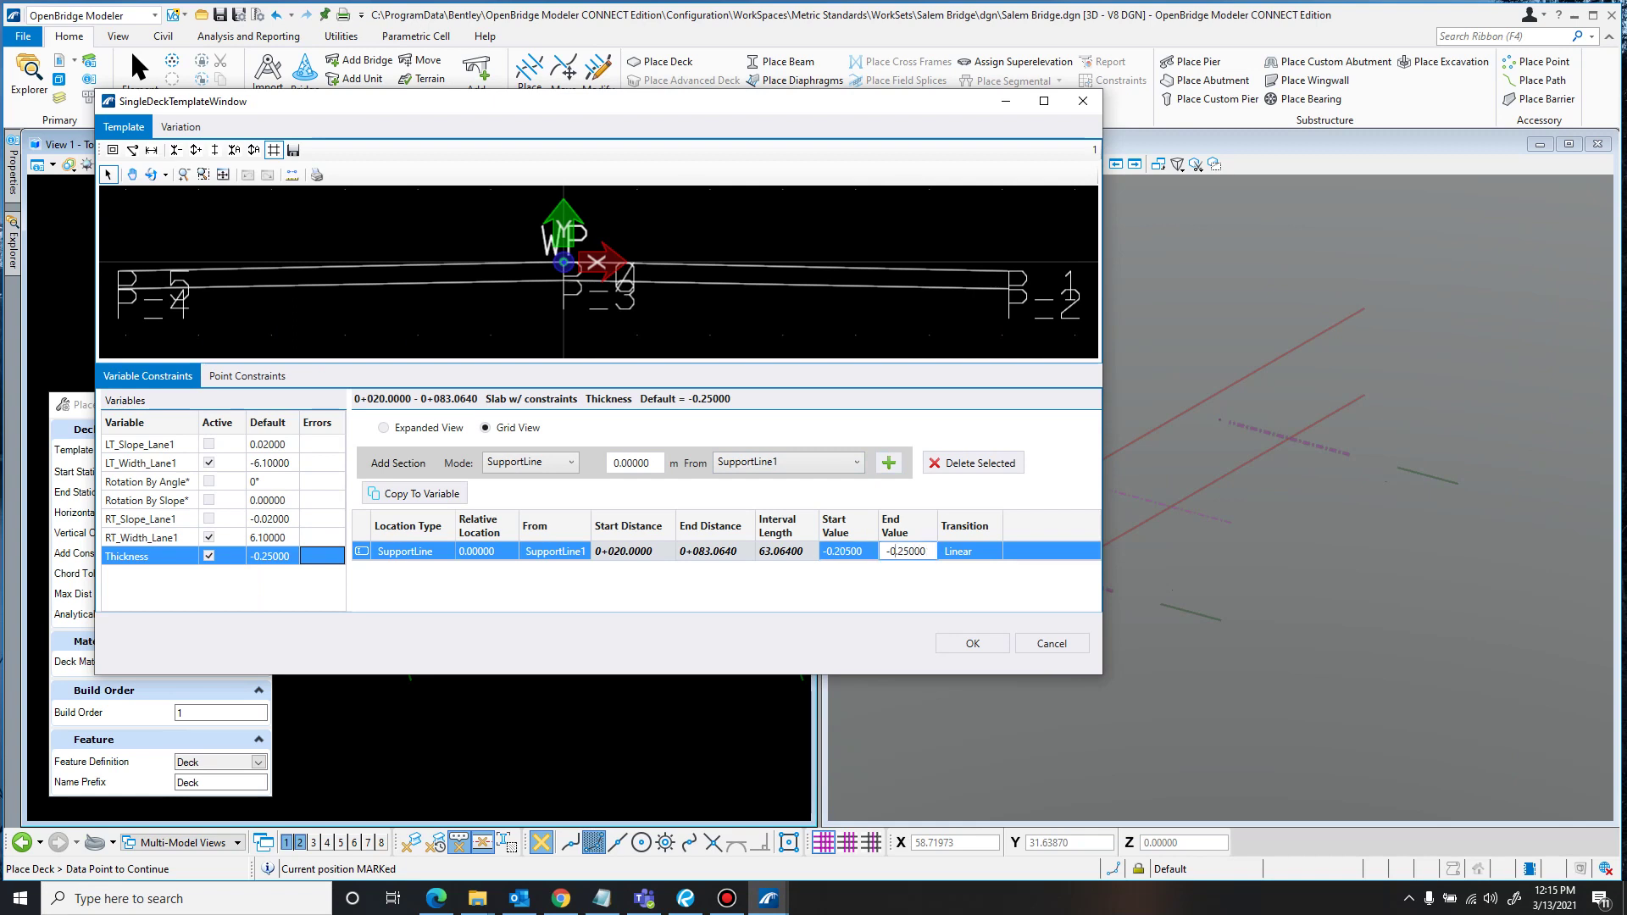
text(05)
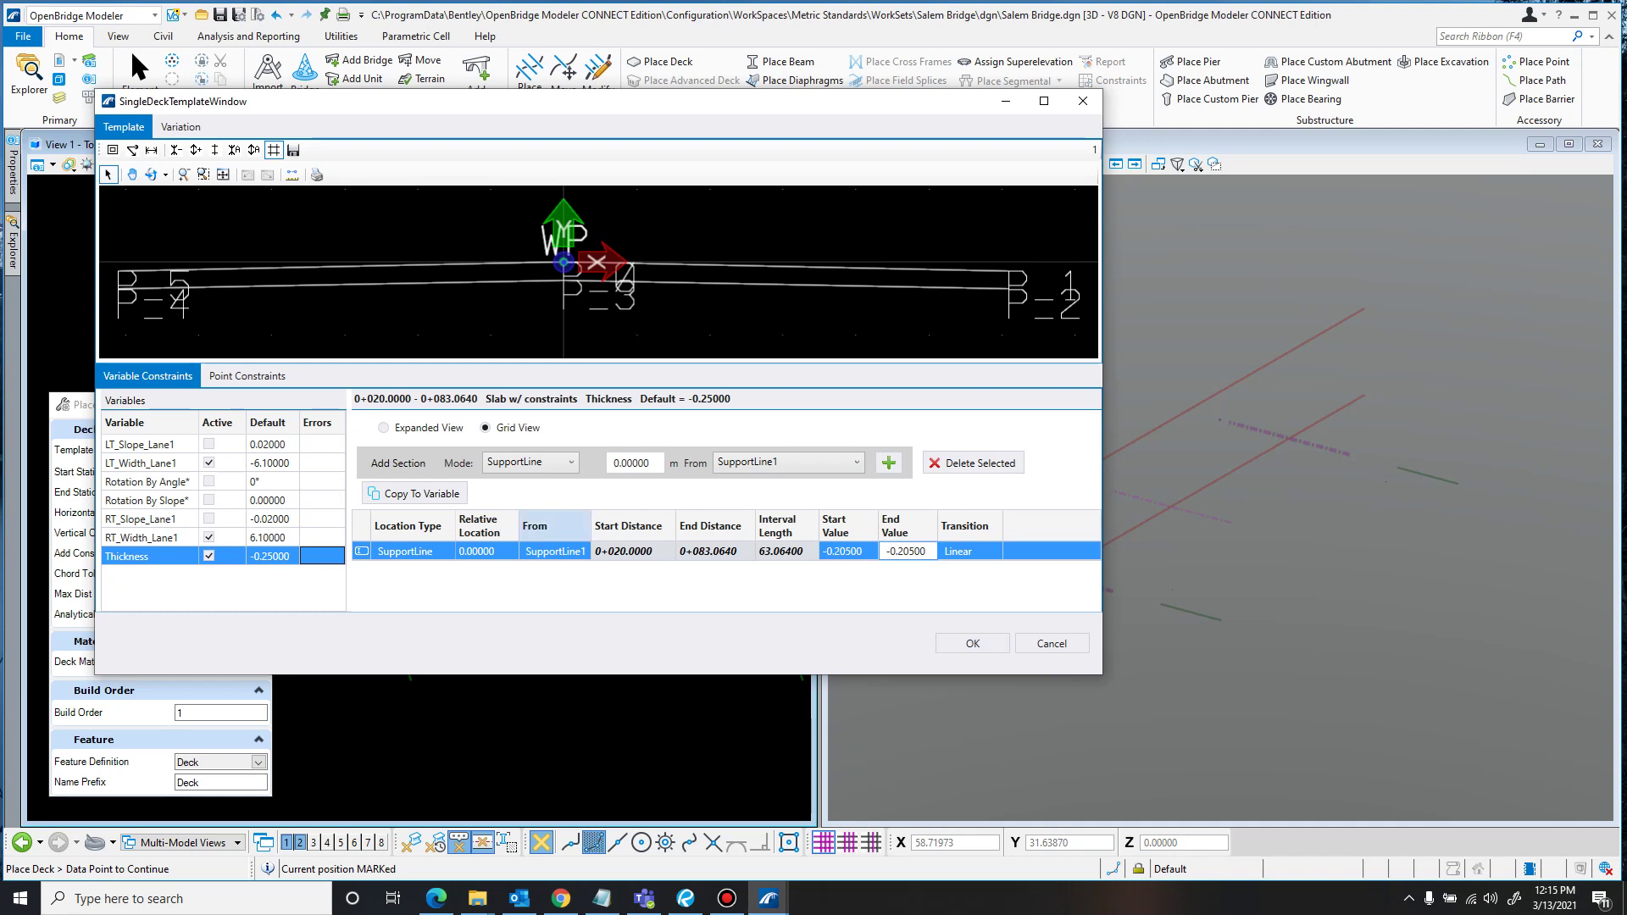
click(649, 463)
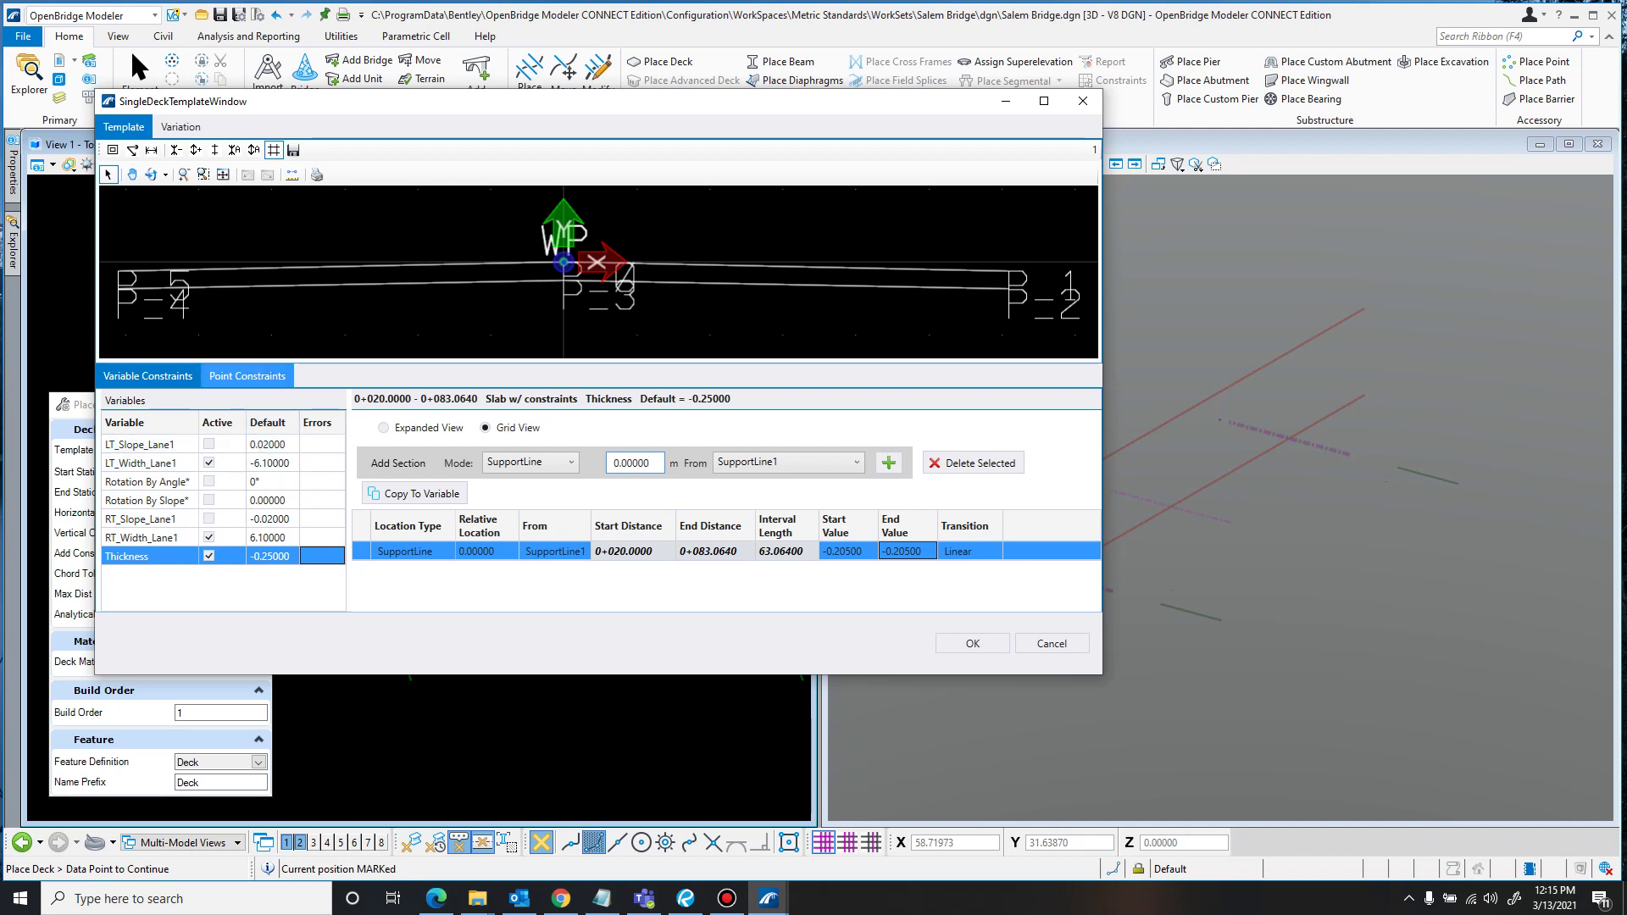
- Review the P_0 through P_5 point constraints, then return to Variable Constraints
click(247, 375)
click(148, 375)
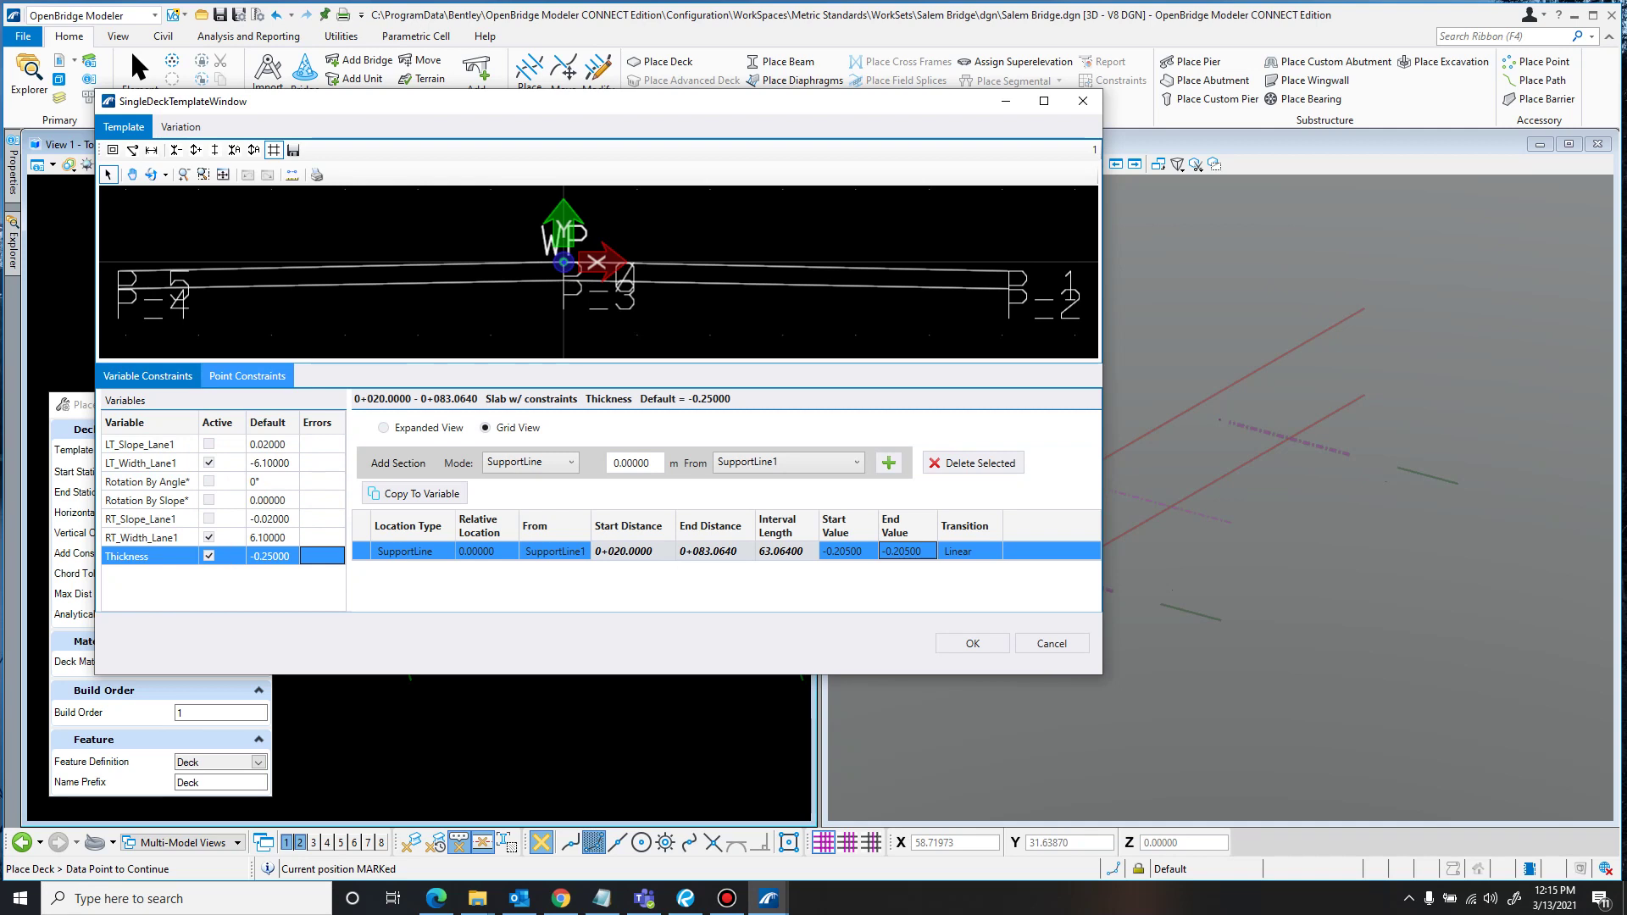
click(248, 375)
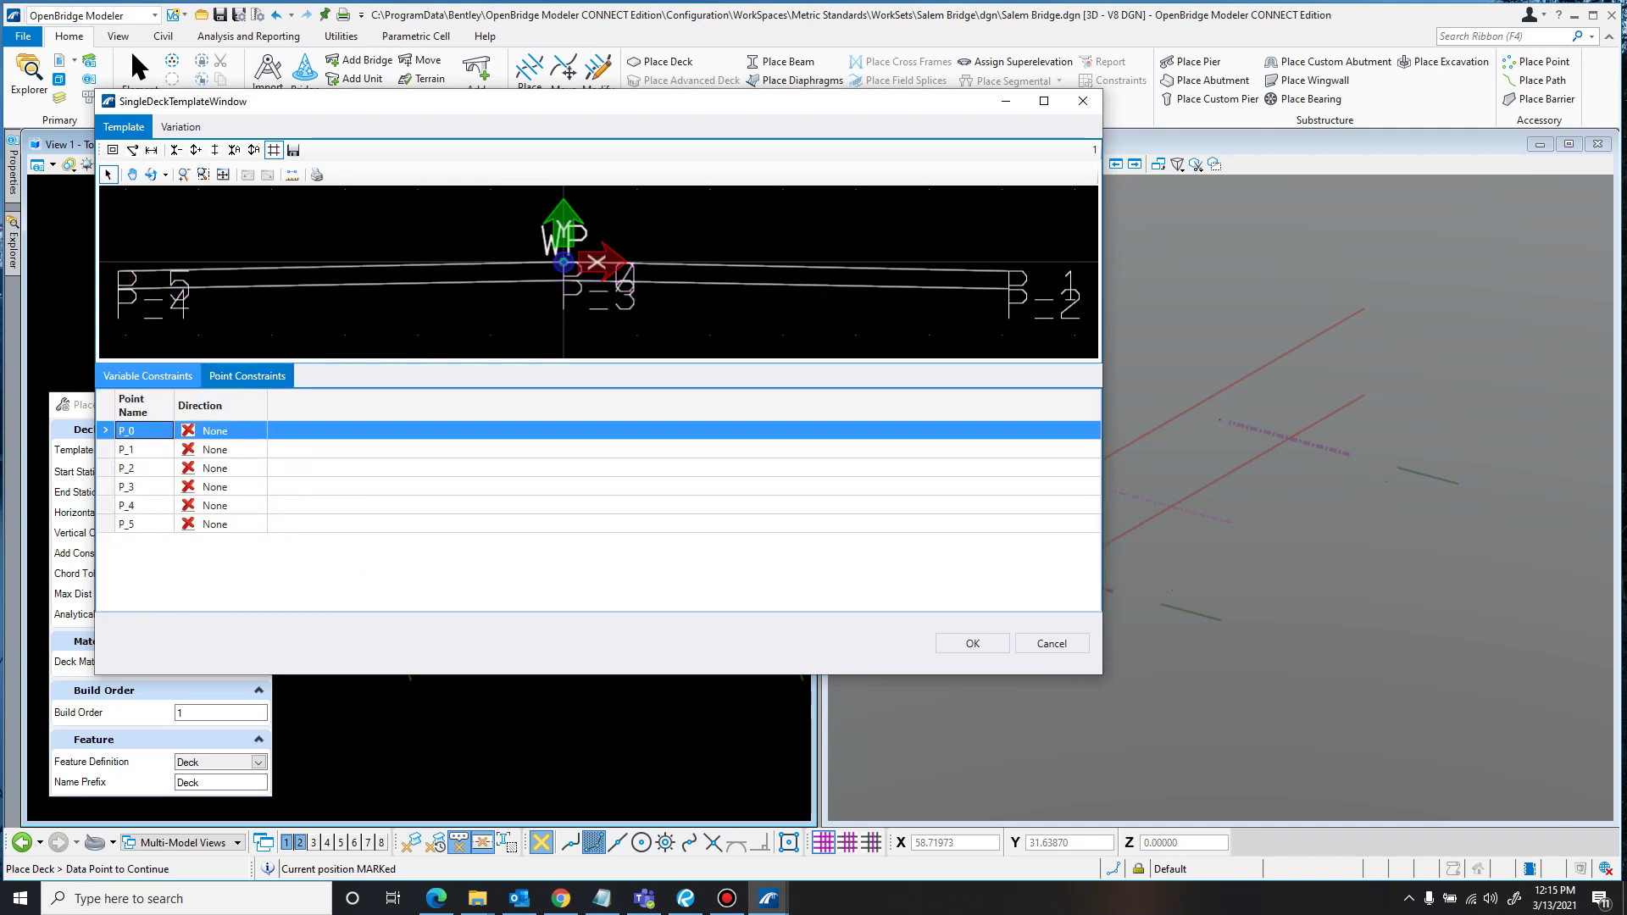
click(147, 376)
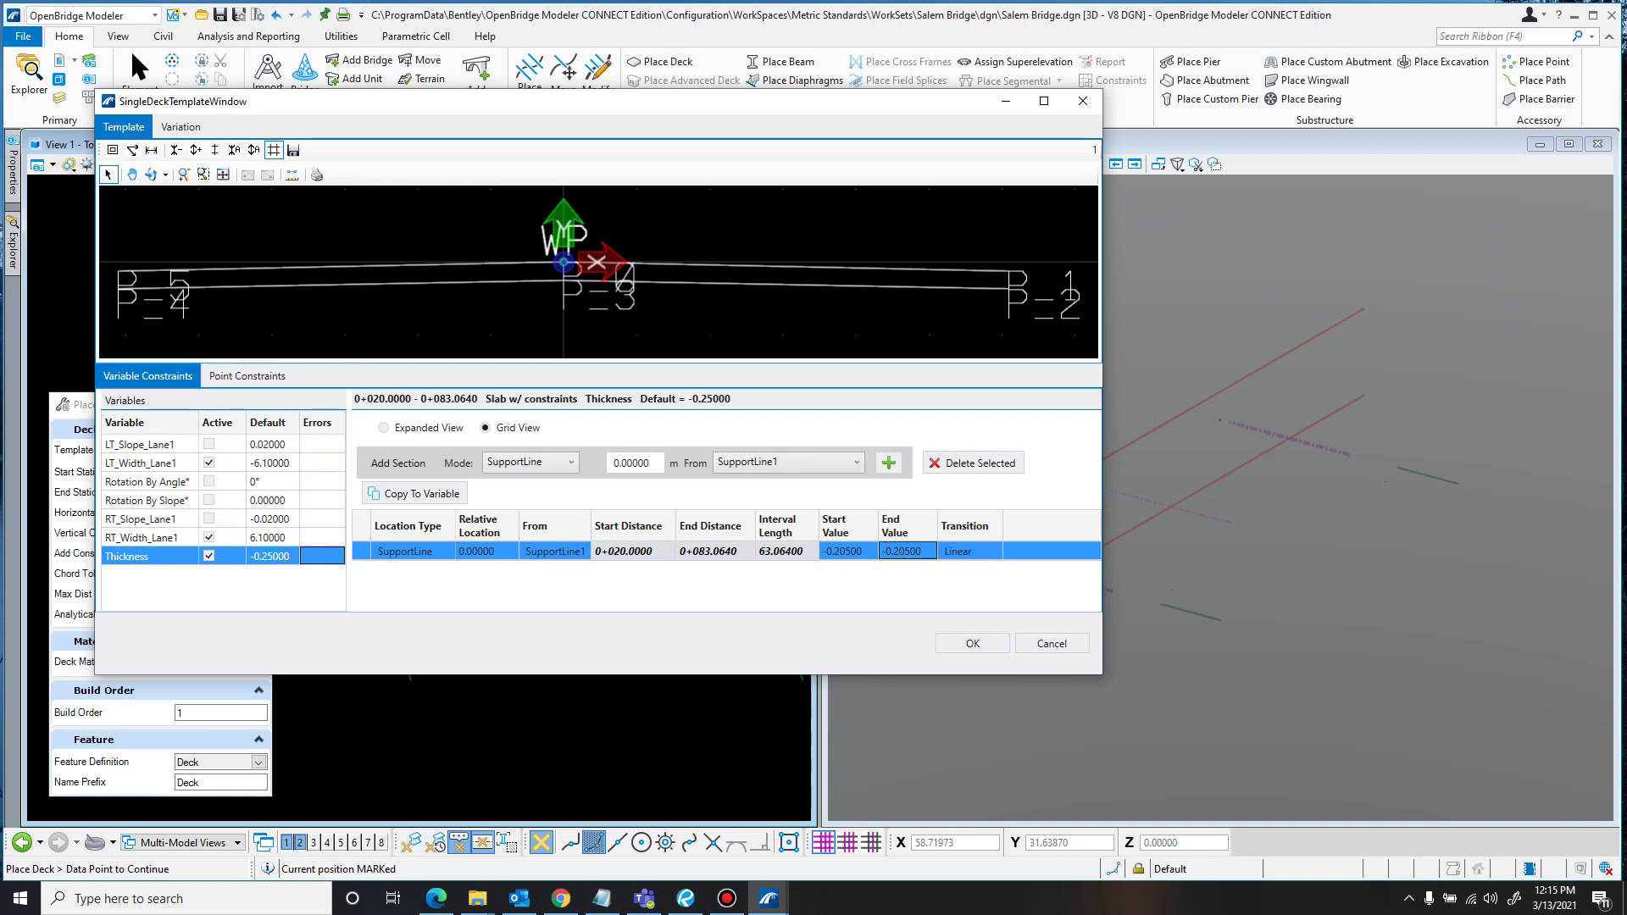
- Accept the constraints and place the slab deck between the support lines
click(972, 644)
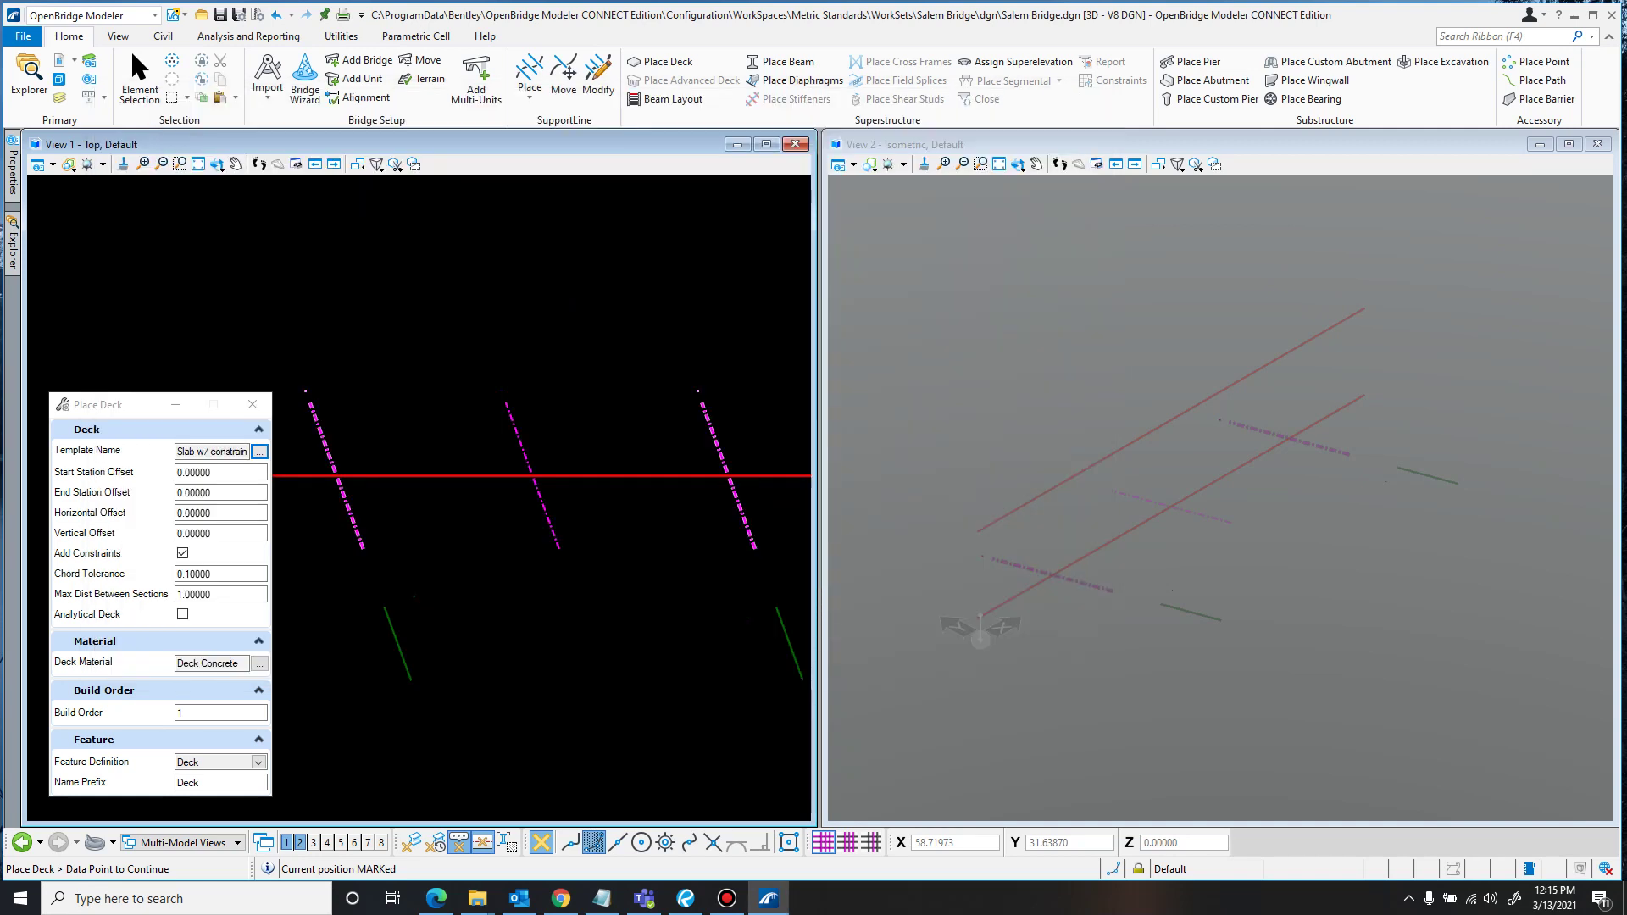
click(546, 314)
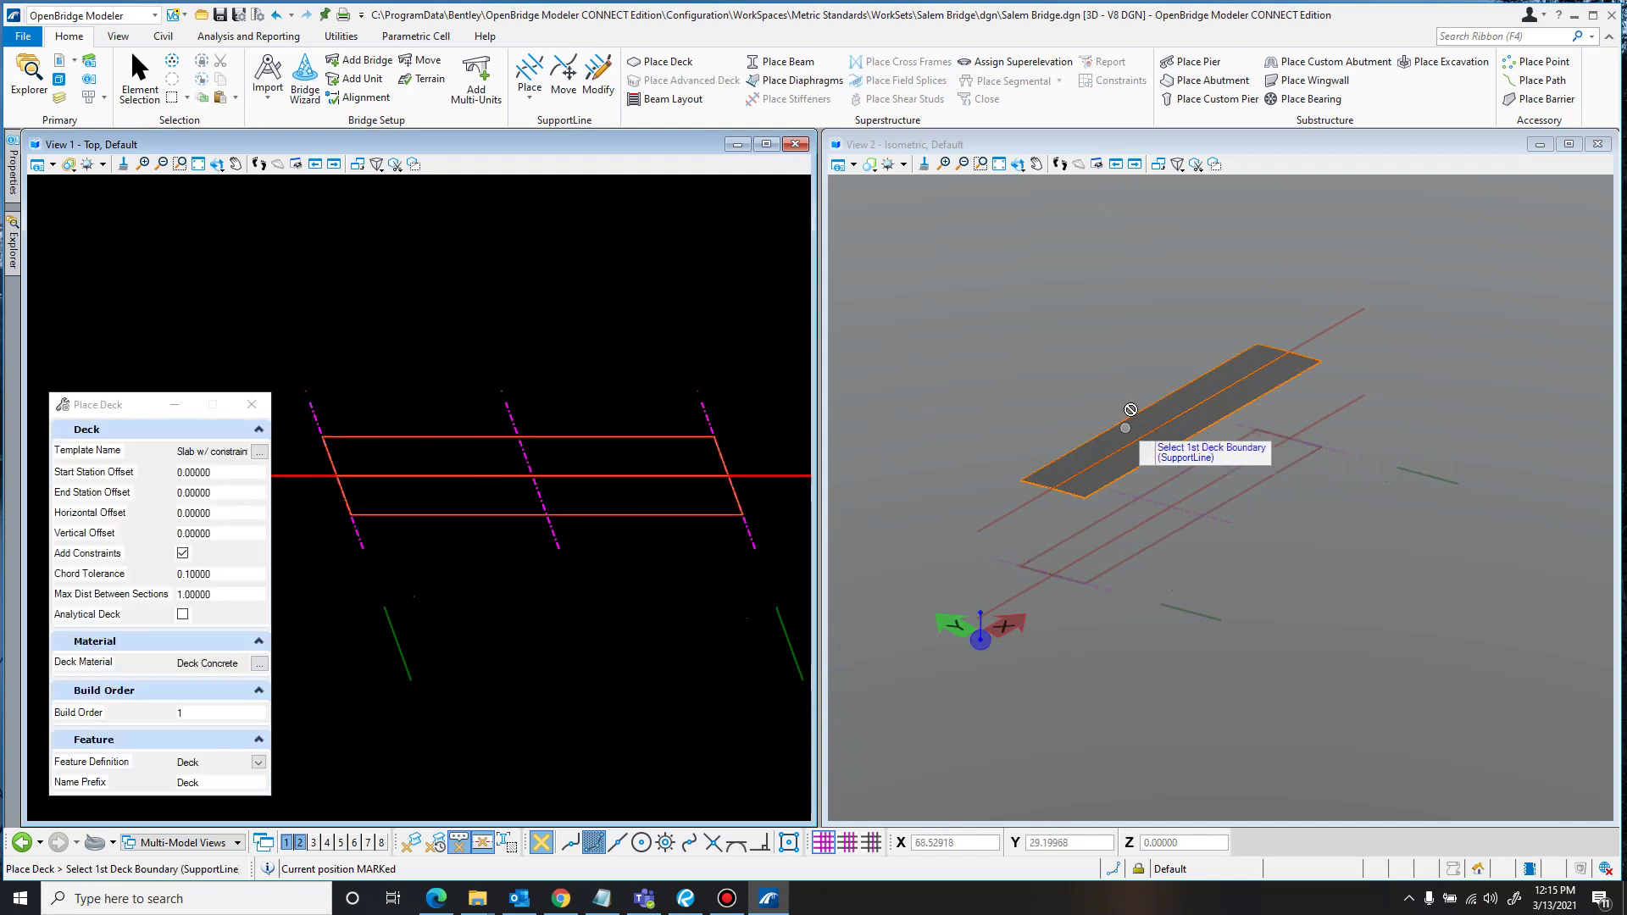
scroll(1102, 415, up, 3)
scroll(1068, 454, up, 2)
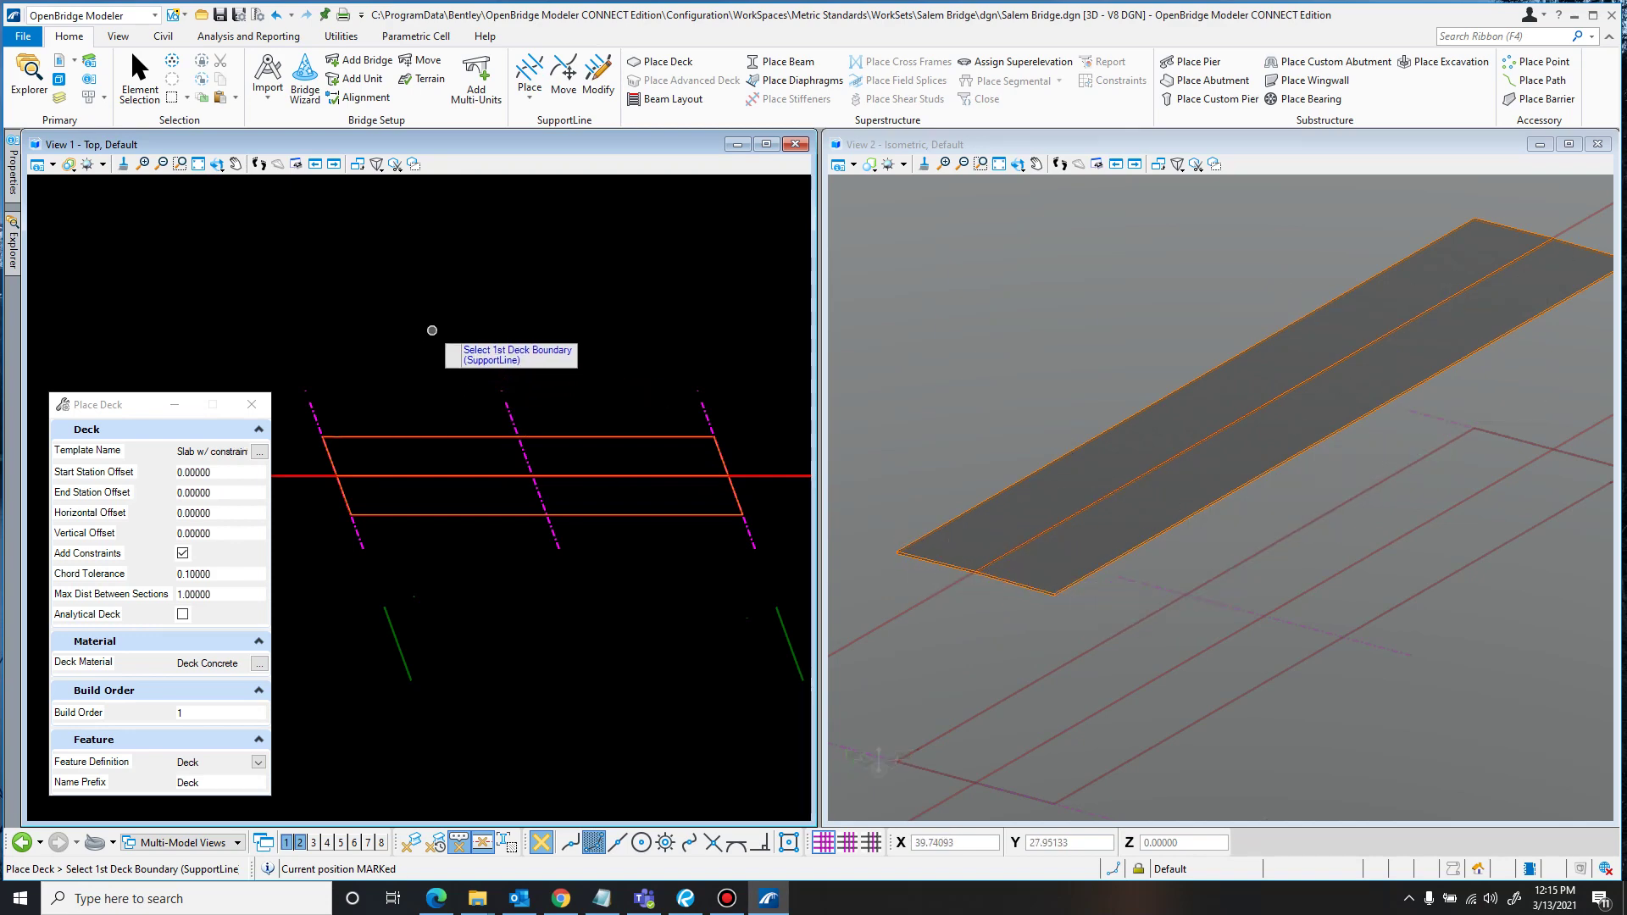
key(Escape)
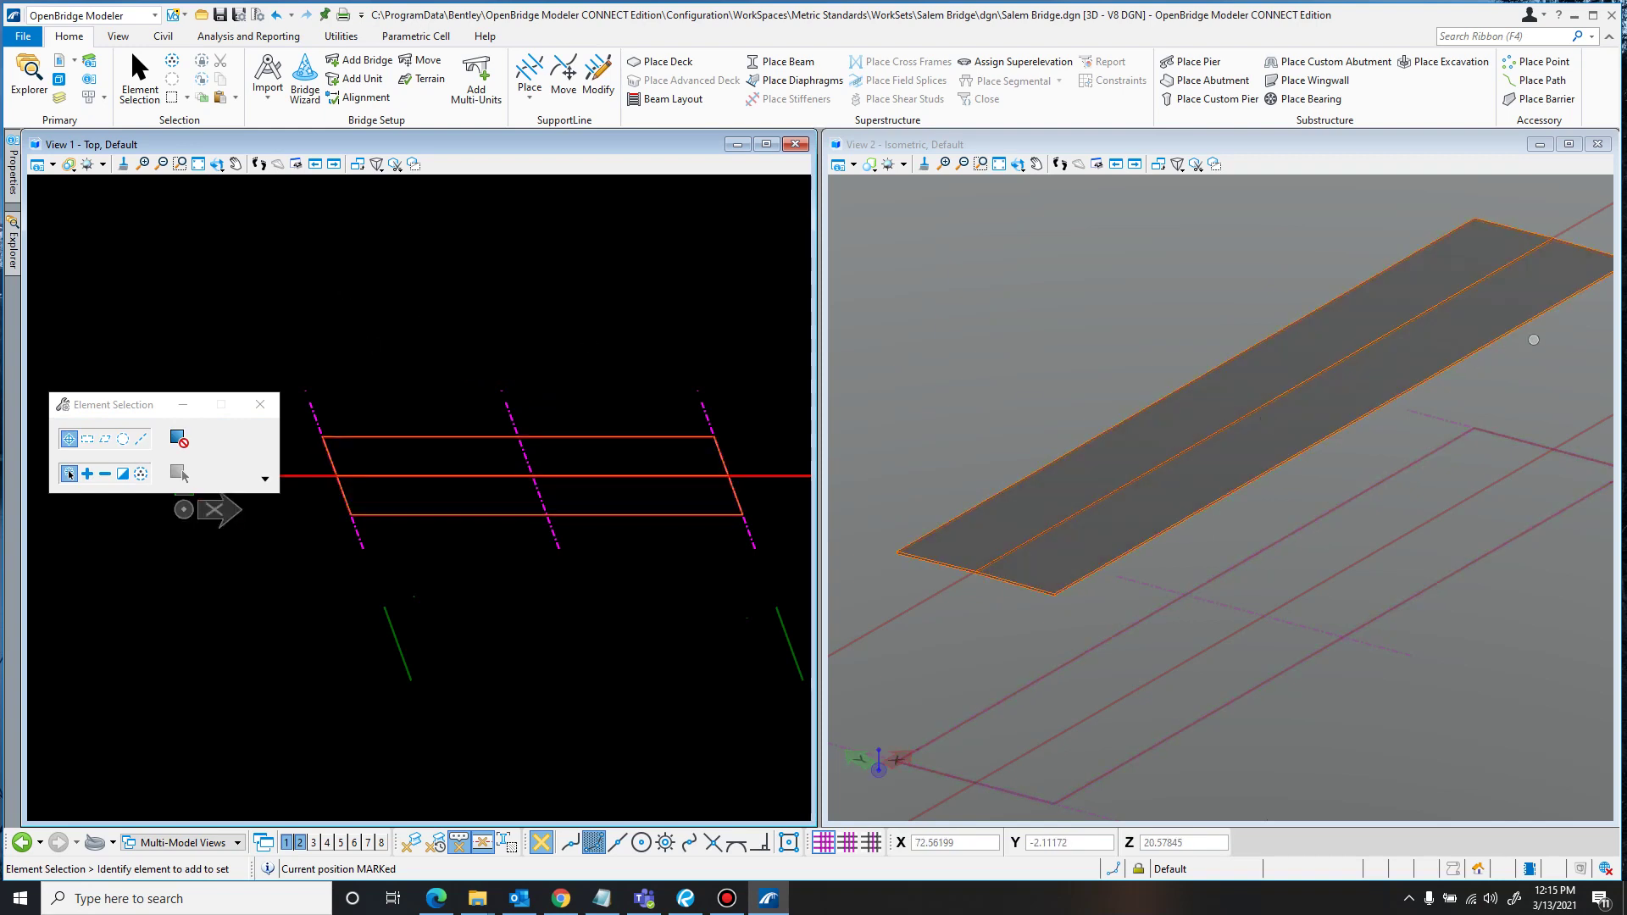
- Select the placed deck slab and pan the top view to frame the whole deck
scroll(1299, 563, down, 1)
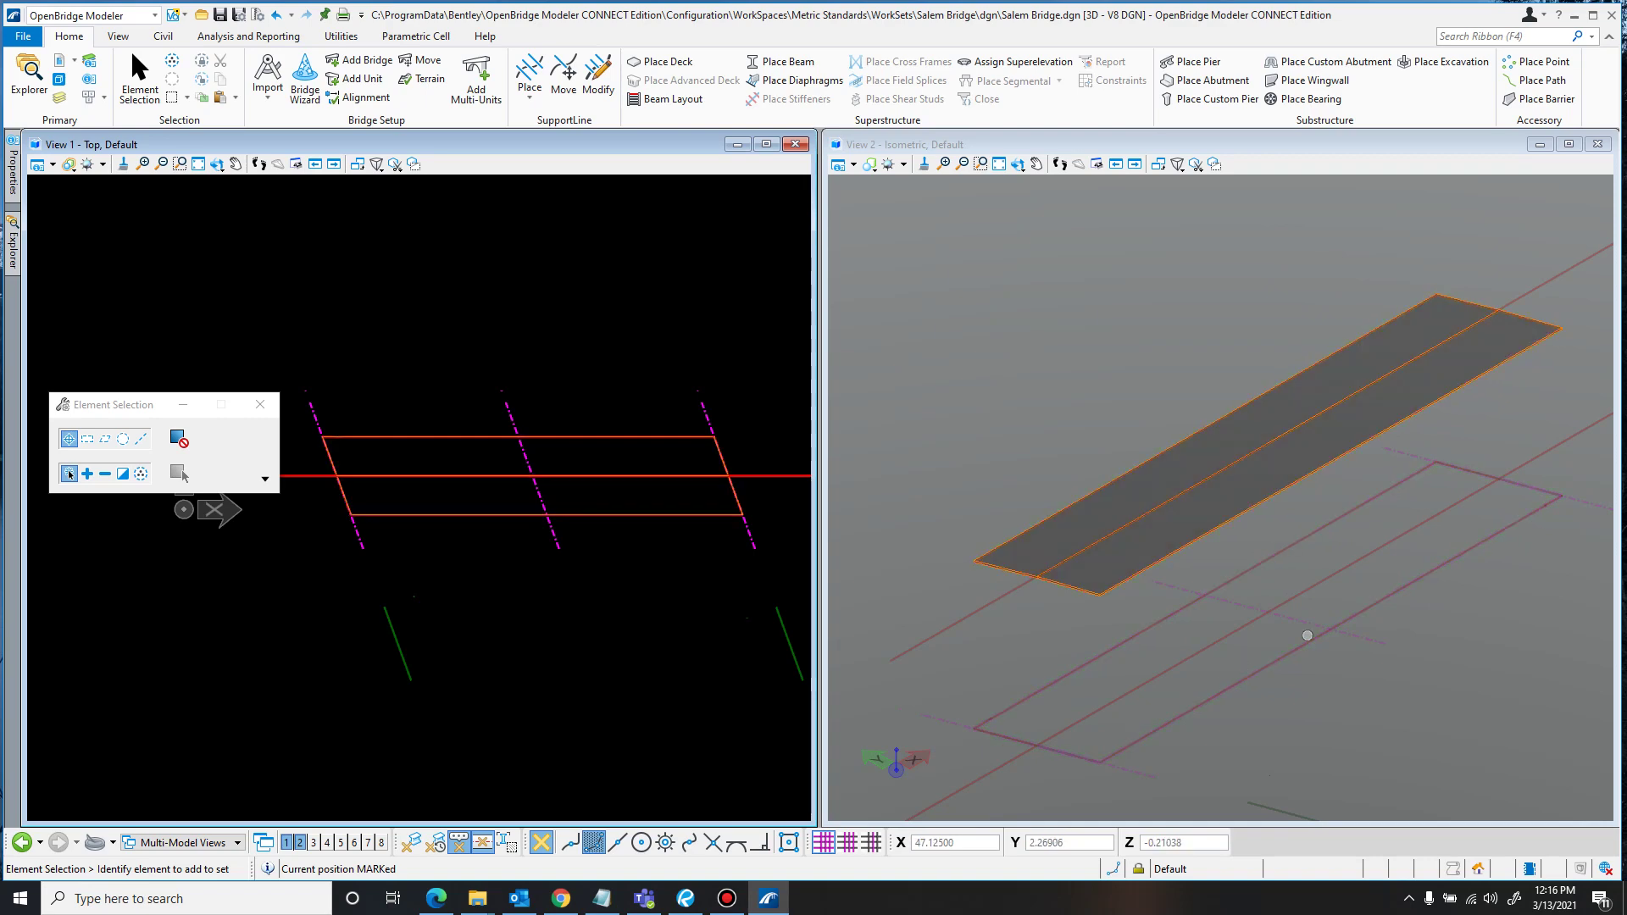
click(1499, 353)
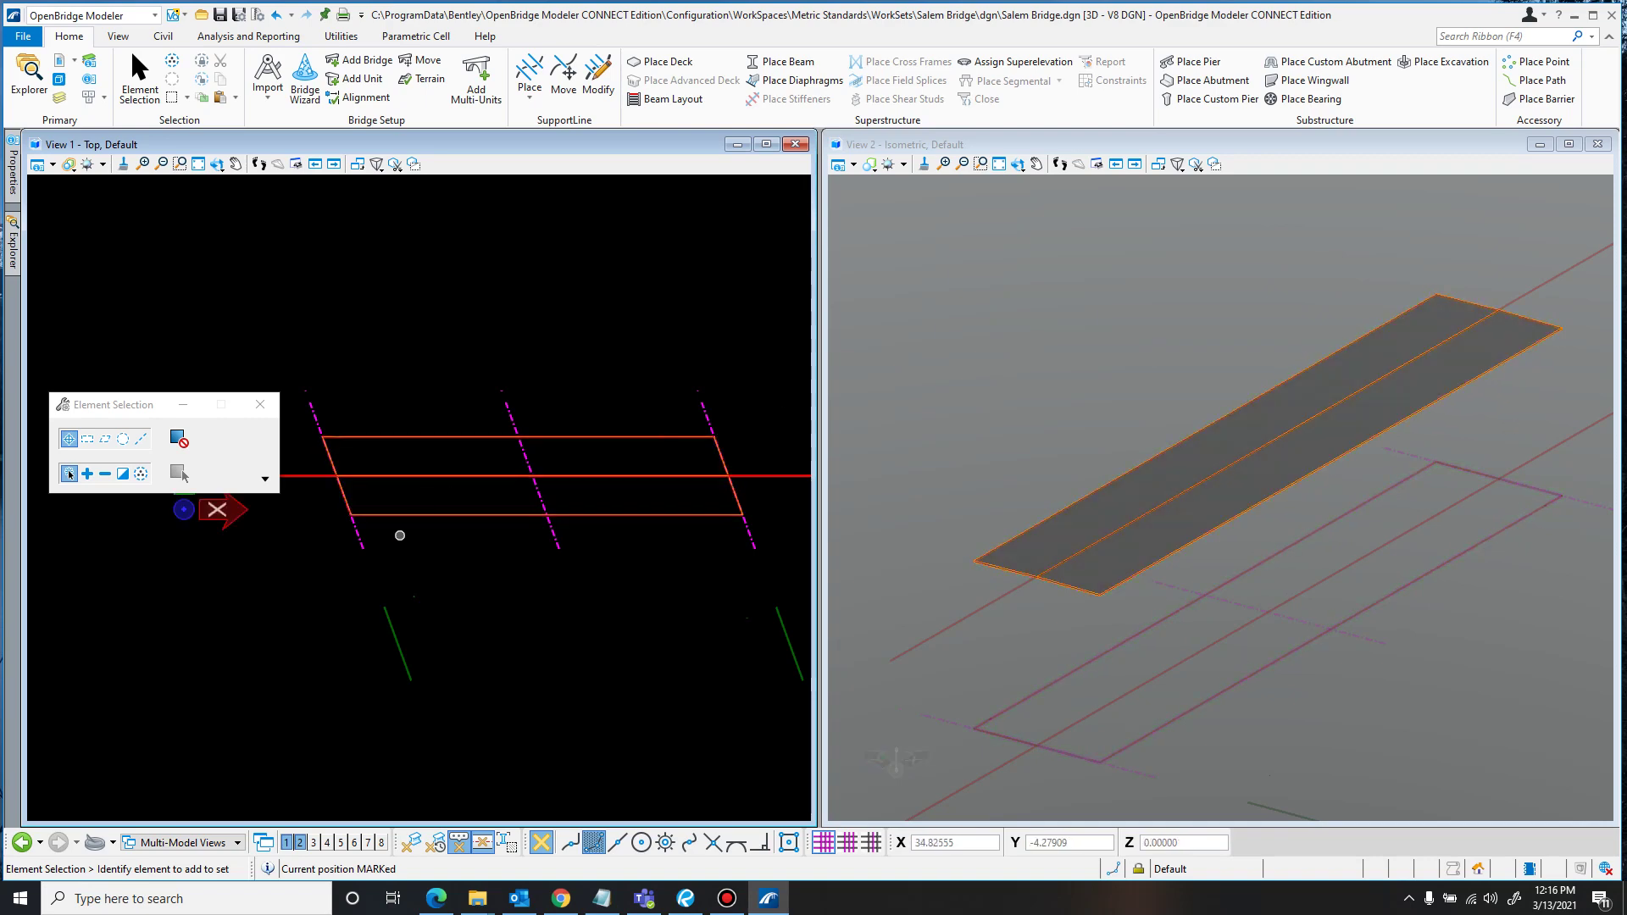
drag(110, 405, 108, 643)
middle_drag(620, 579, 458, 546)
scroll(424, 536, up, 2)
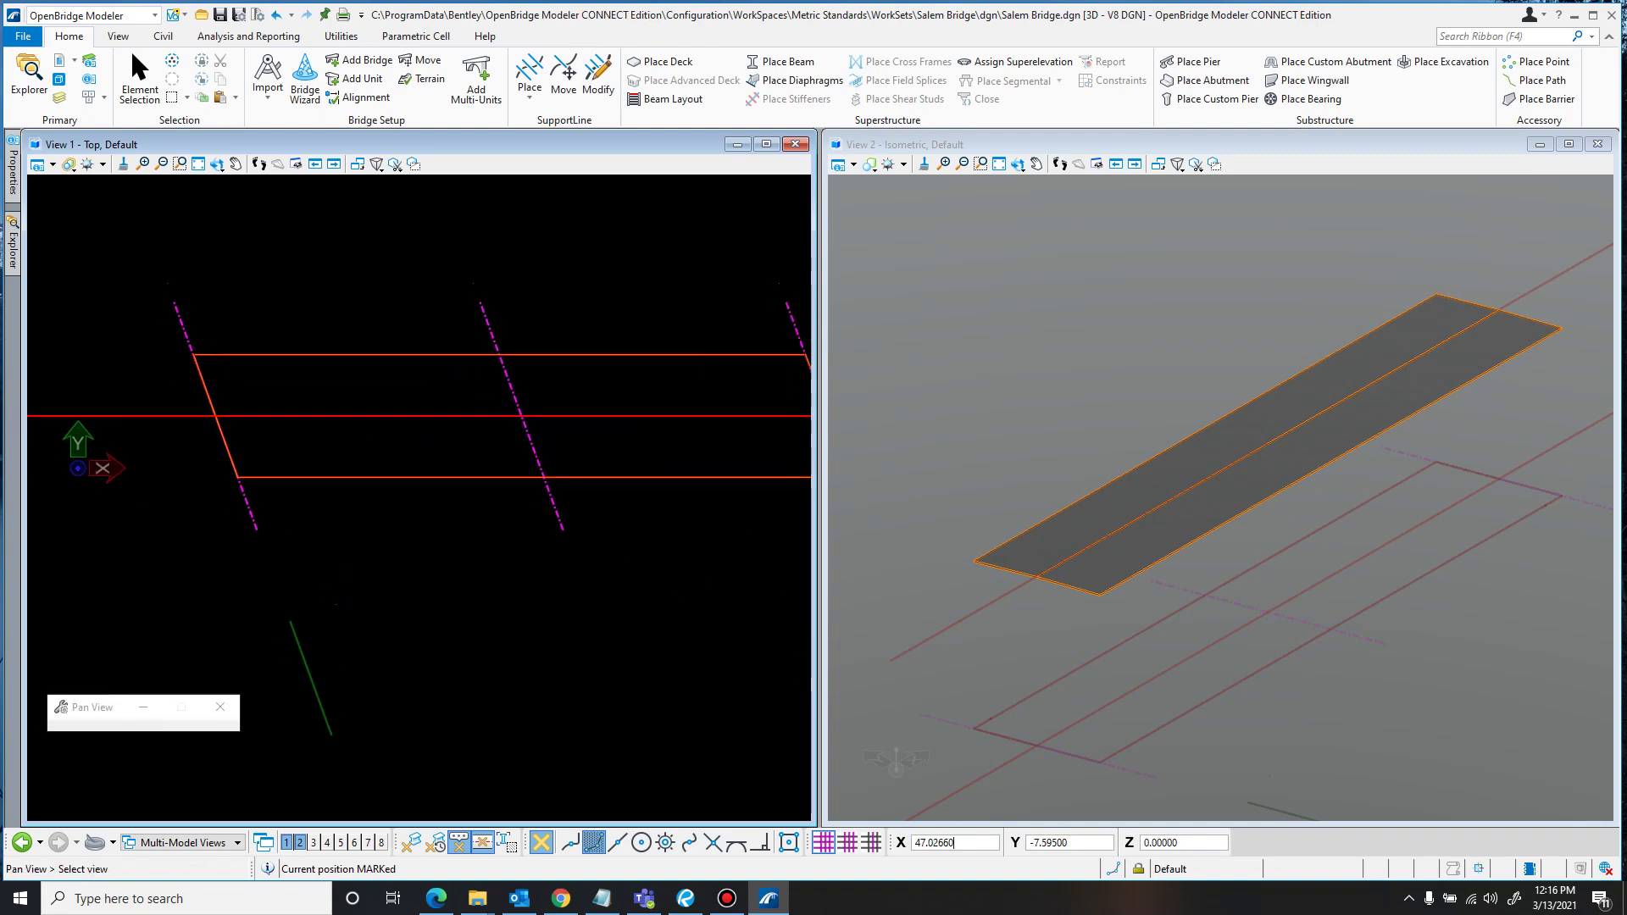
drag(461, 558, 378, 543)
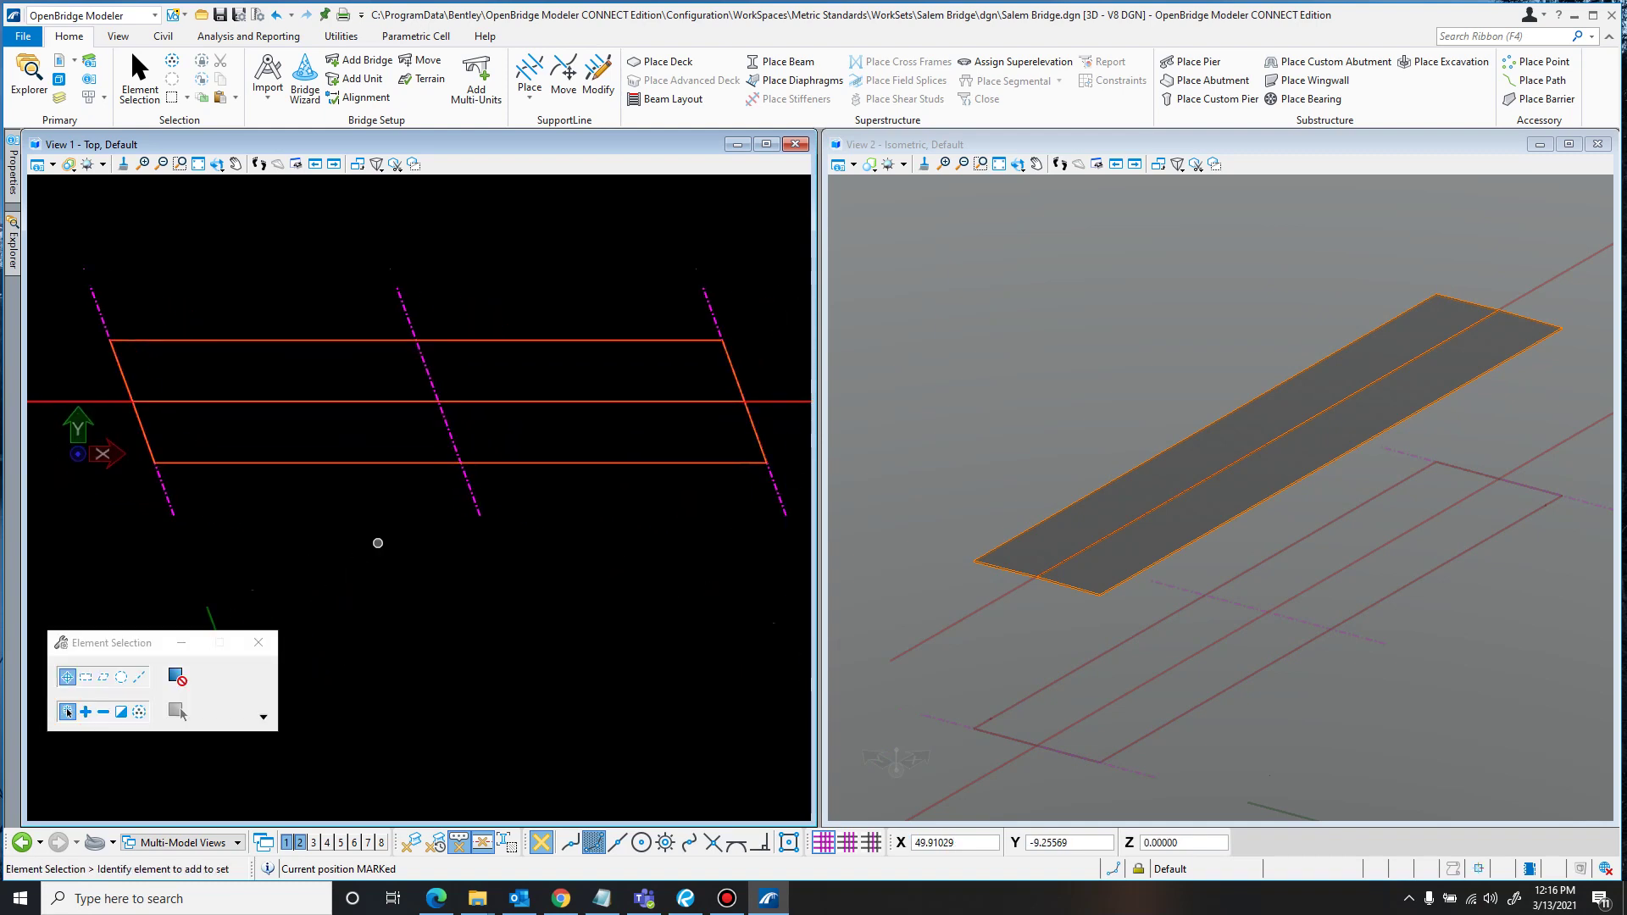